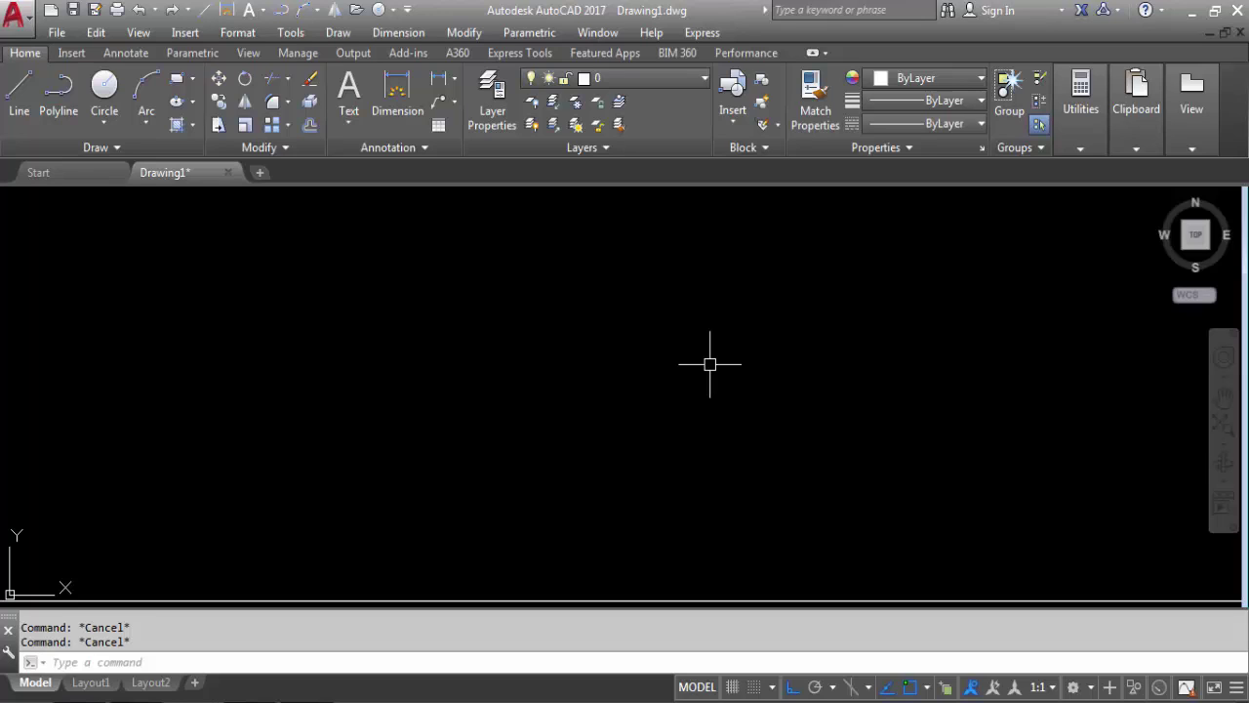
text(UN)
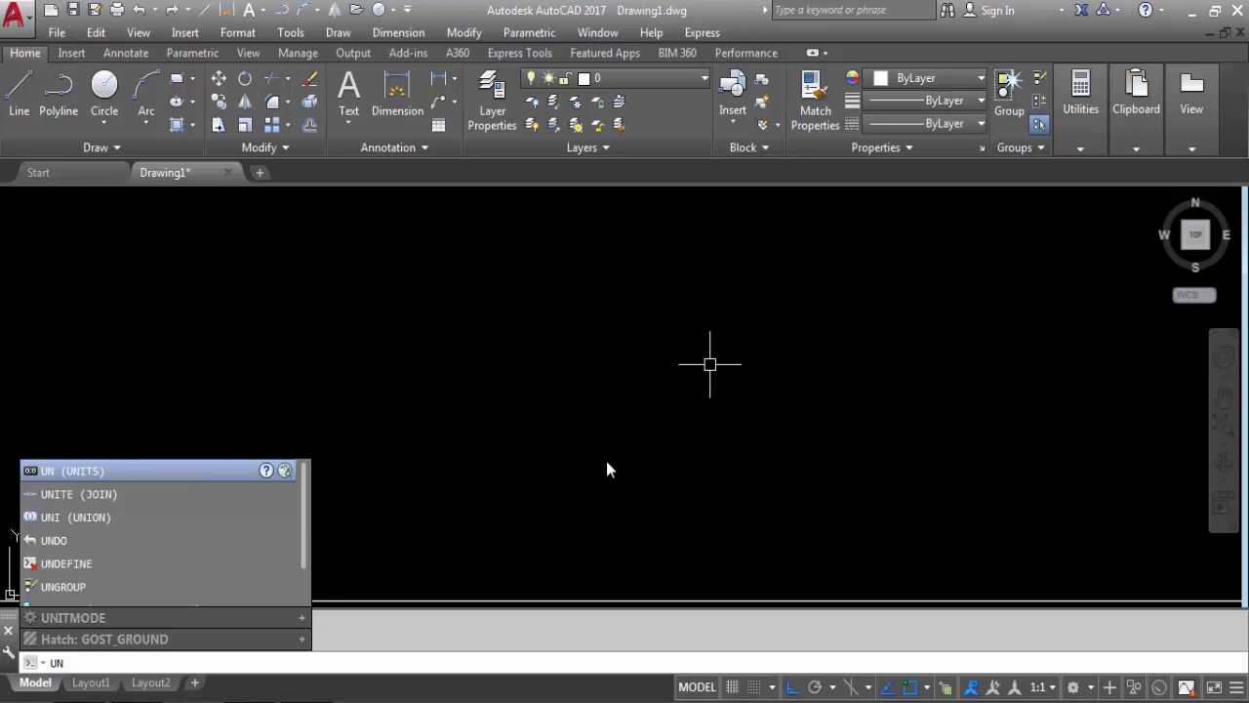
key(Return)
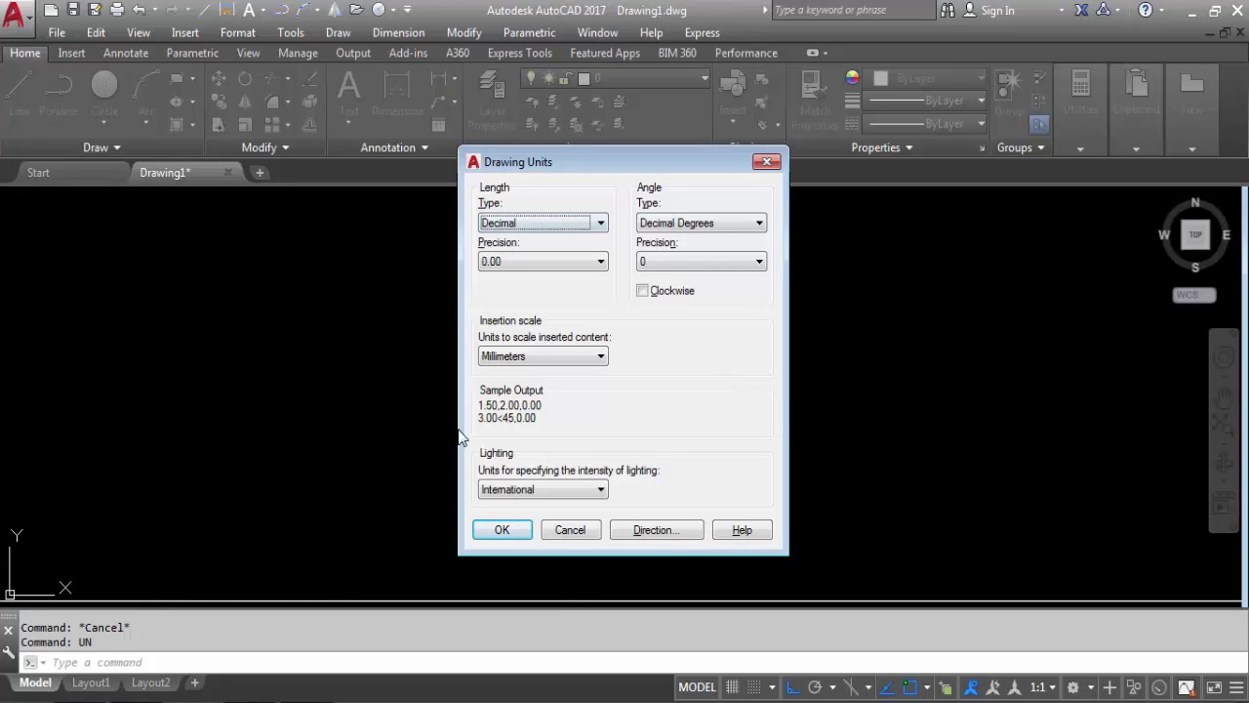
click(767, 162)
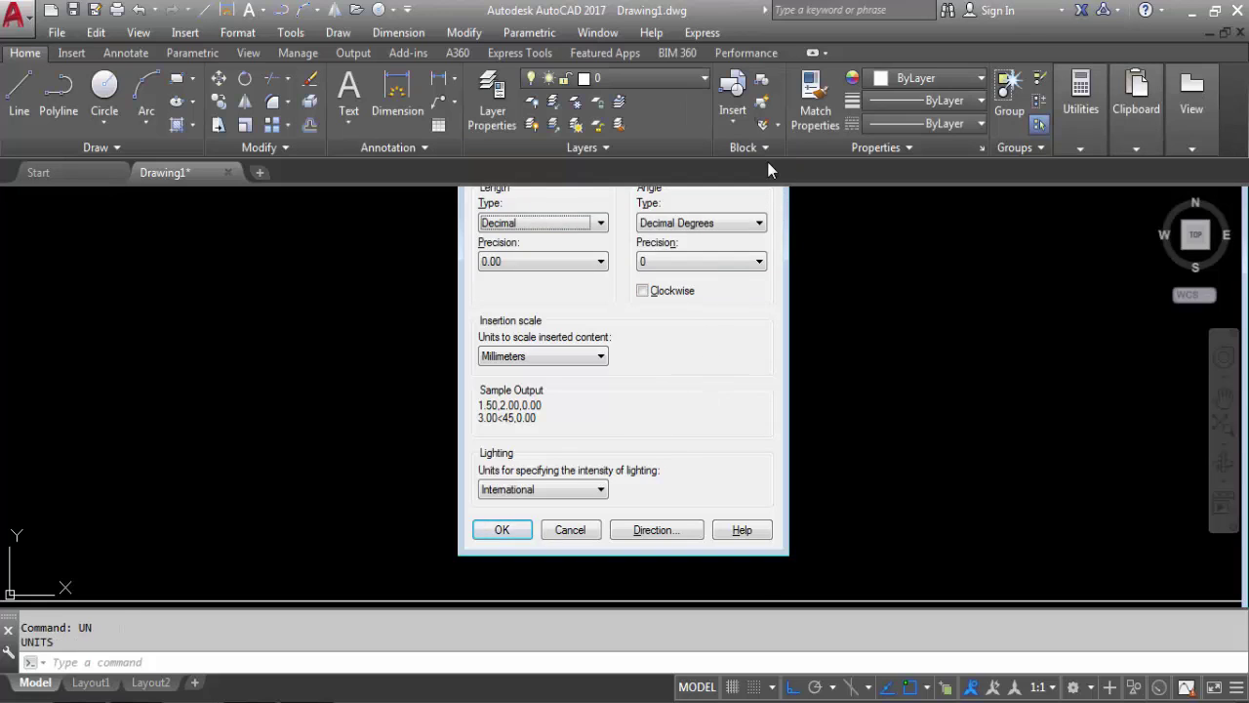
click(237, 32)
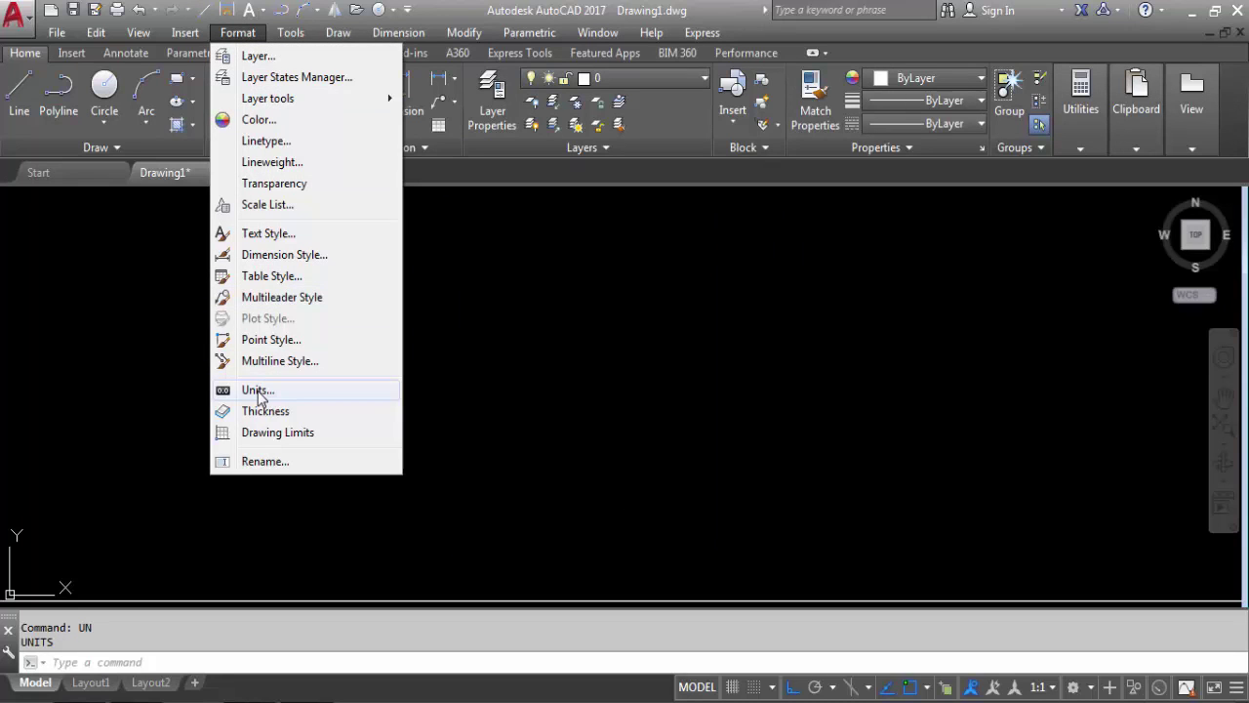
click(605, 439)
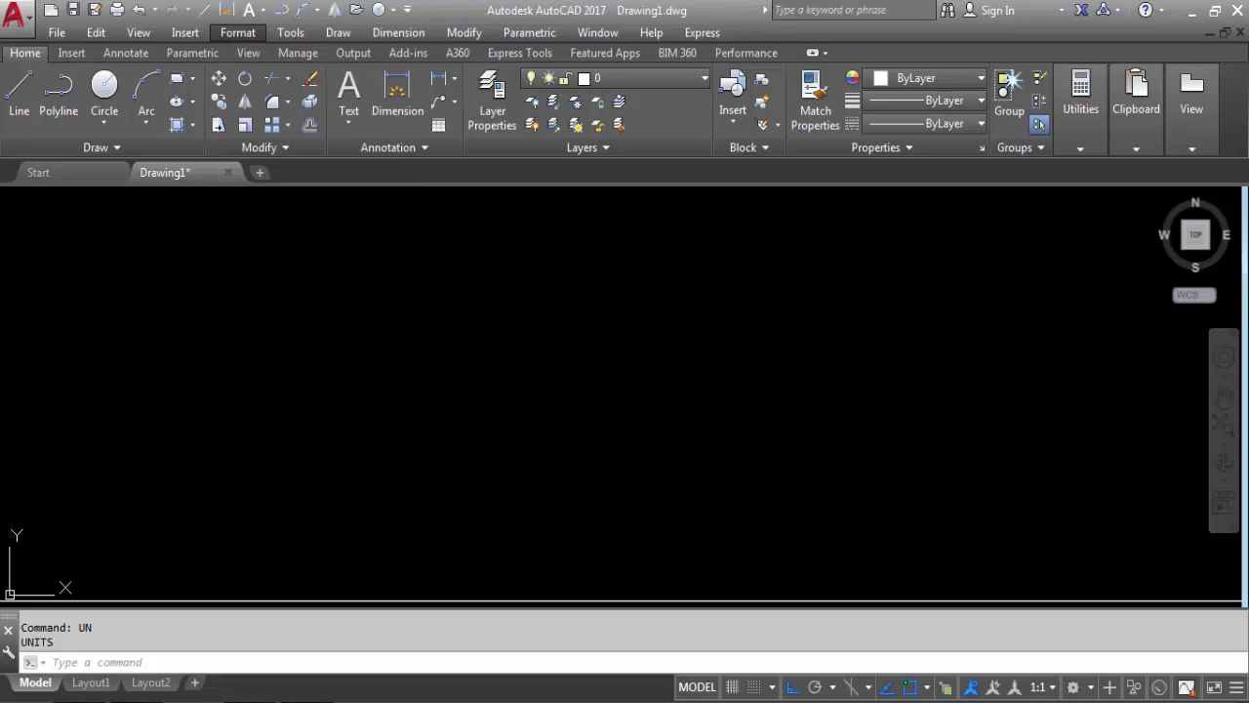
click(759, 371)
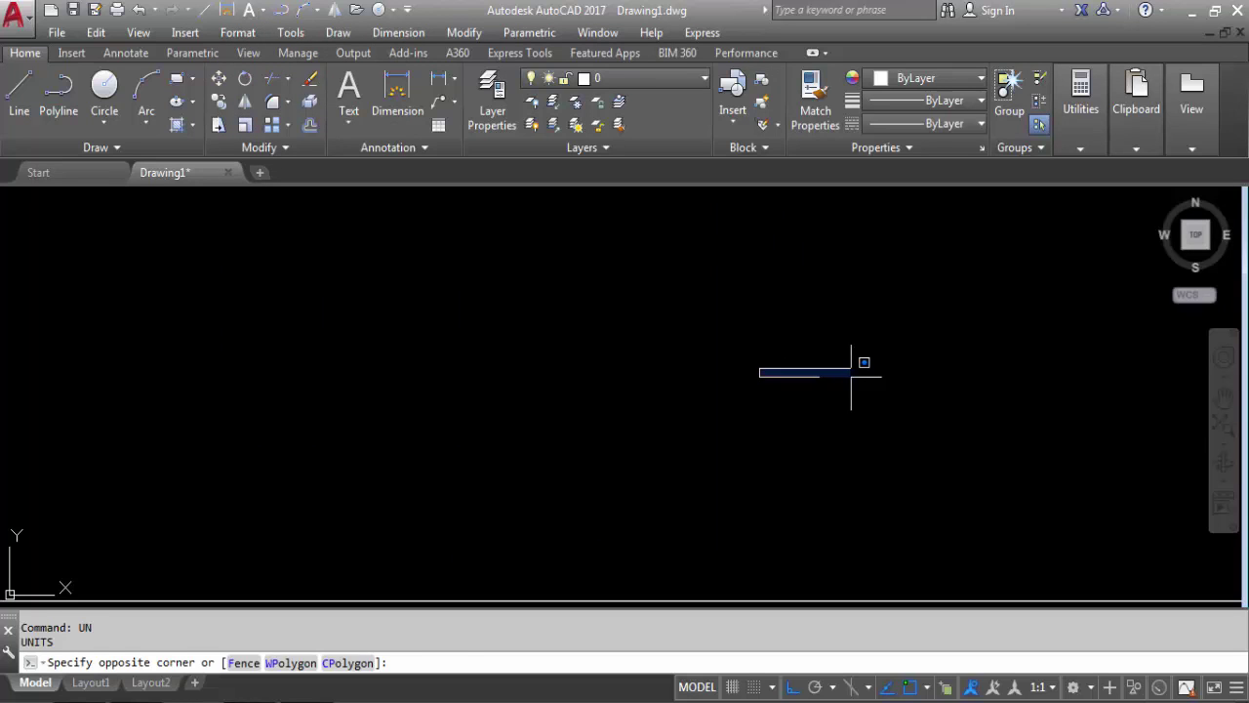
key(Escape)
Step: Open the drawing units settings, try the Architectural length type and view its precision options
key(Return)
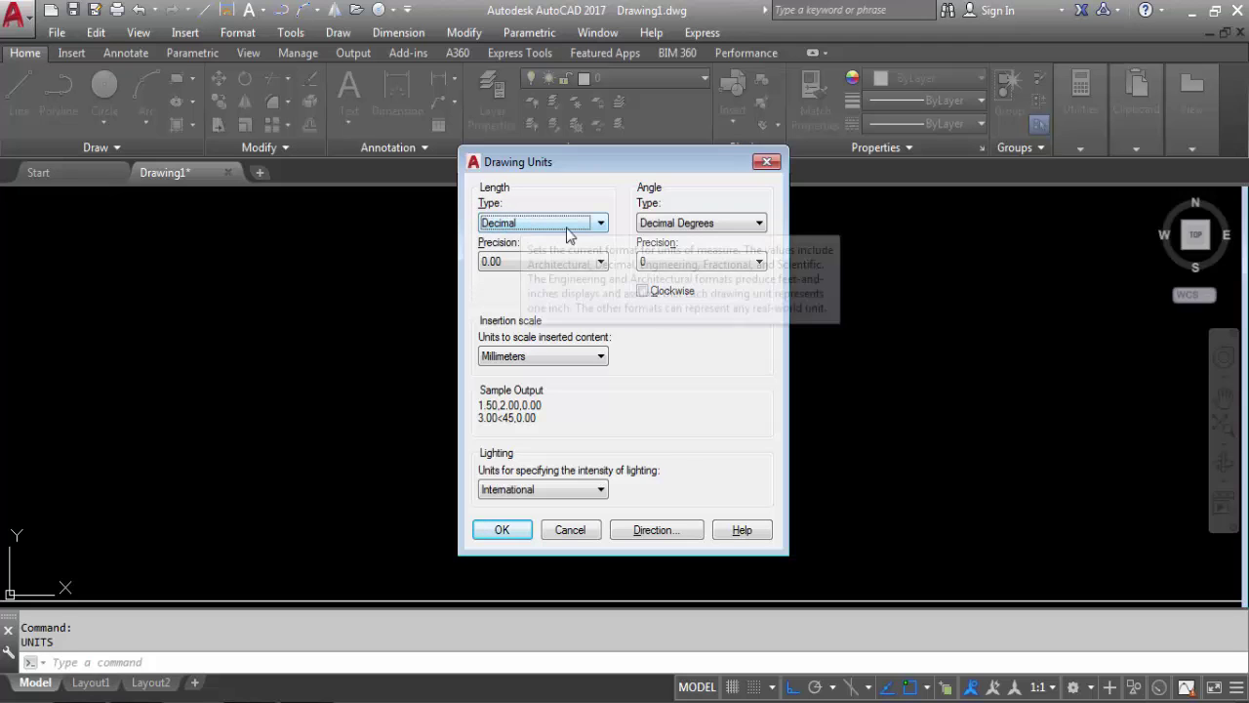
click(598, 227)
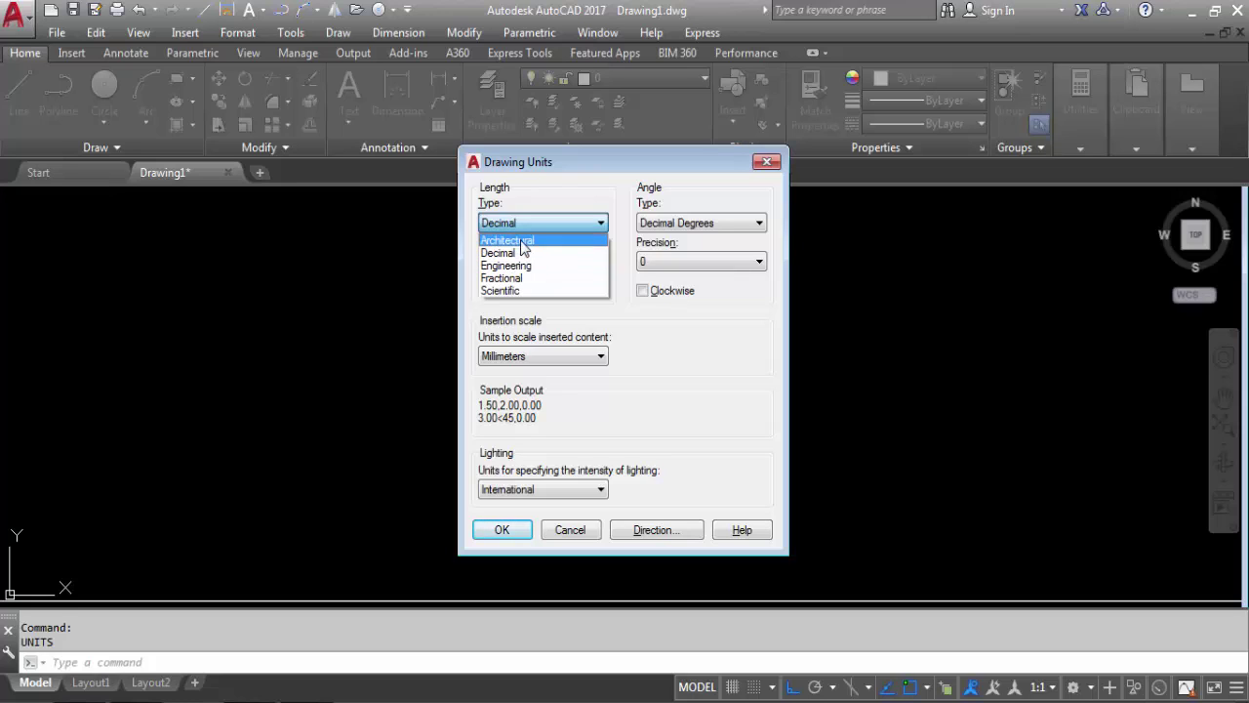
click(522, 242)
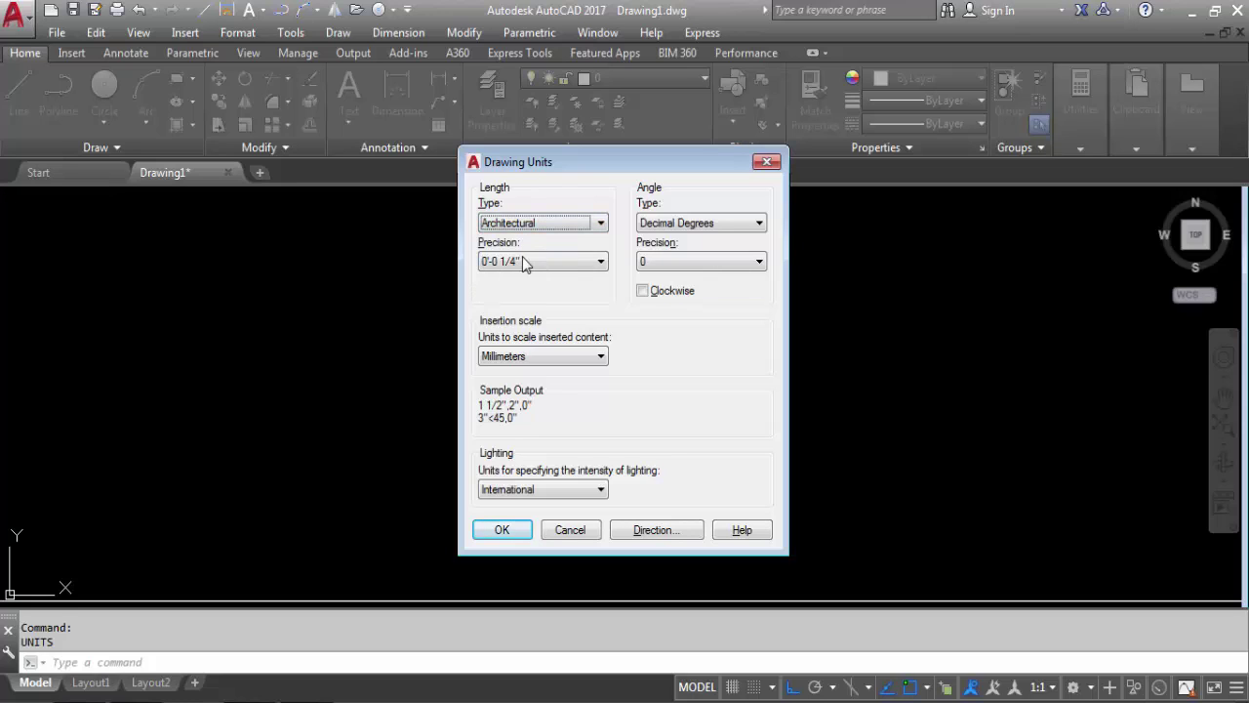
click(521, 261)
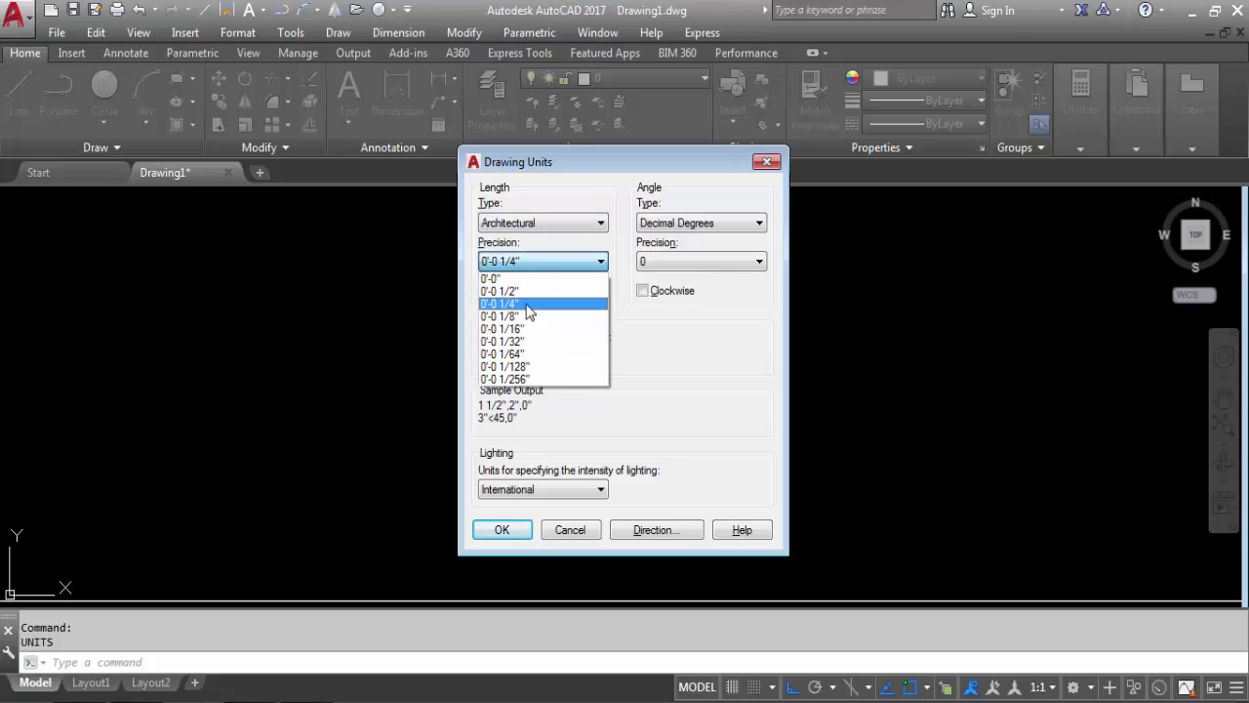
Step: Try the Engineering length type in the drawing units and view its precision options
click(531, 225)
click(531, 224)
click(527, 265)
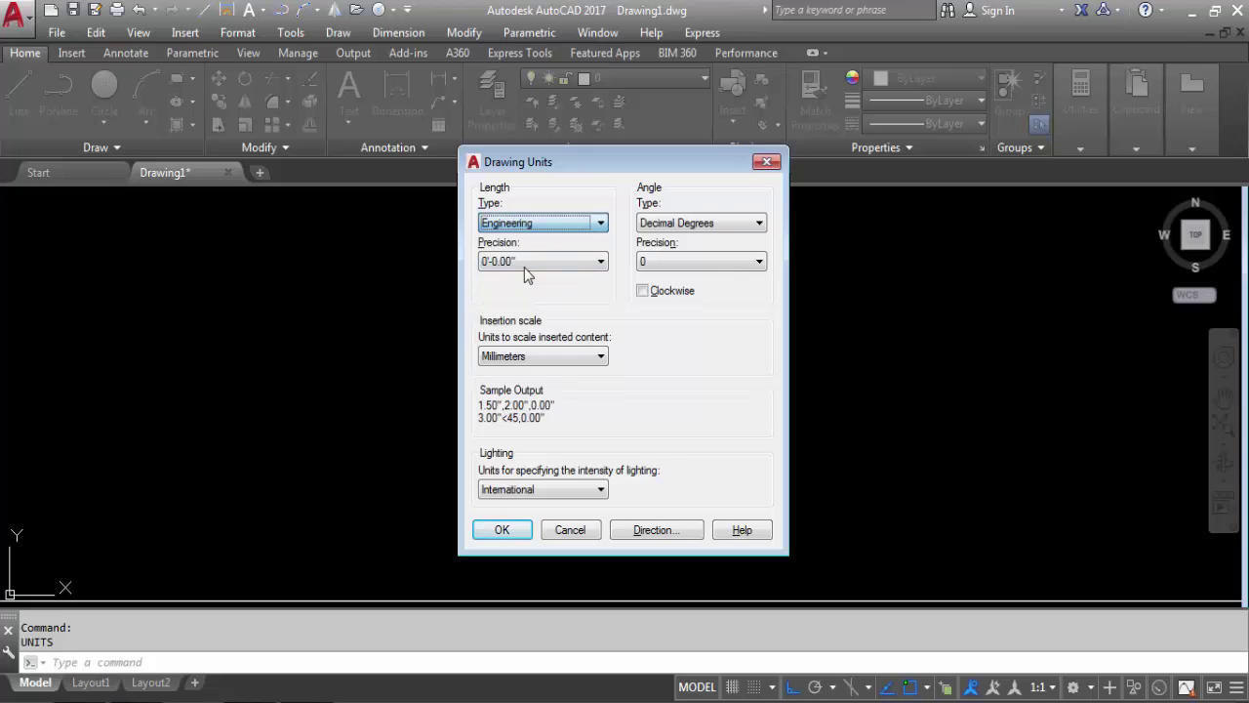
click(525, 263)
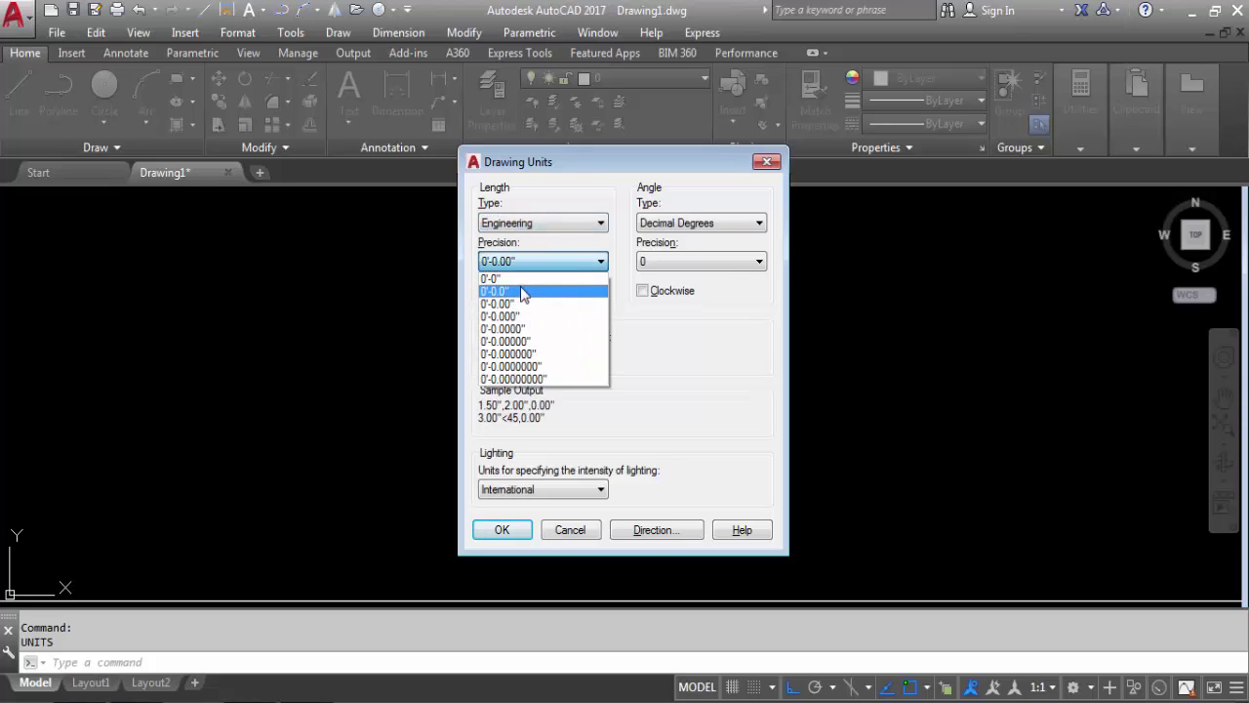
Step: Set the drawing's length type to Decimal with a precision of 0.00
click(528, 225)
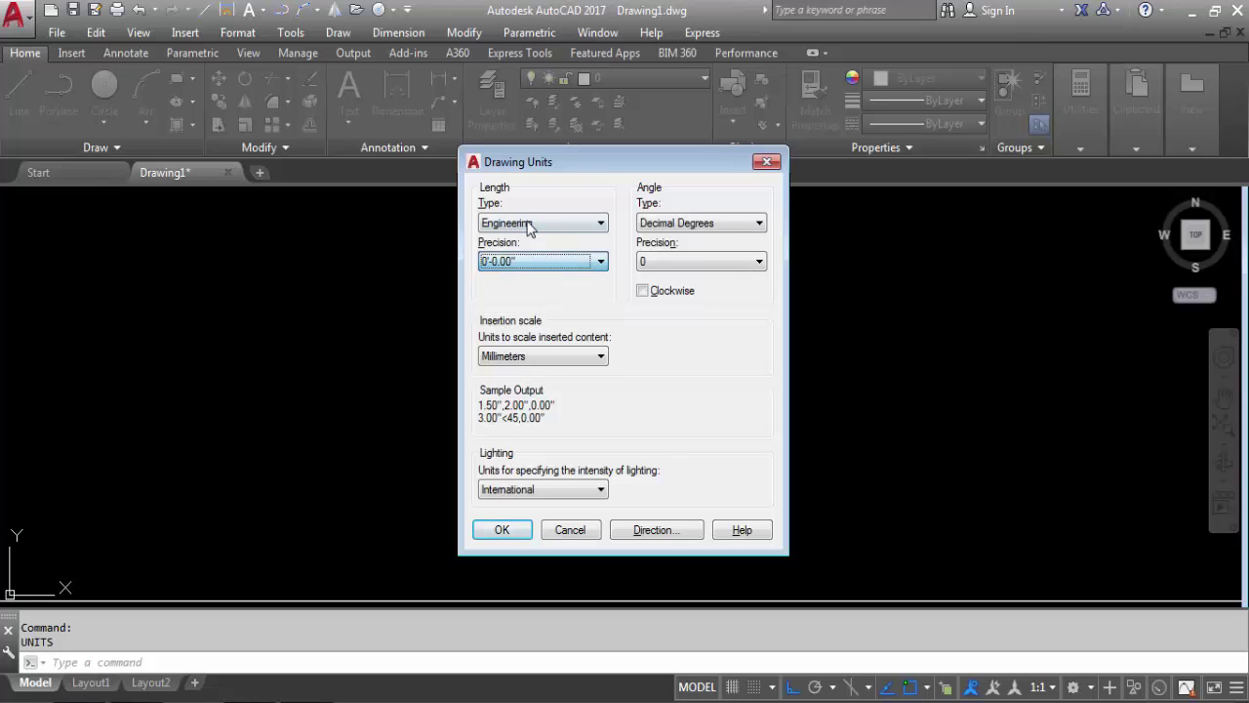
click(528, 225)
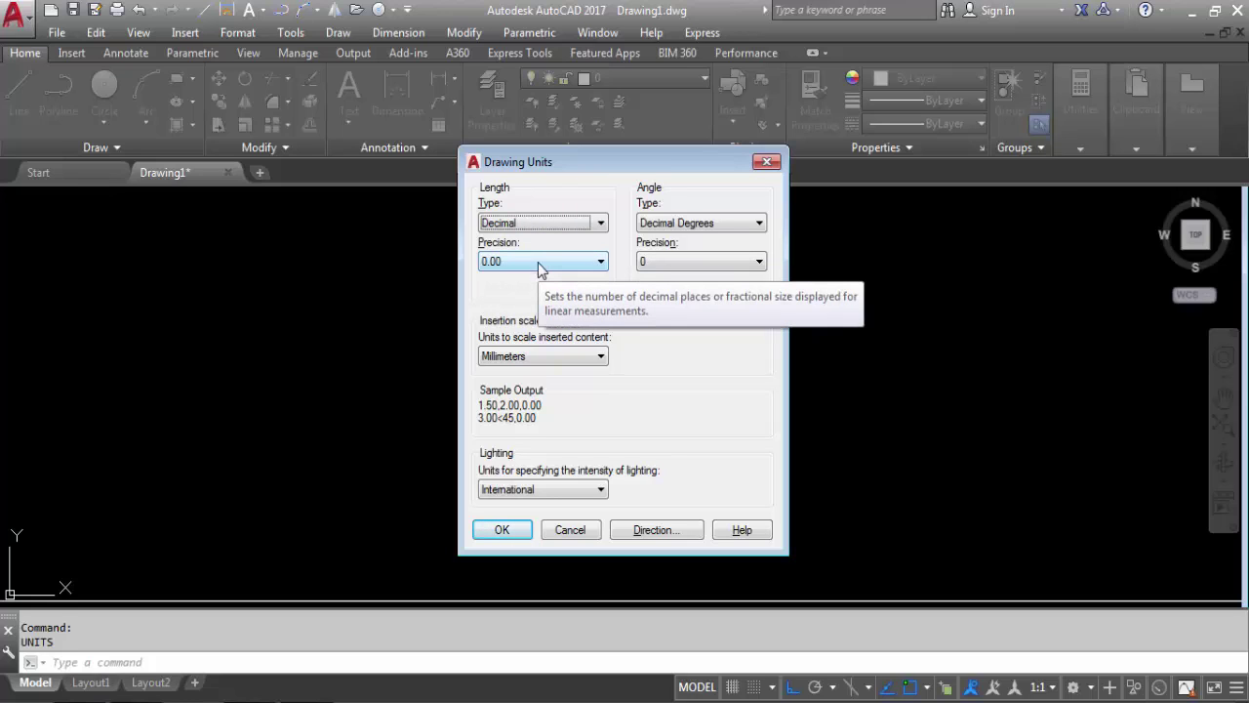
click(537, 262)
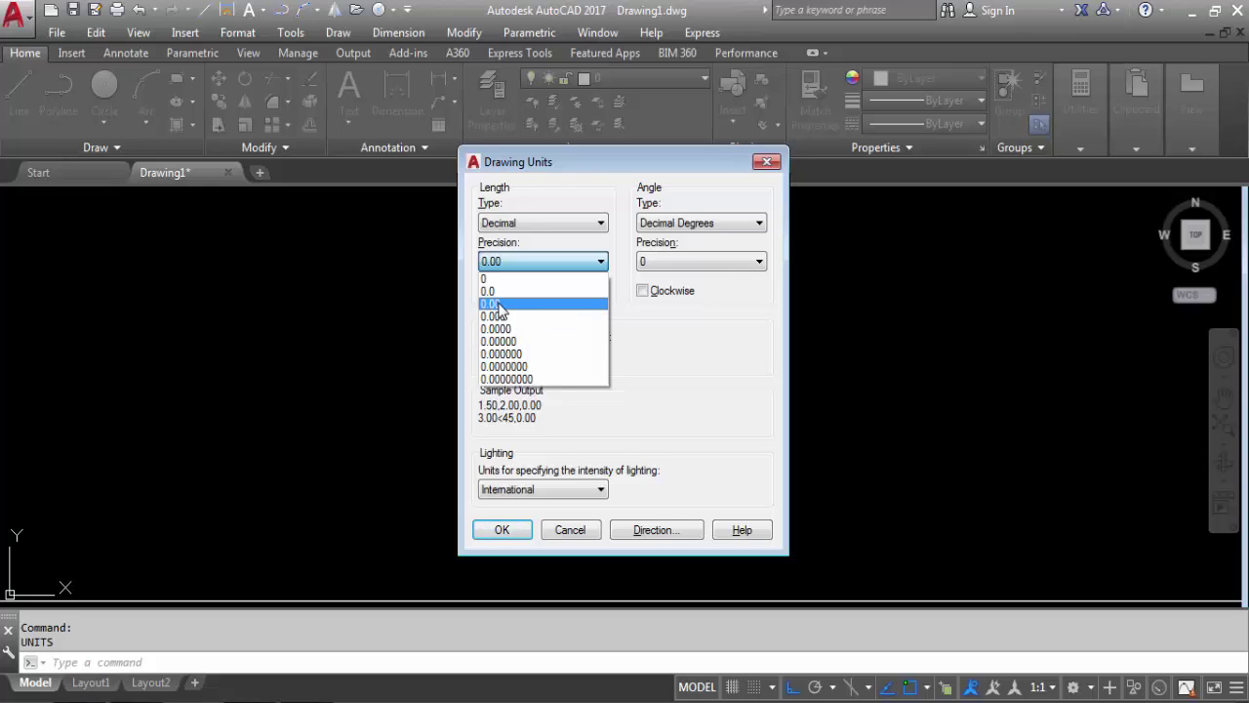
click(500, 304)
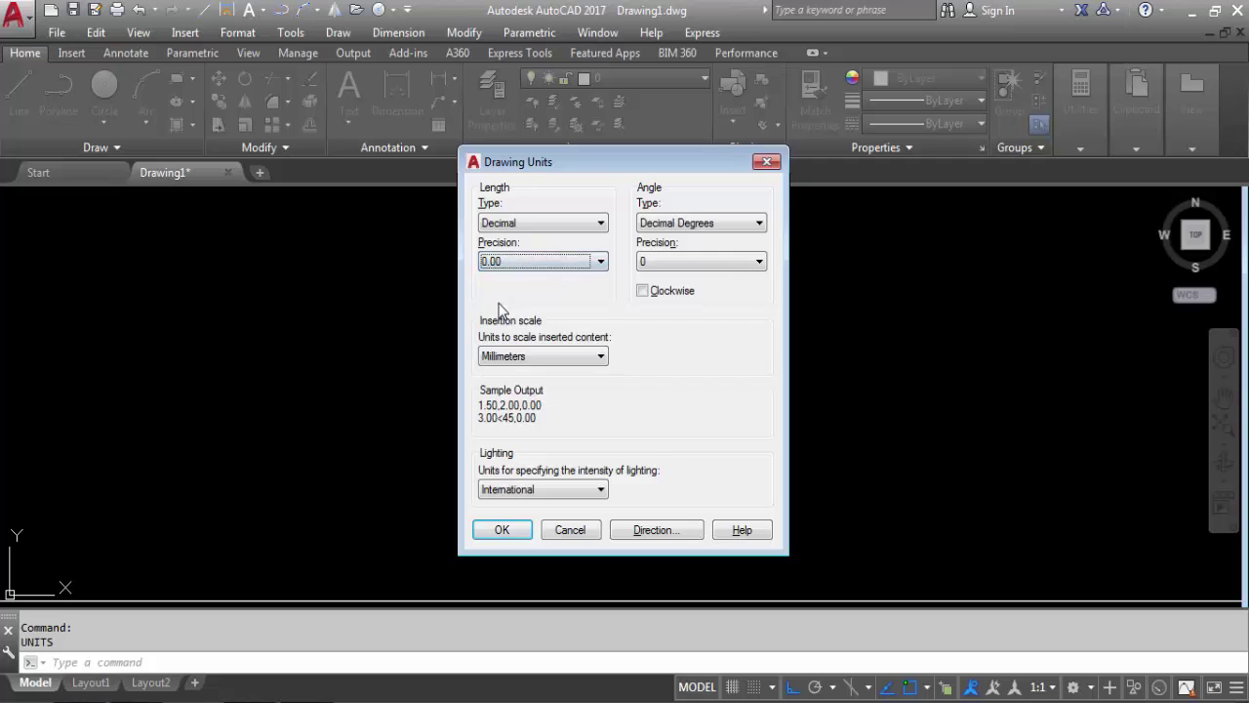
Step: Try a length precision of 0 in the drawing units and restore it to 0.00
click(587, 264)
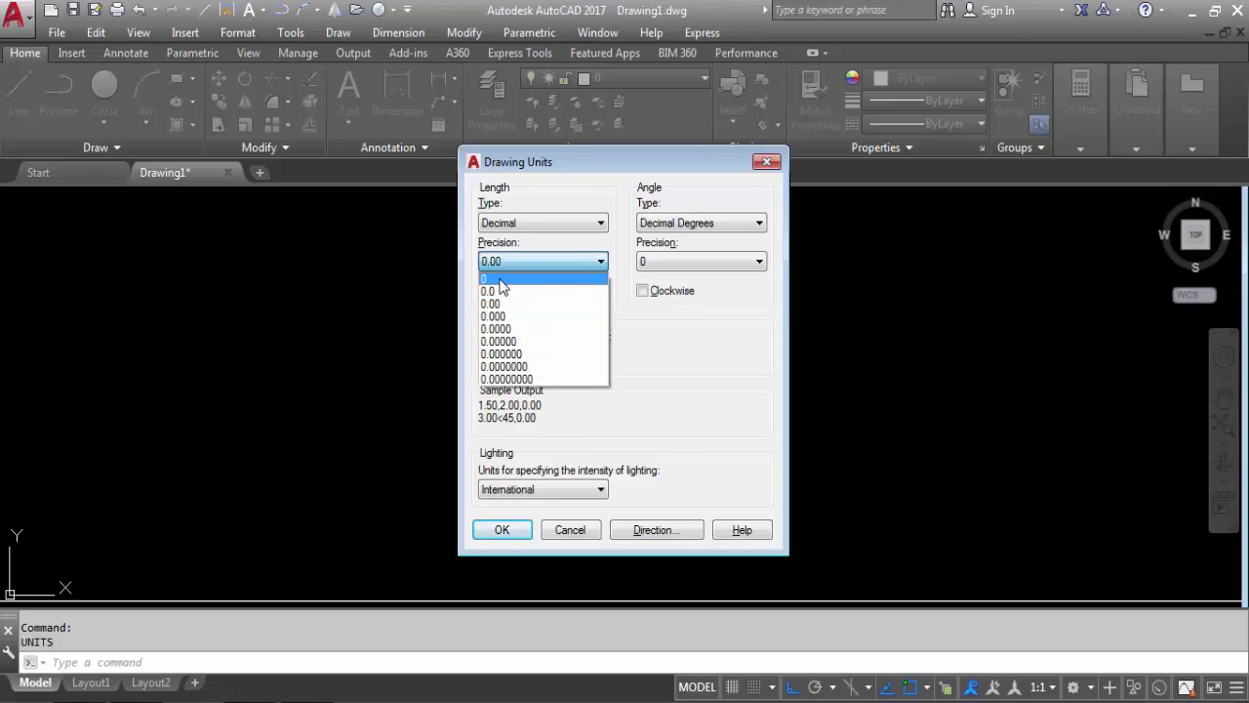
click(503, 276)
click(571, 264)
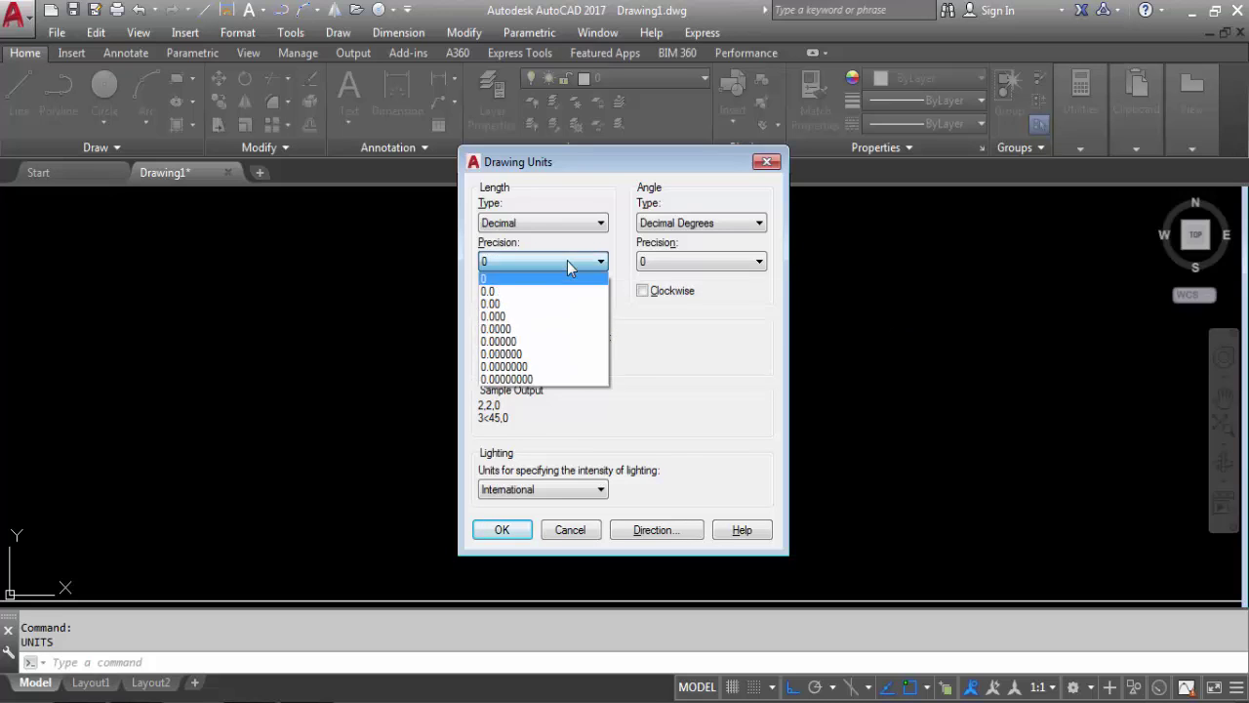
click(508, 305)
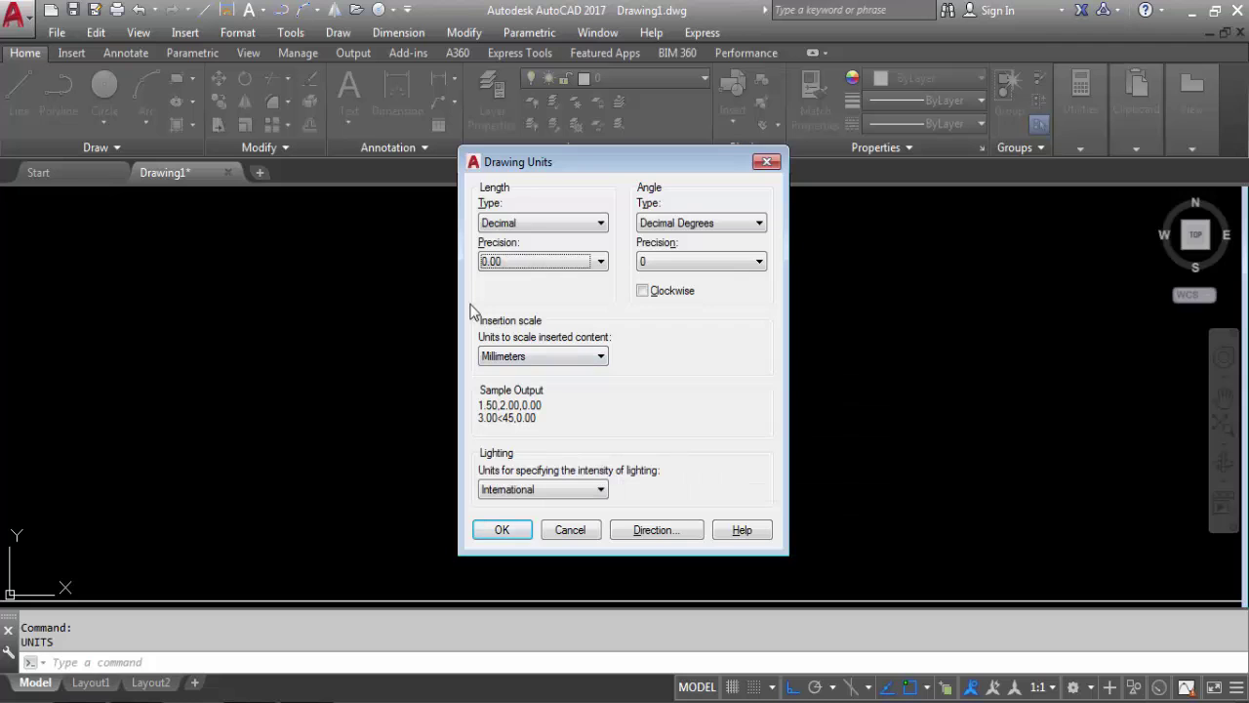
Step: Set the insertion scale units to Millimeters and apply the drawing units settings
click(554, 358)
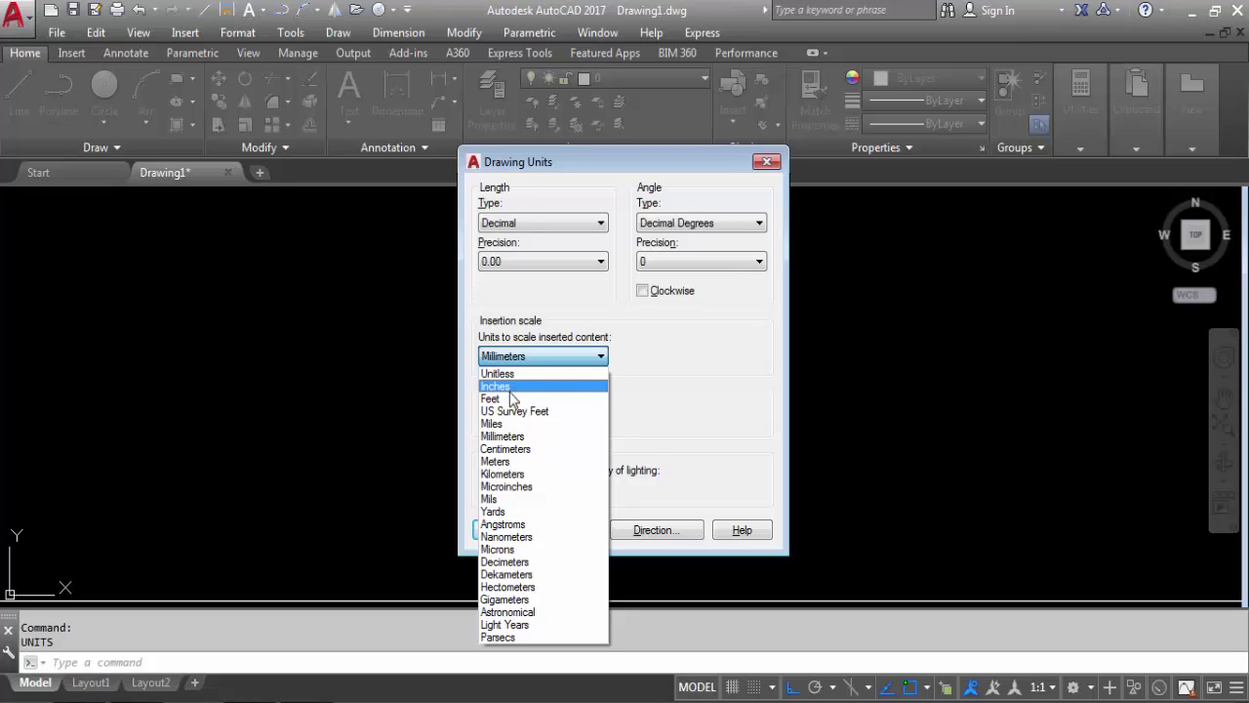
click(522, 445)
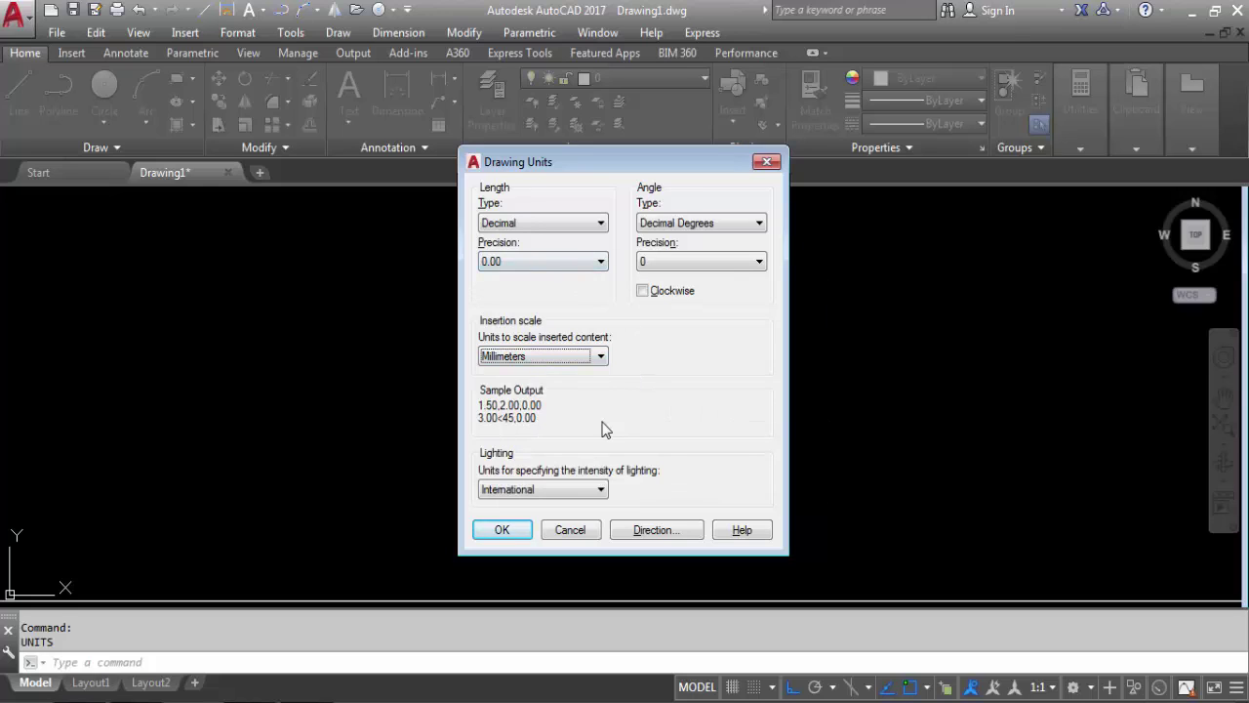
click(504, 533)
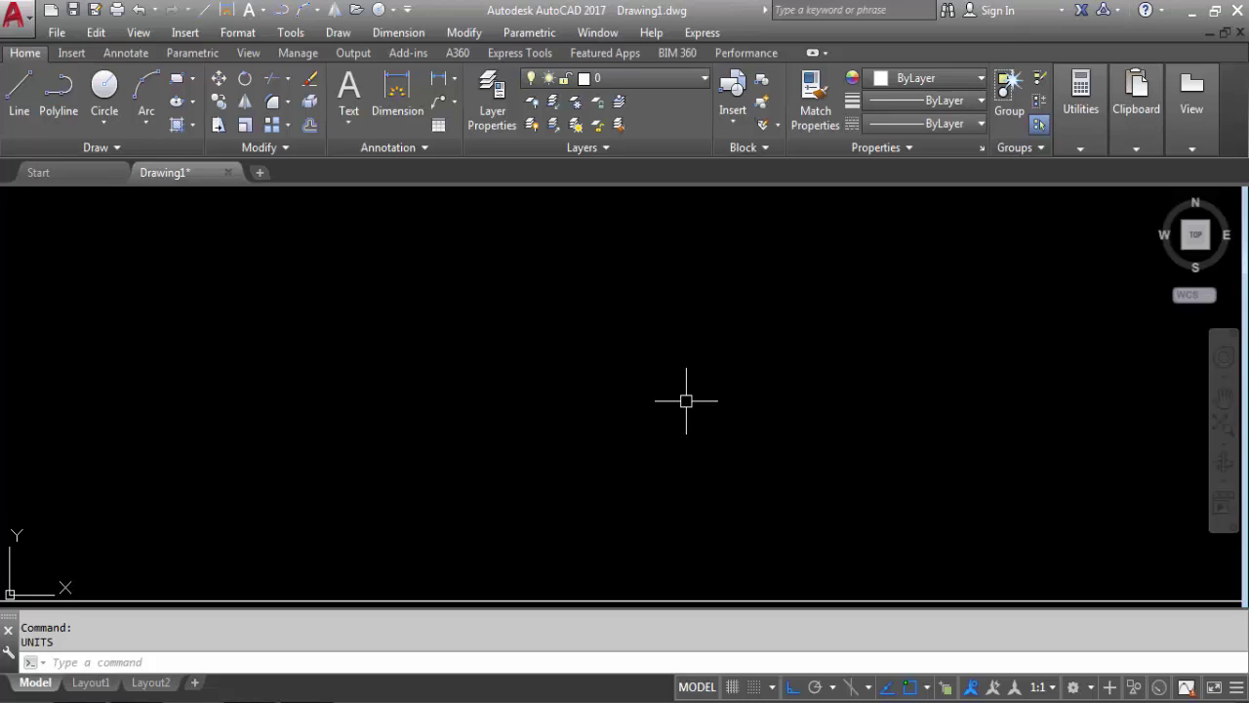
Step: Modify the Standard dimension style so its linear primary units use the Decimal format with 0.00 precision
text(D)
key(Return)
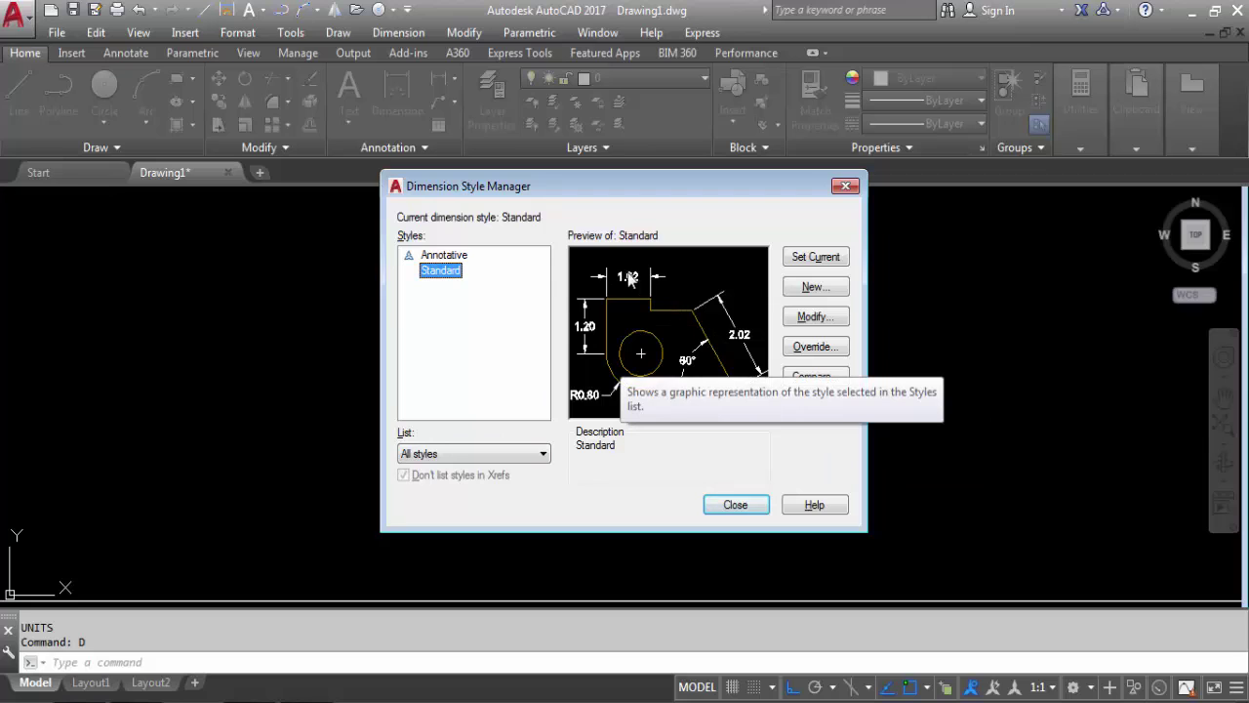
click(815, 322)
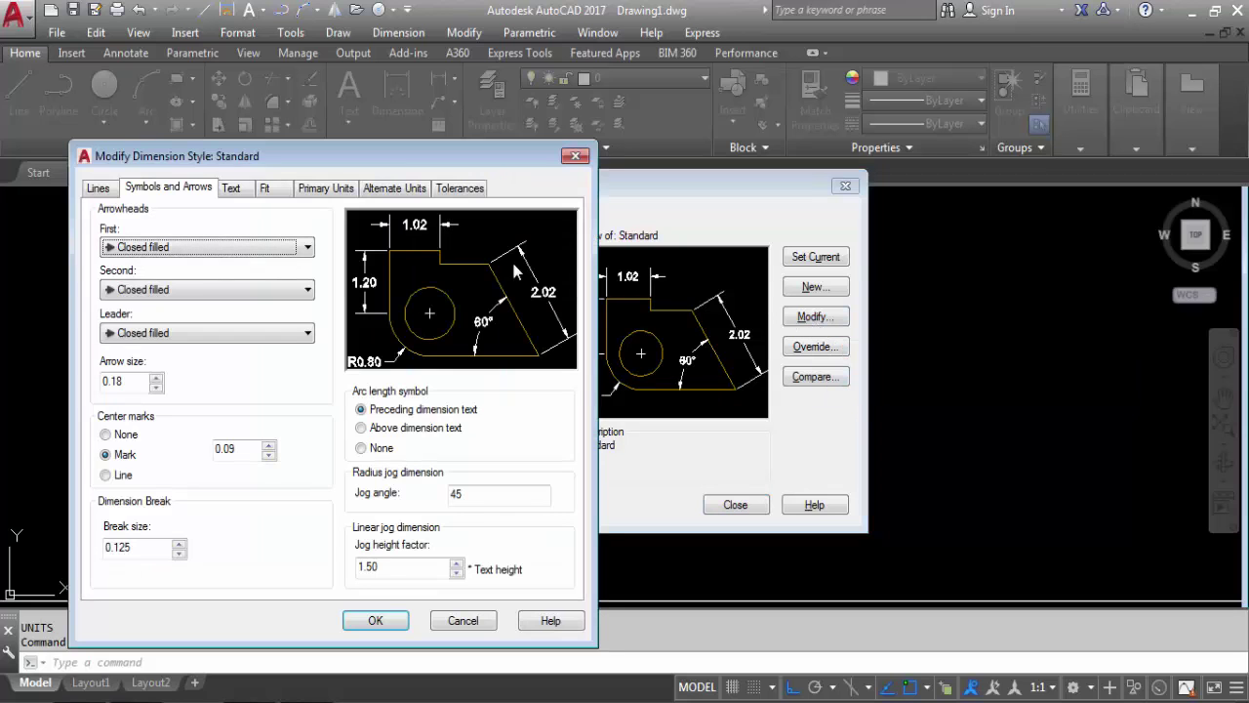
click(325, 190)
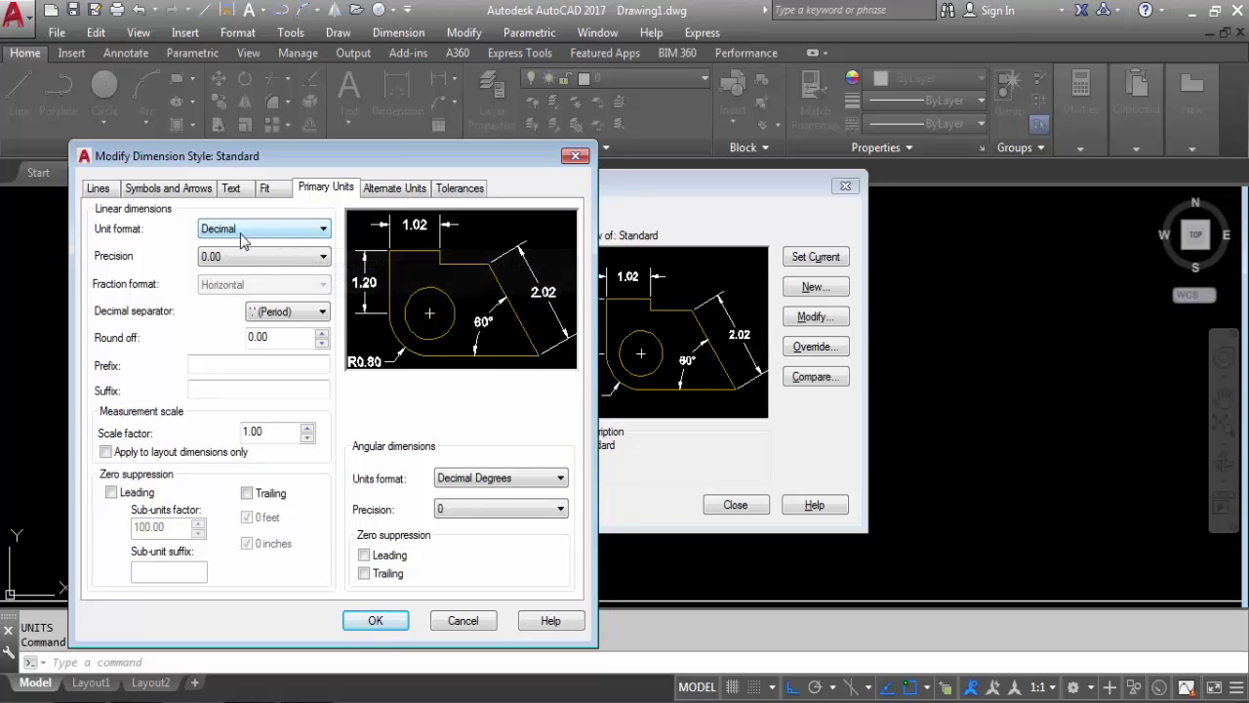
click(245, 232)
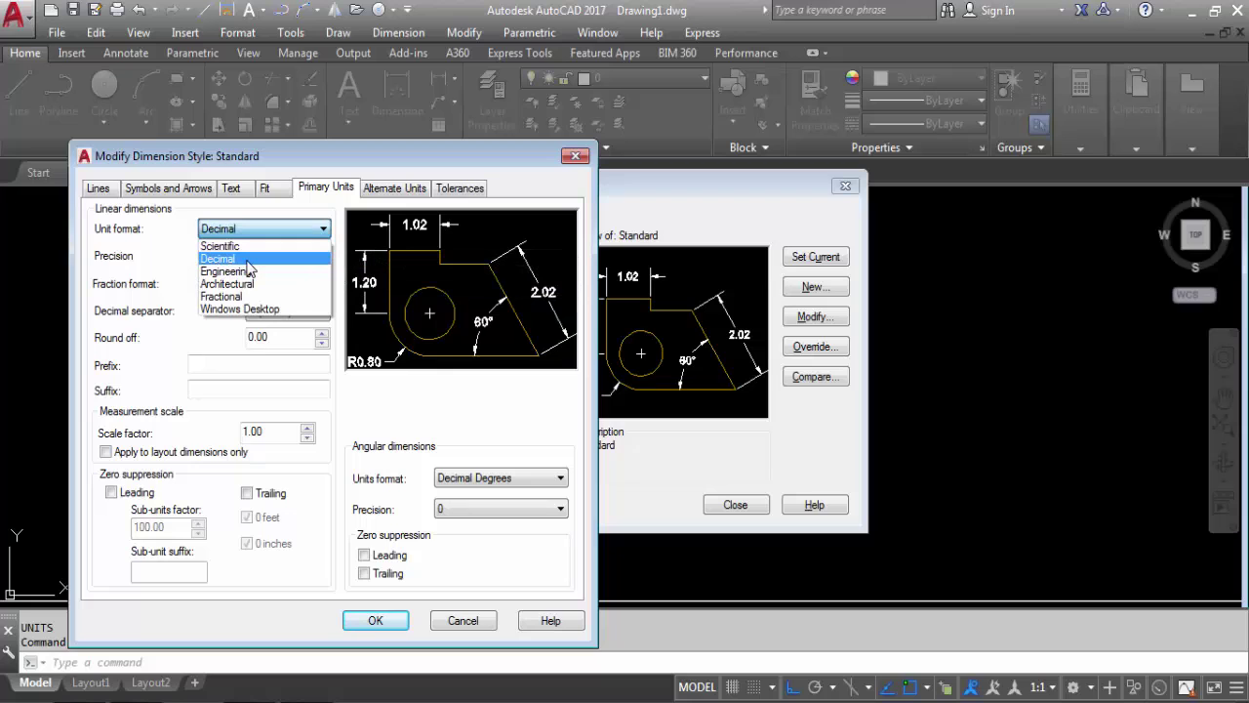
click(246, 261)
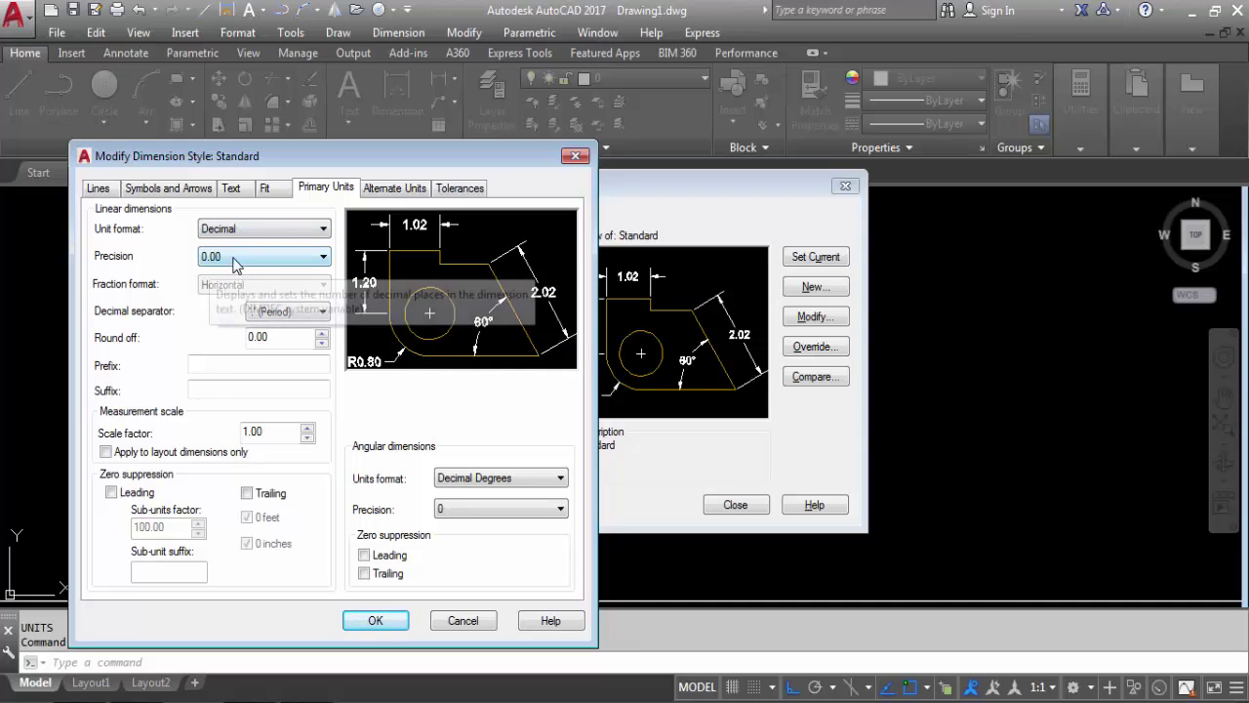
click(241, 265)
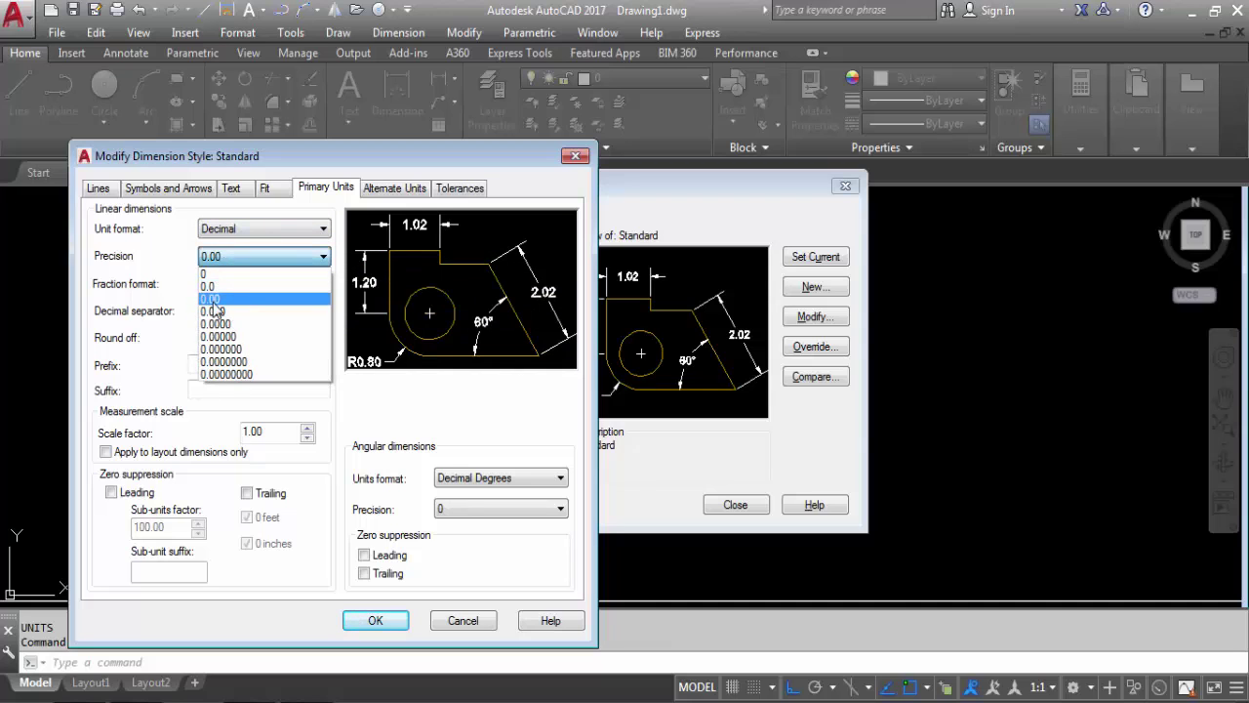
click(205, 295)
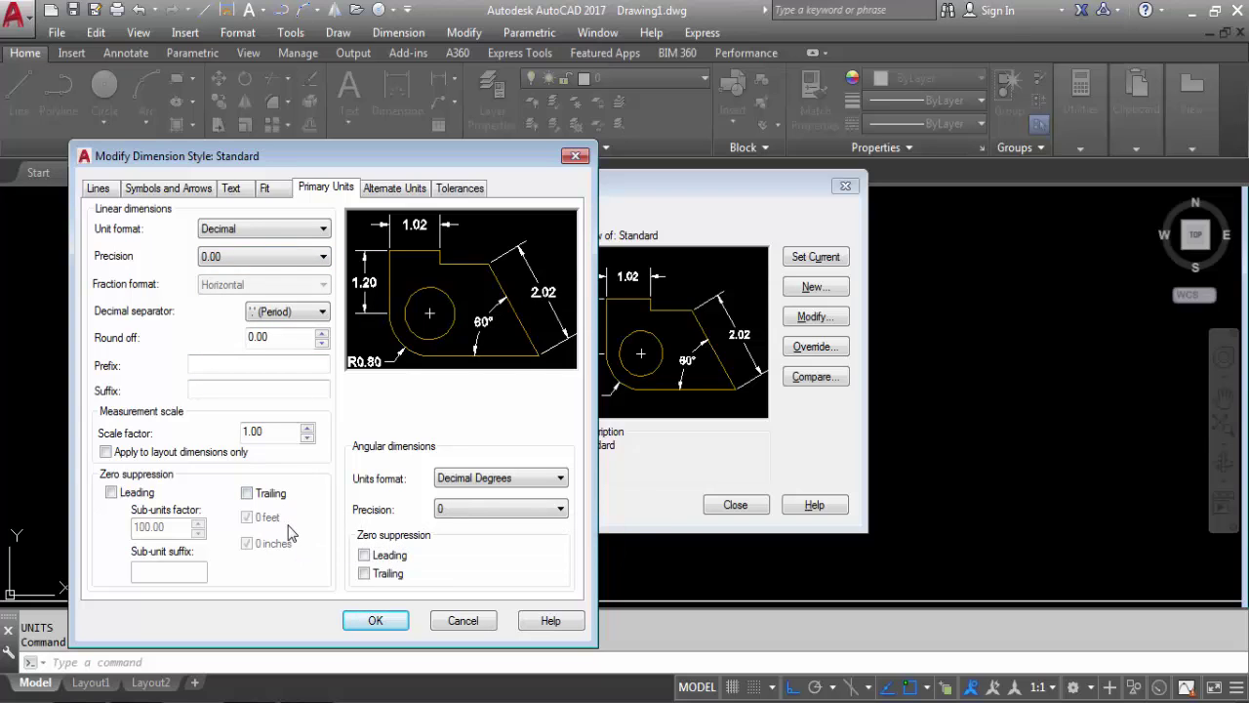
click(378, 621)
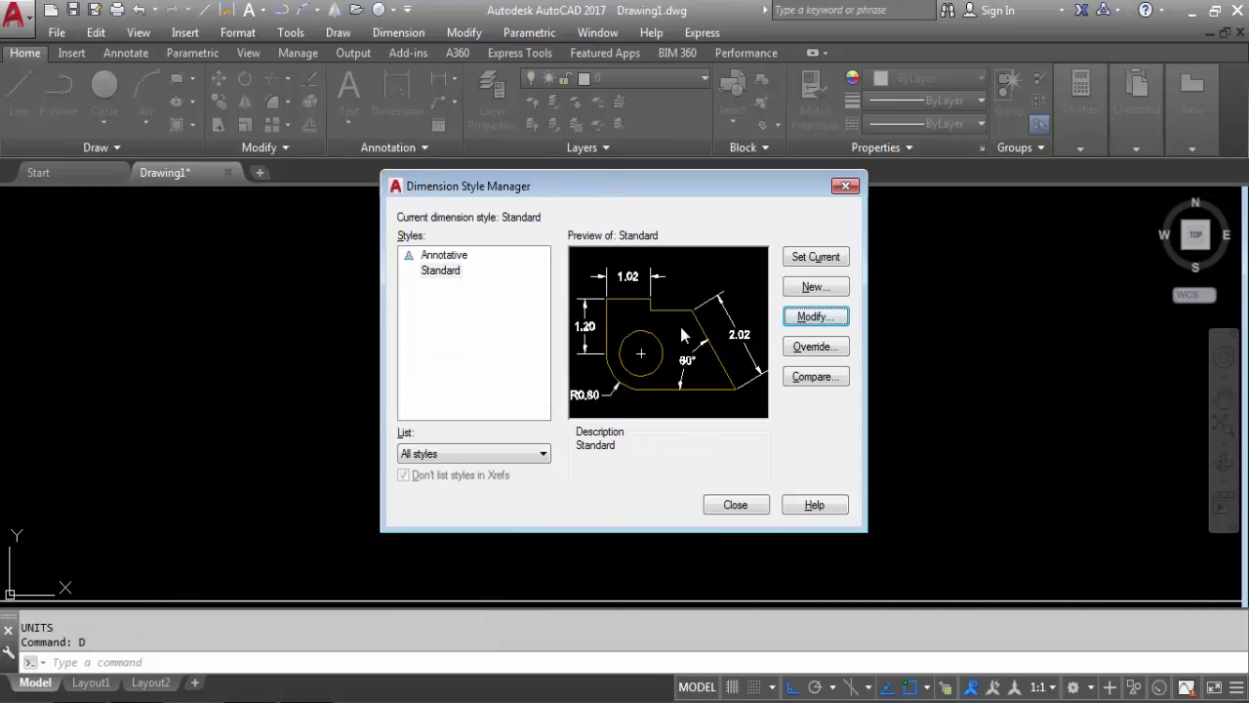
Step: Make the Standard dimension style current and close the Dimension Style Manager
click(825, 255)
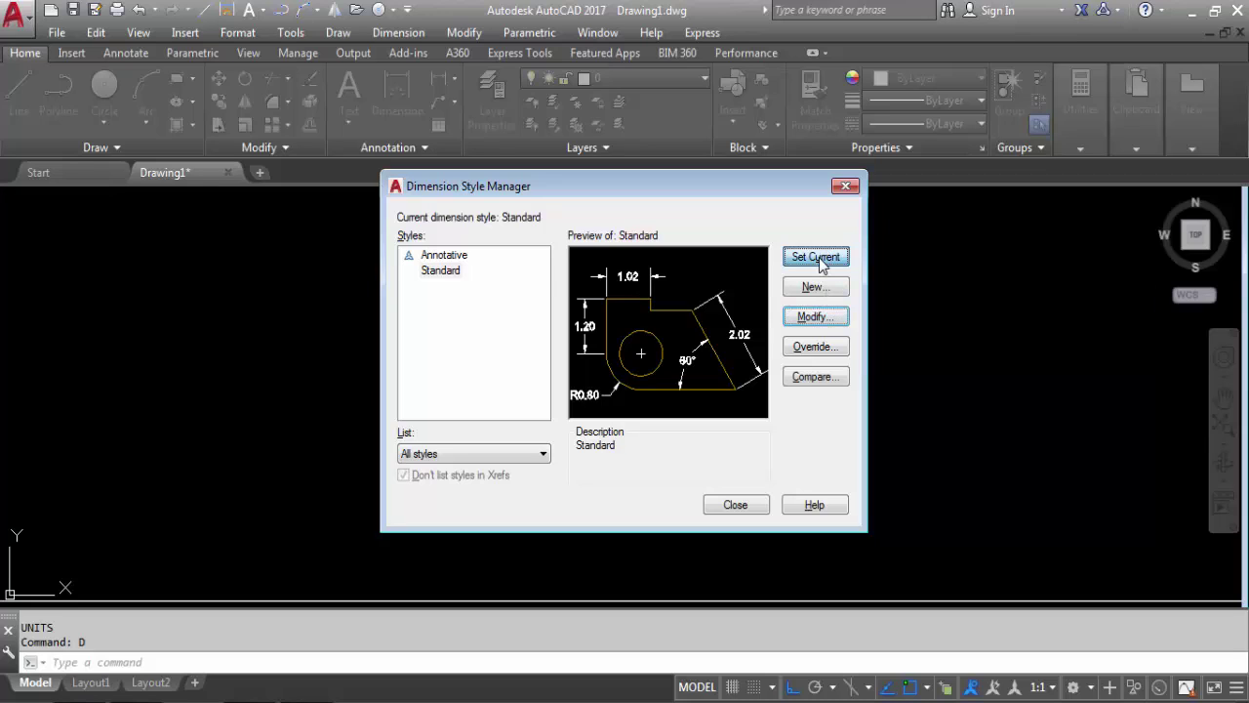
click(737, 505)
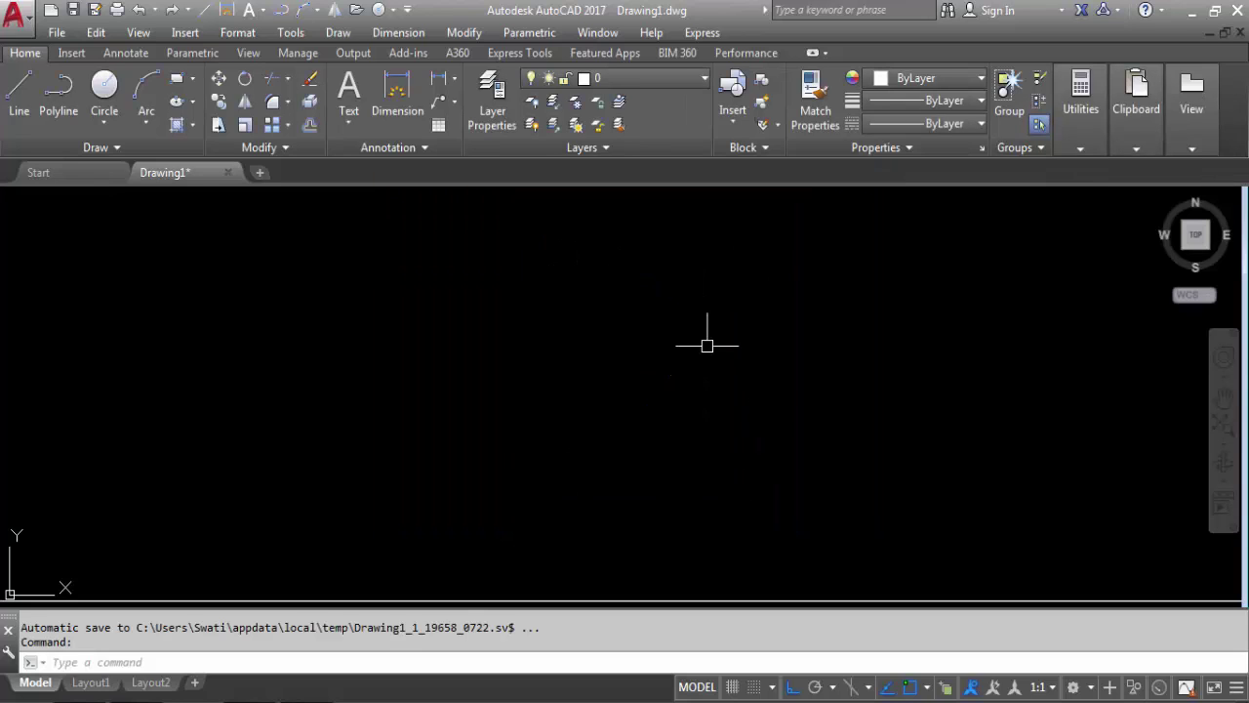
key(Escape)
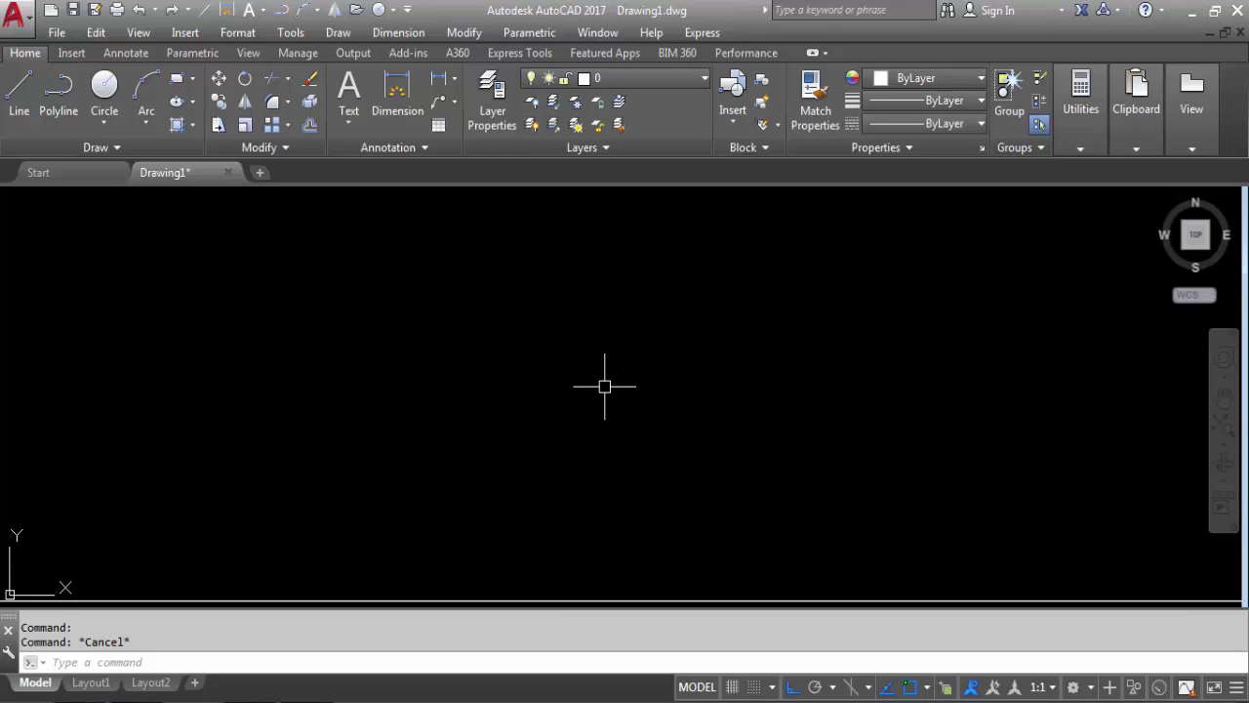
Step: Set the drawing units to Engineering length type with 0'-0" precision and Inches as the insertion scale
text(UN)
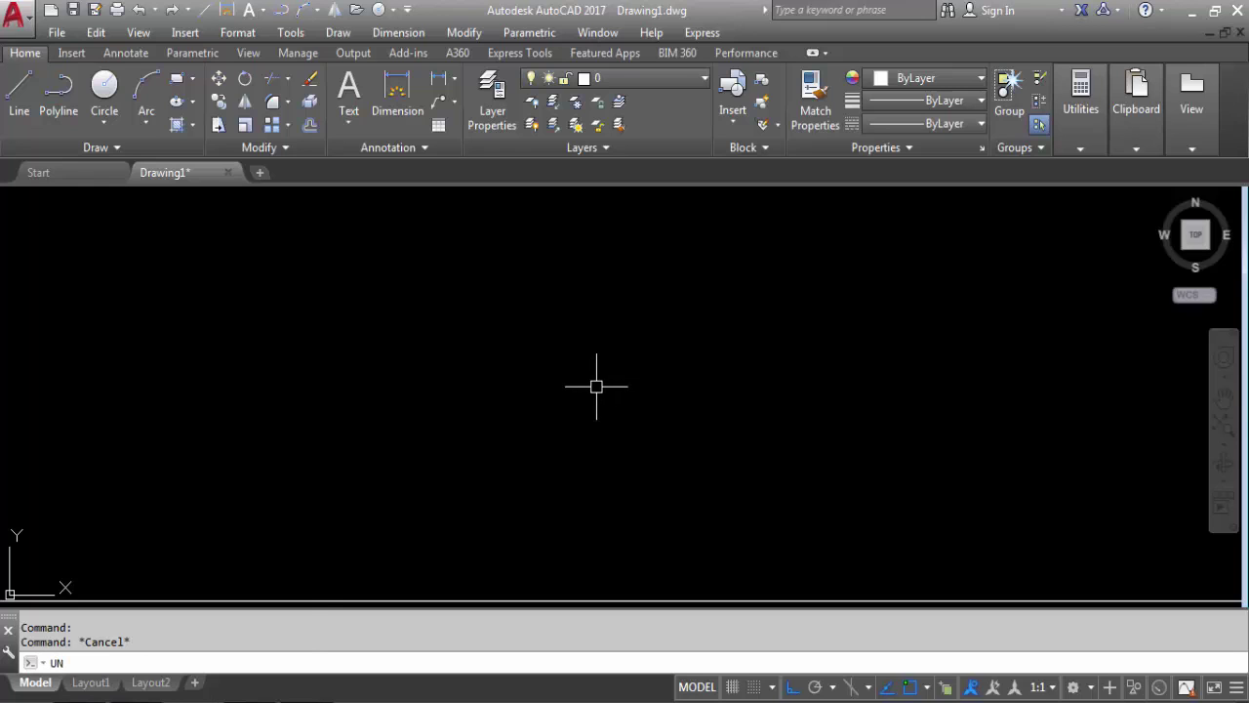
key(Return)
click(542, 224)
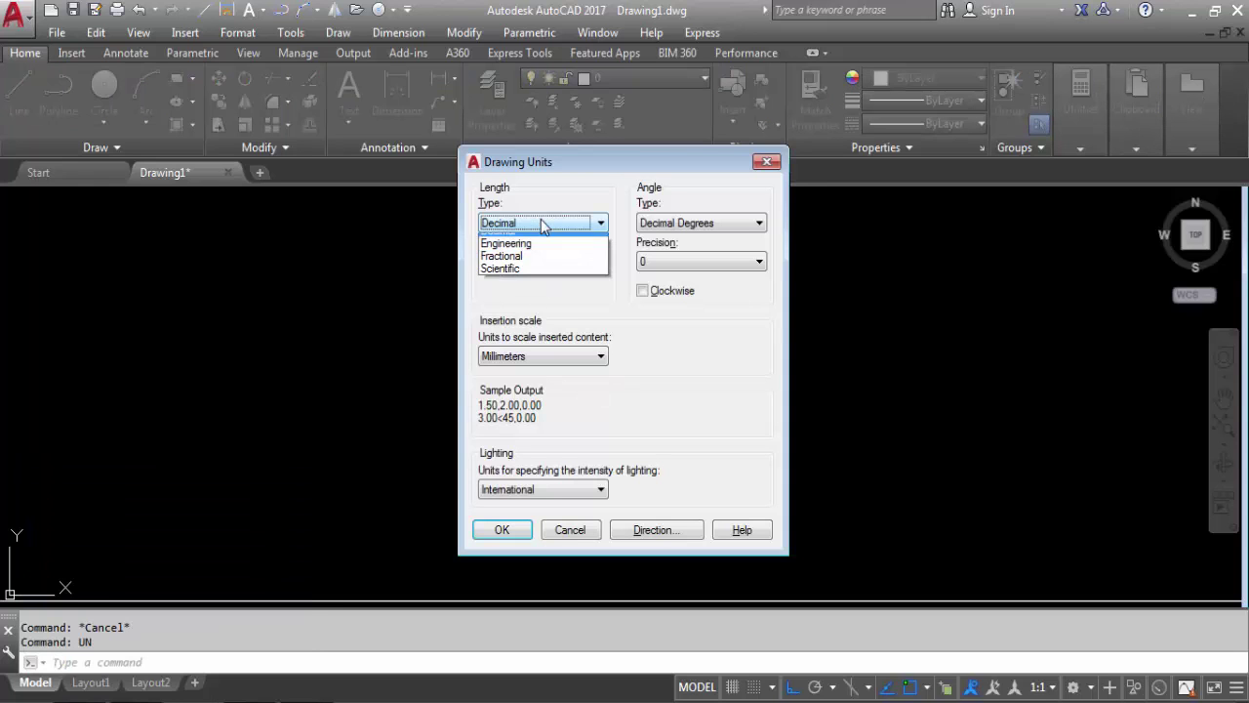
click(540, 268)
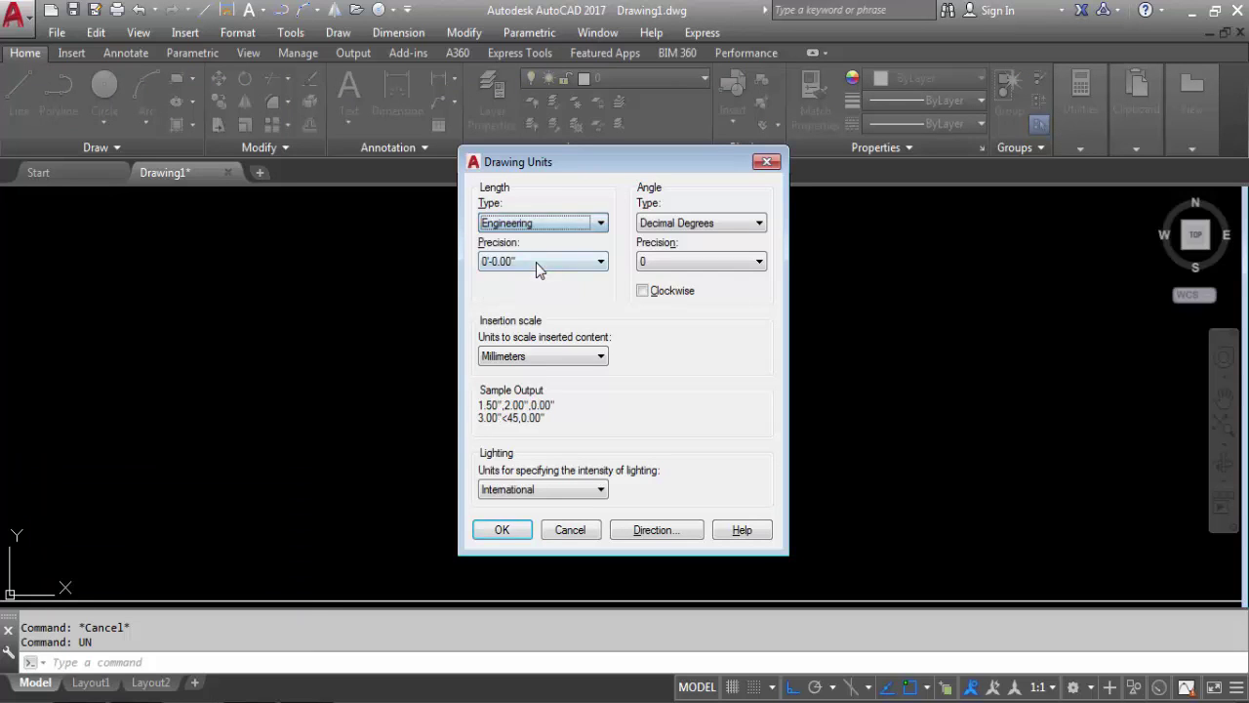
click(532, 263)
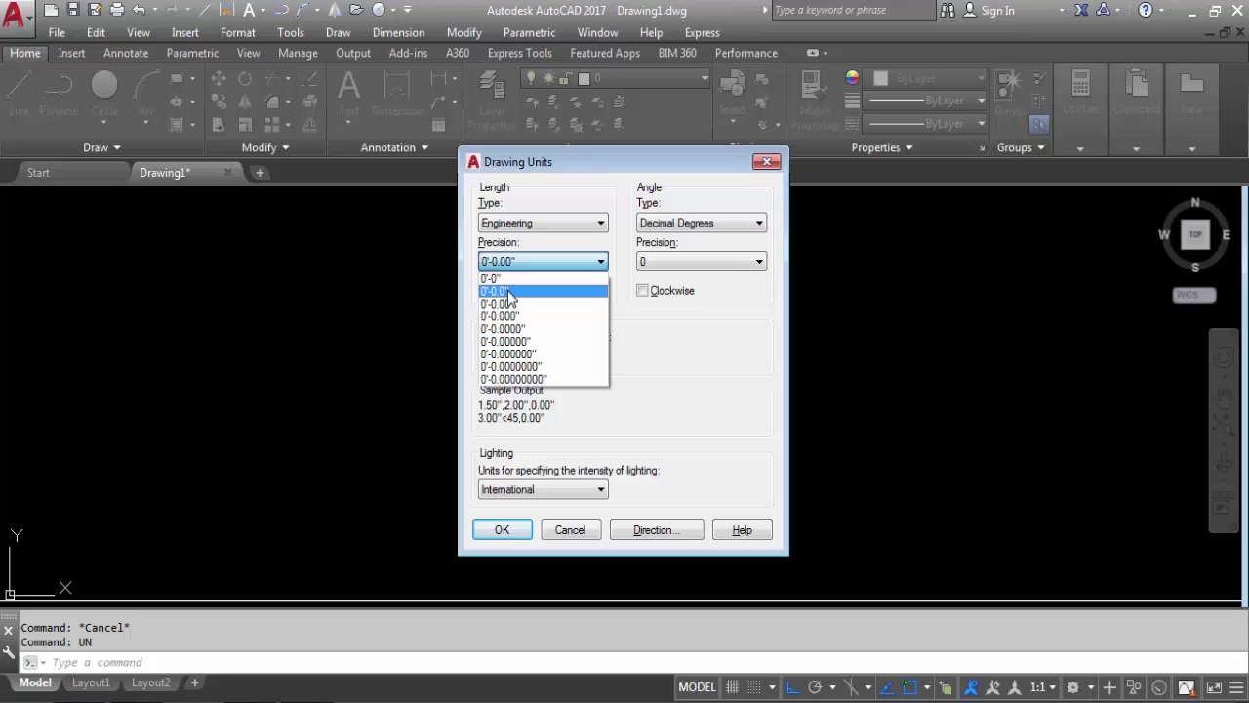
click(507, 291)
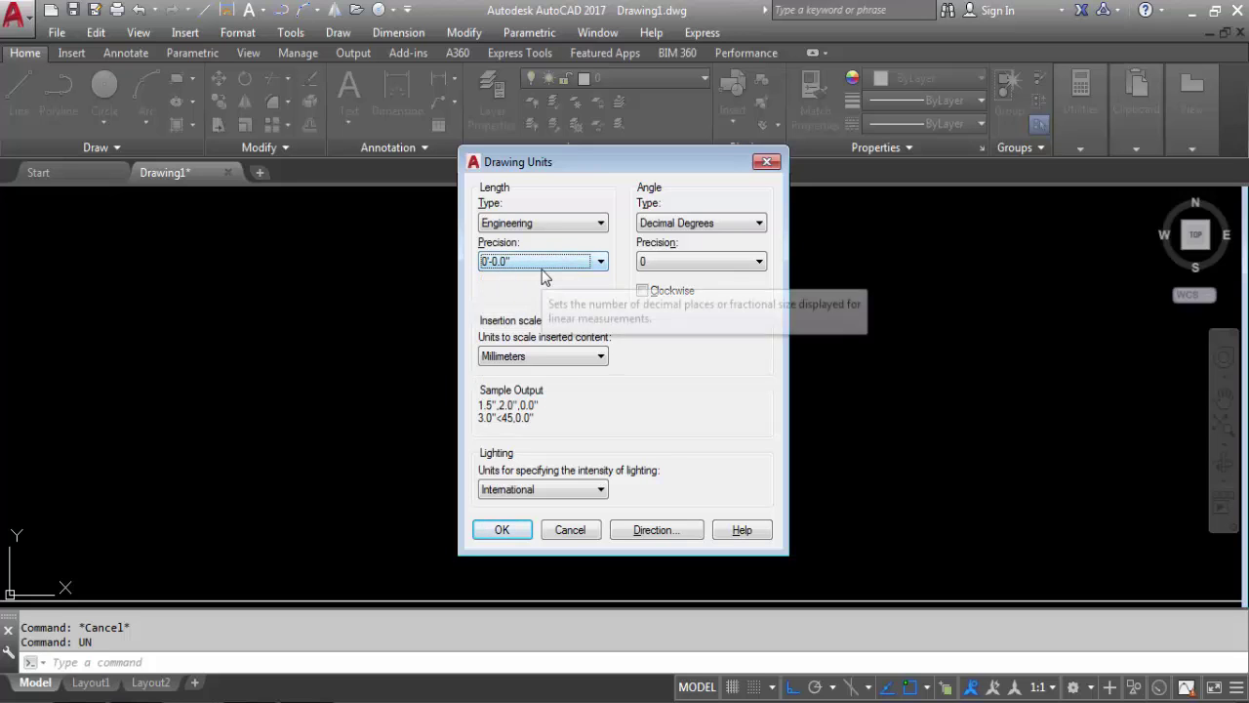
click(533, 355)
click(498, 386)
click(544, 269)
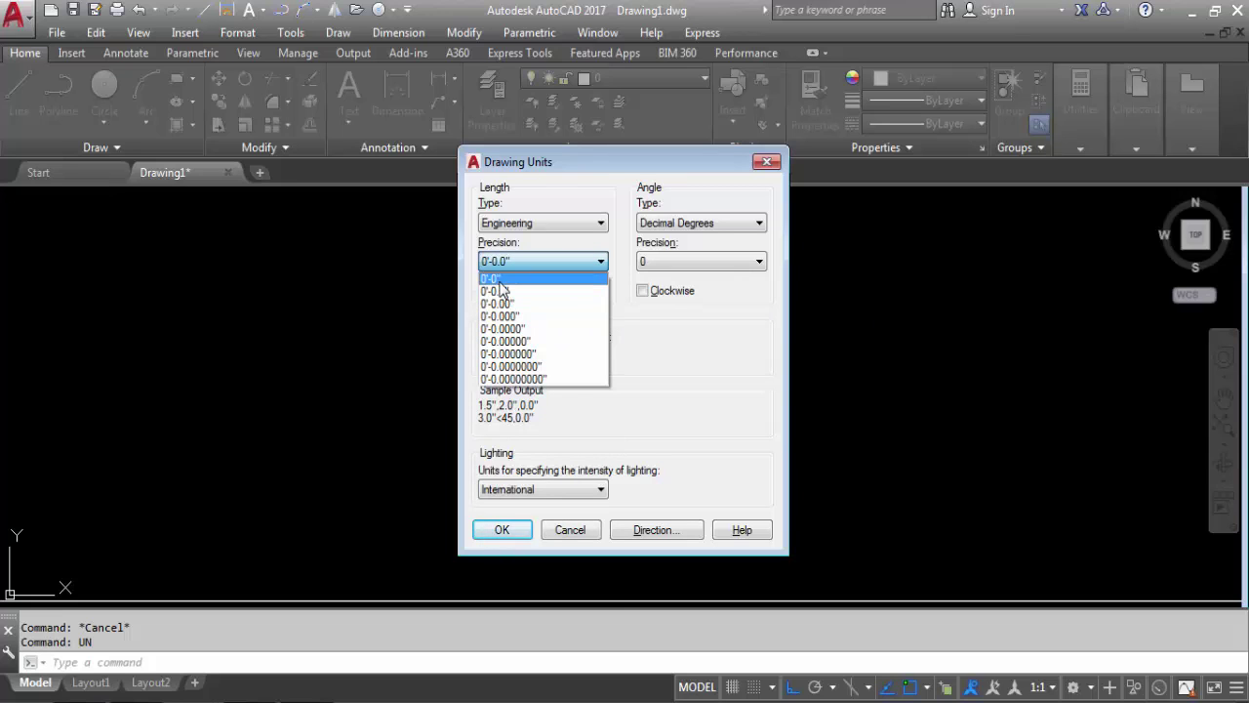
click(502, 279)
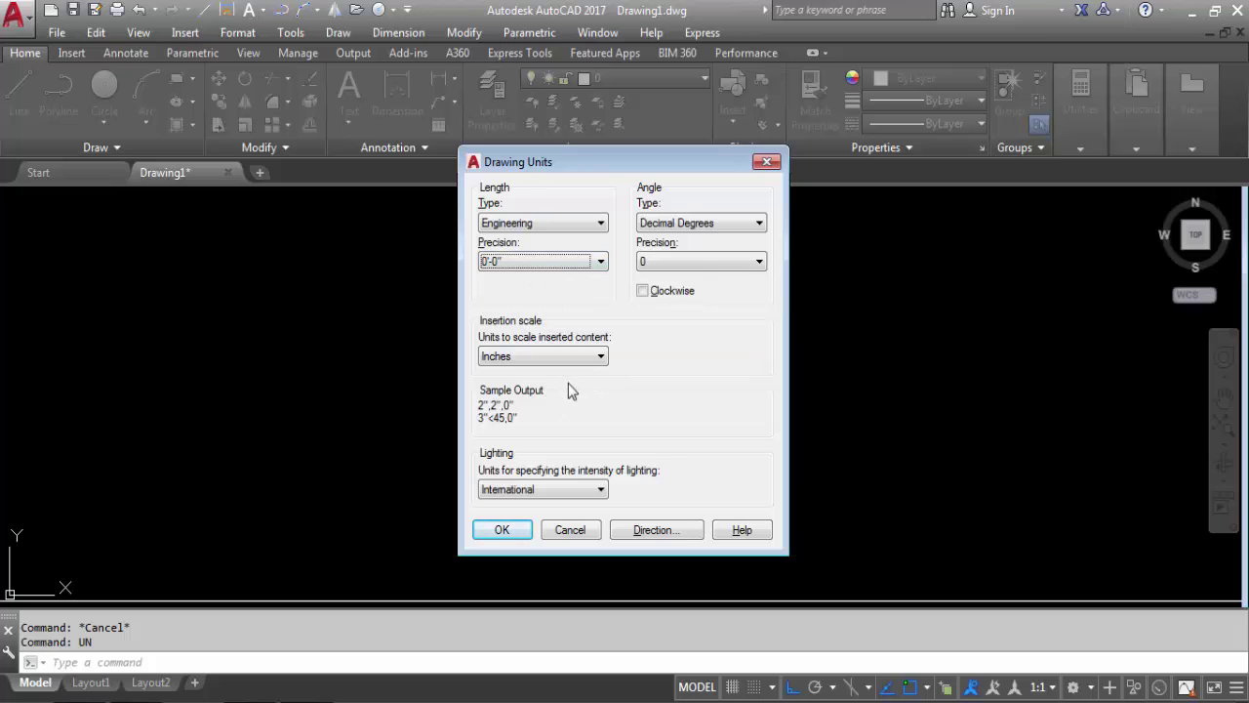
click(495, 531)
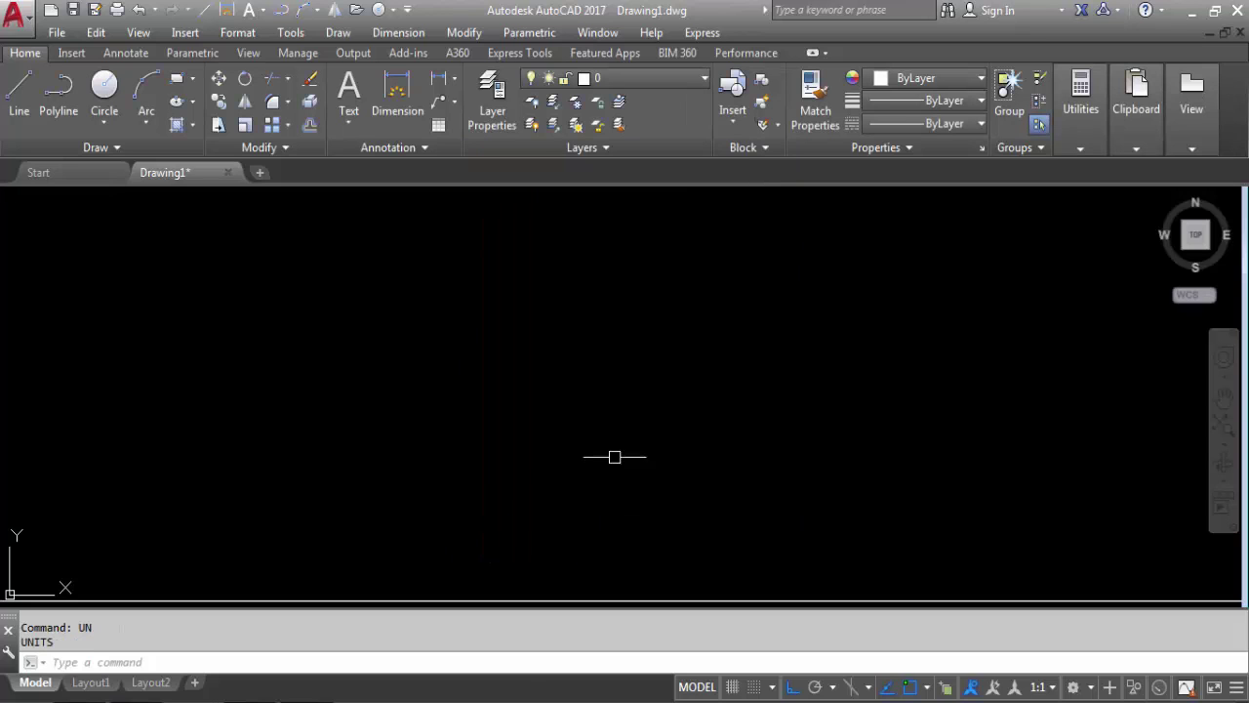
Step: Modify the Standard dimension style so its linear primary units use the Engineering format with 0'-0" precision
text(d)
key(Return)
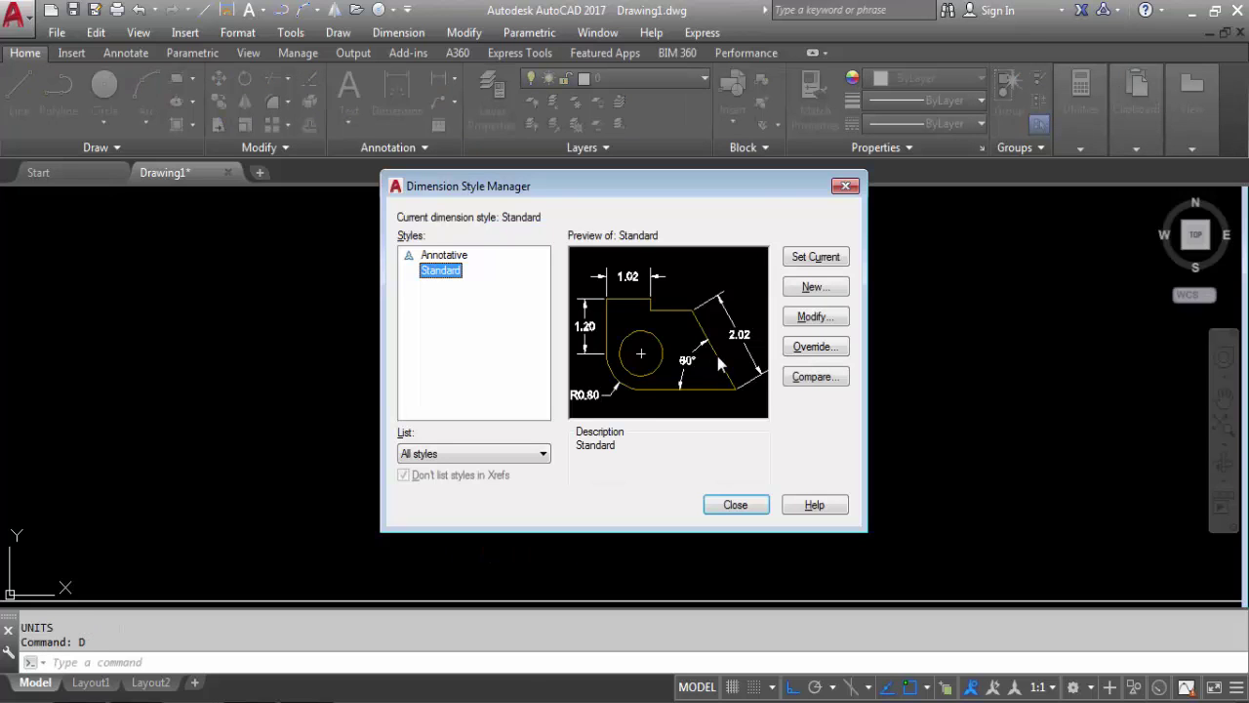
click(812, 322)
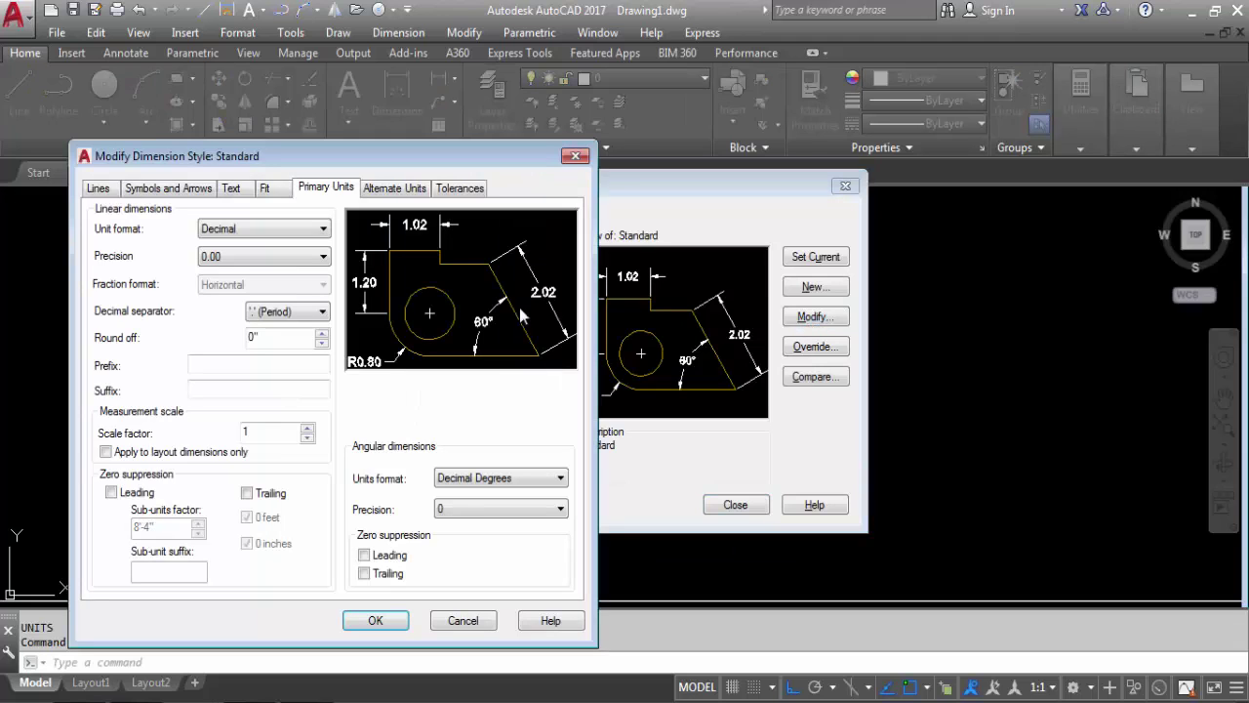
click(244, 229)
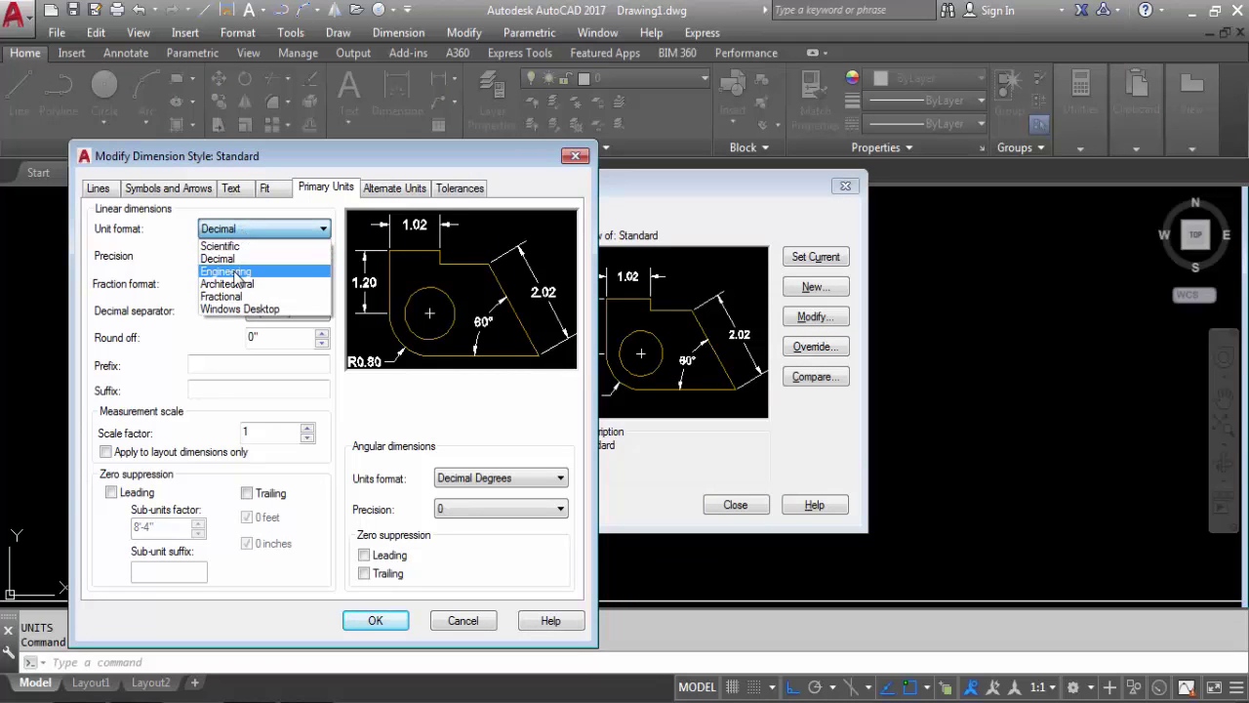
click(239, 270)
click(244, 255)
click(218, 274)
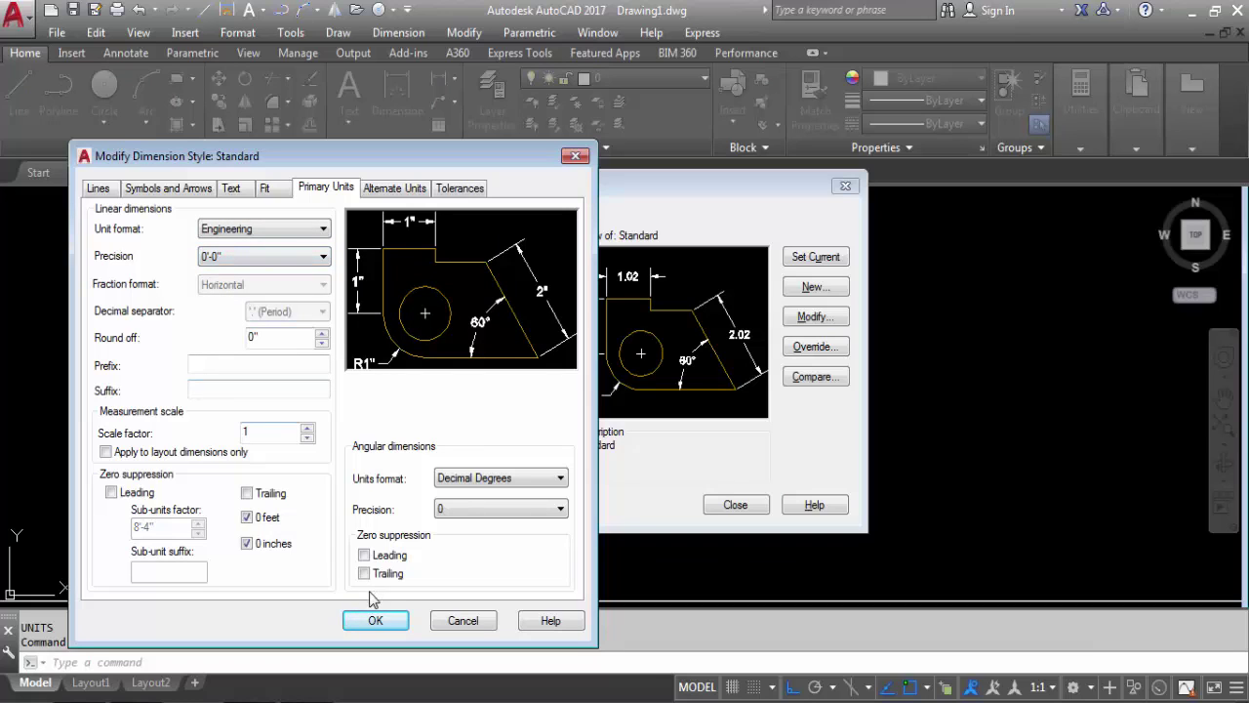
click(374, 620)
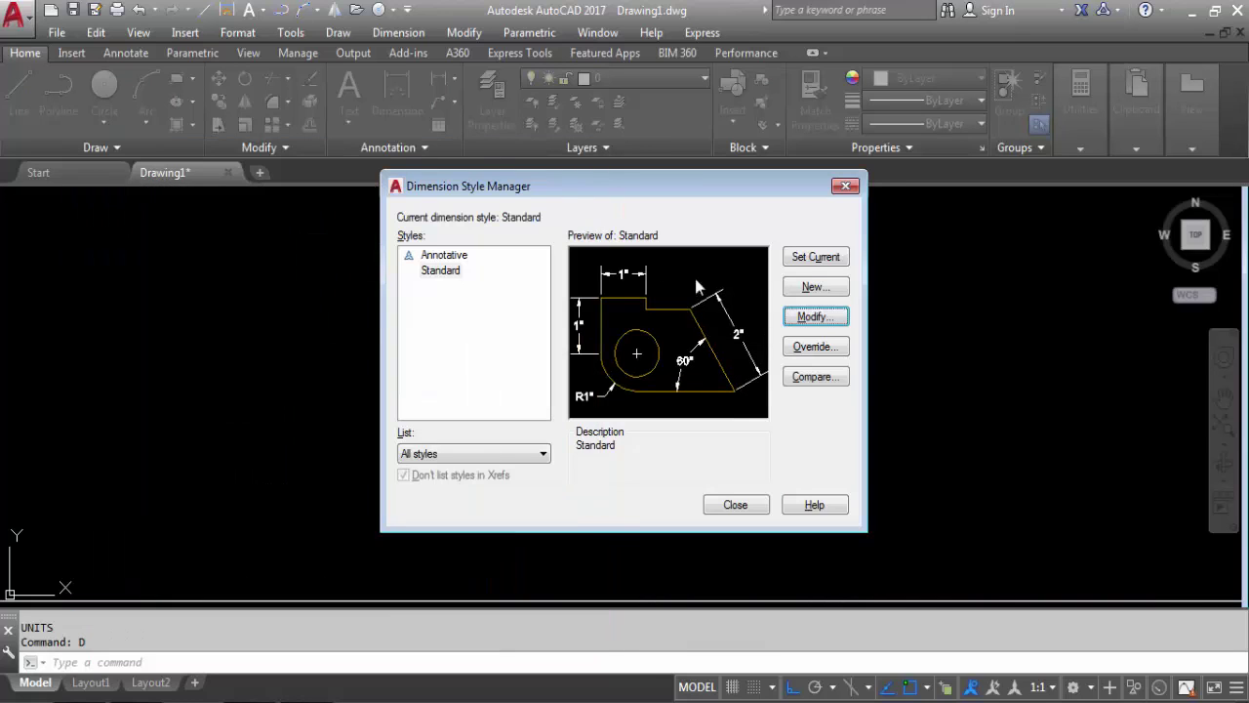
click(751, 510)
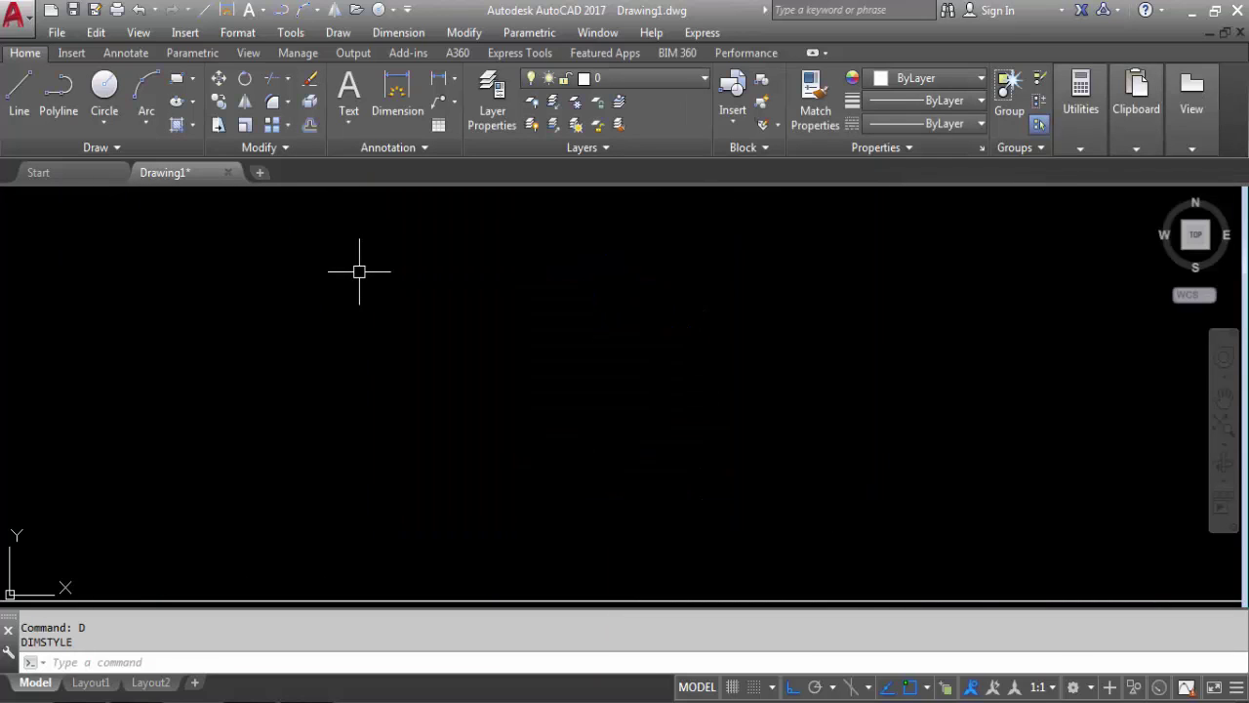
Step: Set the drawing units to Decimal length type with 0.00 precision and Millimeters as the insertion scale
text(UN)
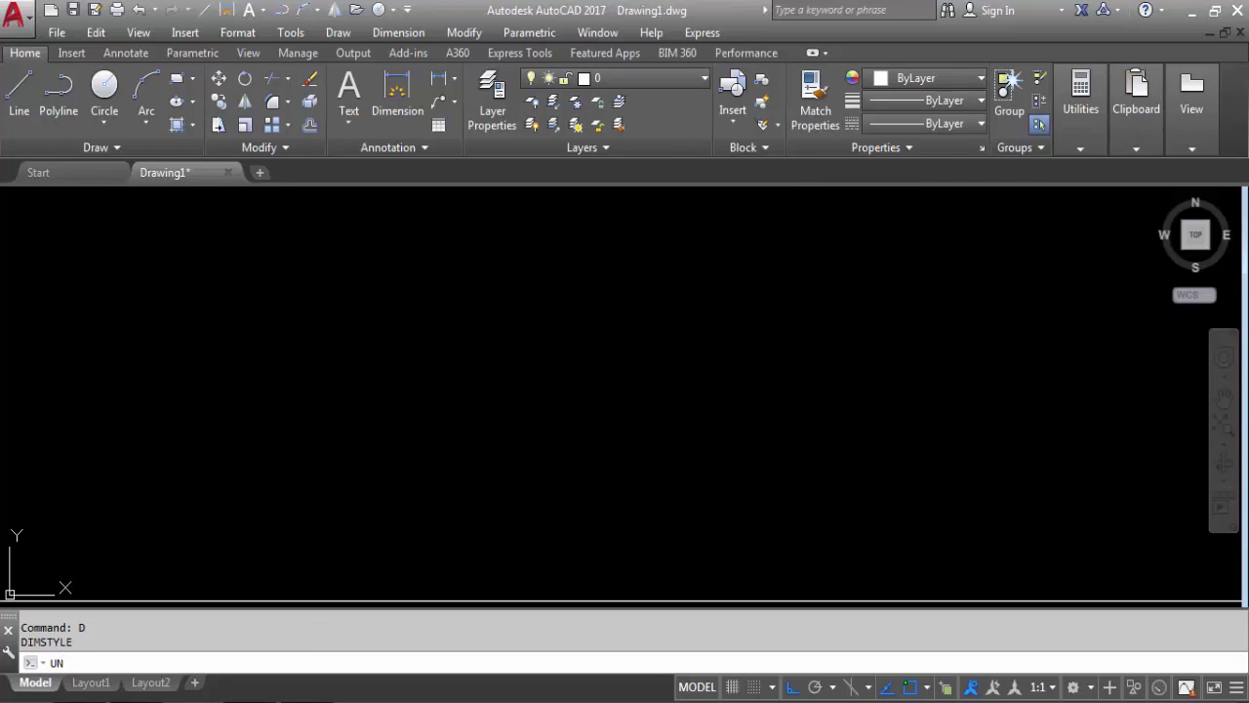
key(Return)
click(584, 226)
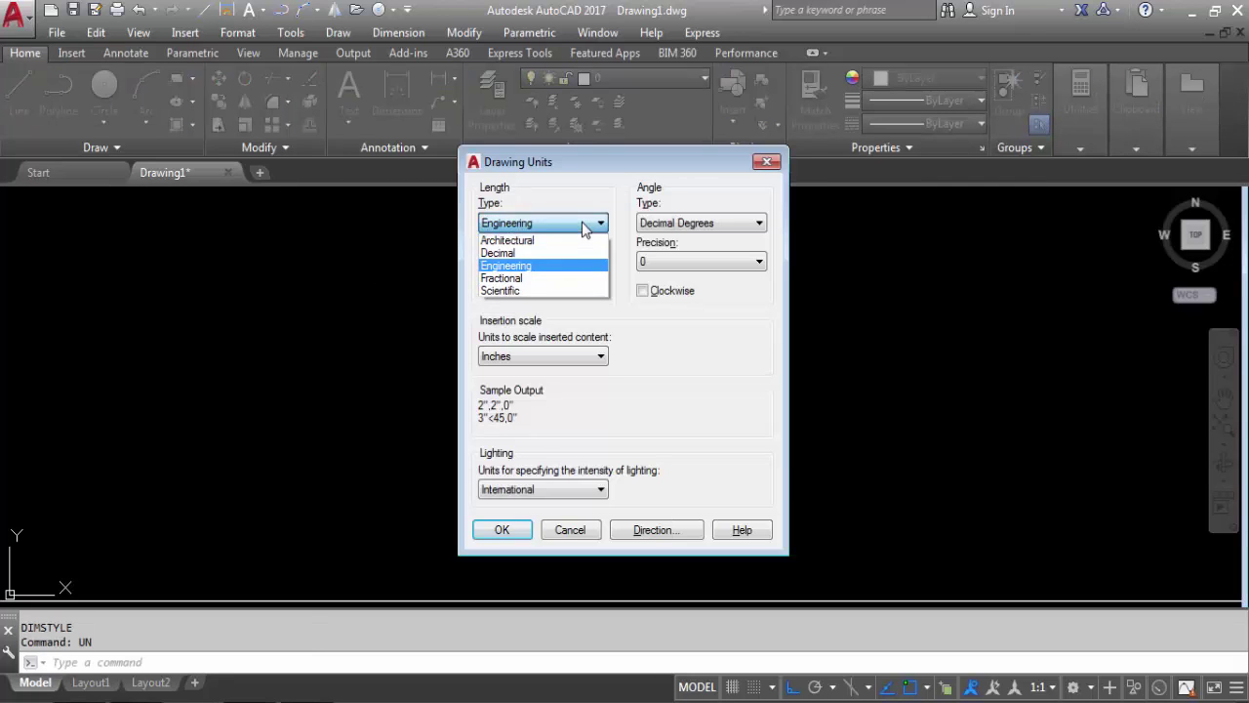
click(522, 253)
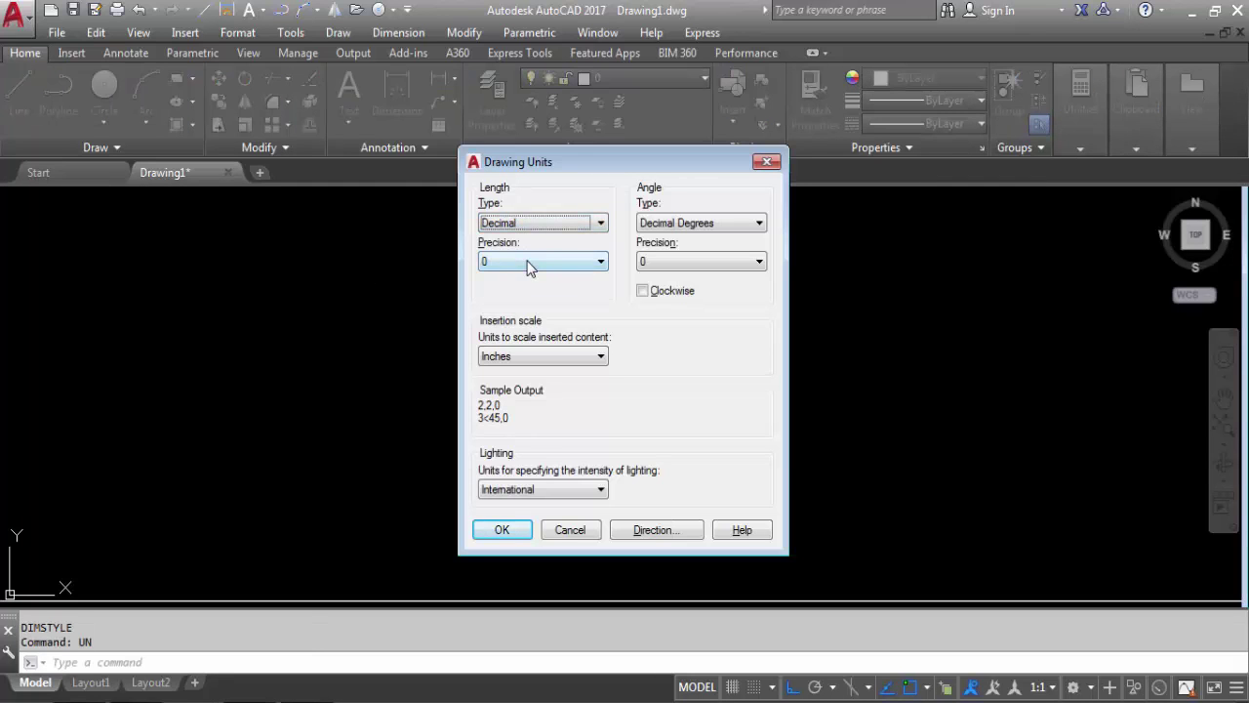
click(542, 262)
click(509, 303)
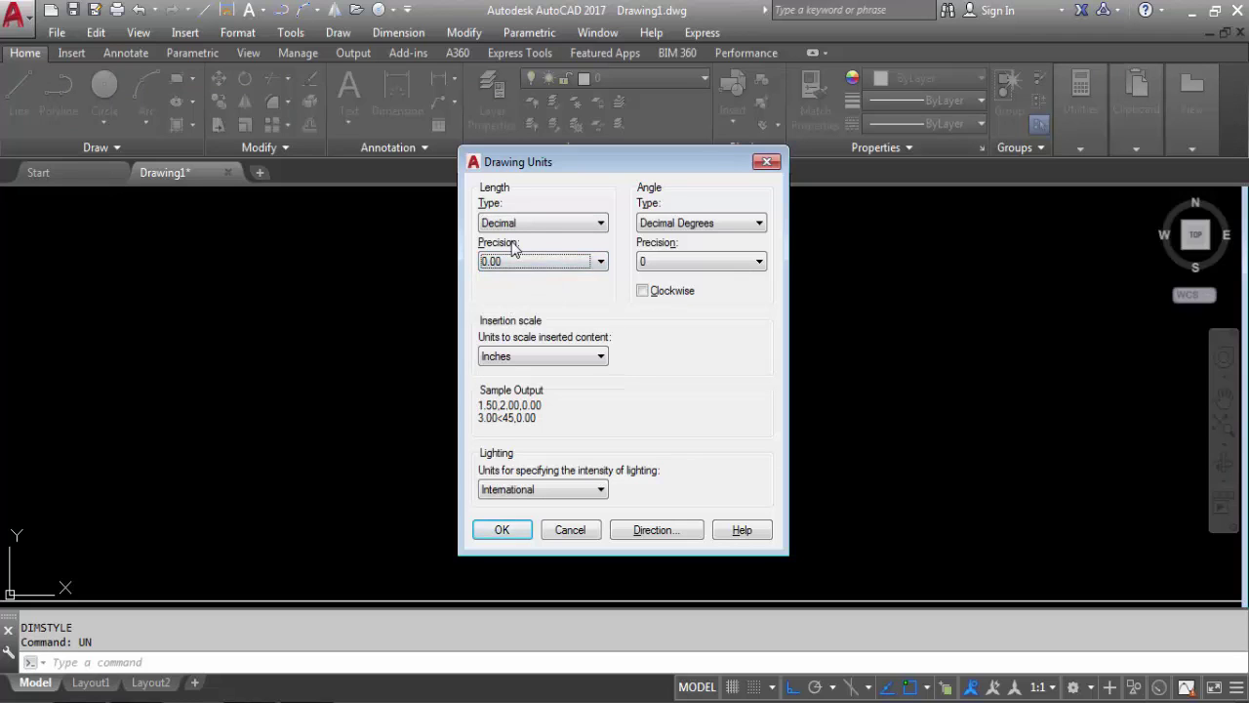
click(544, 357)
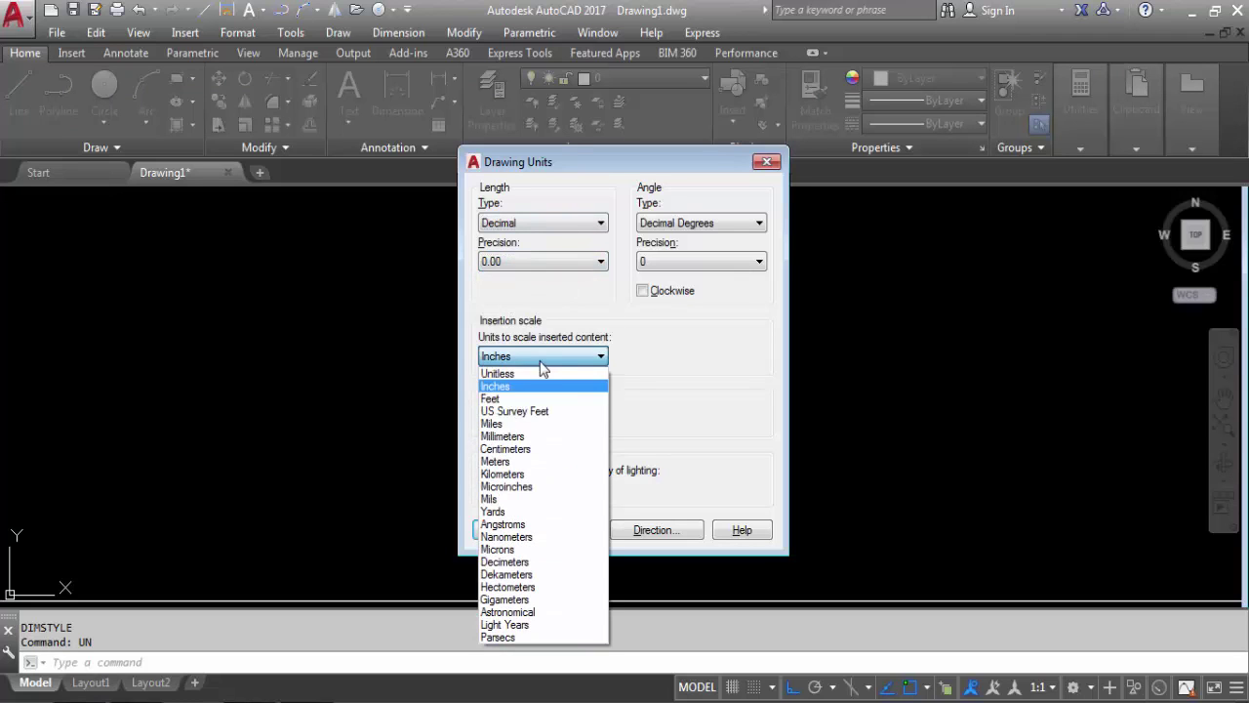
click(531, 435)
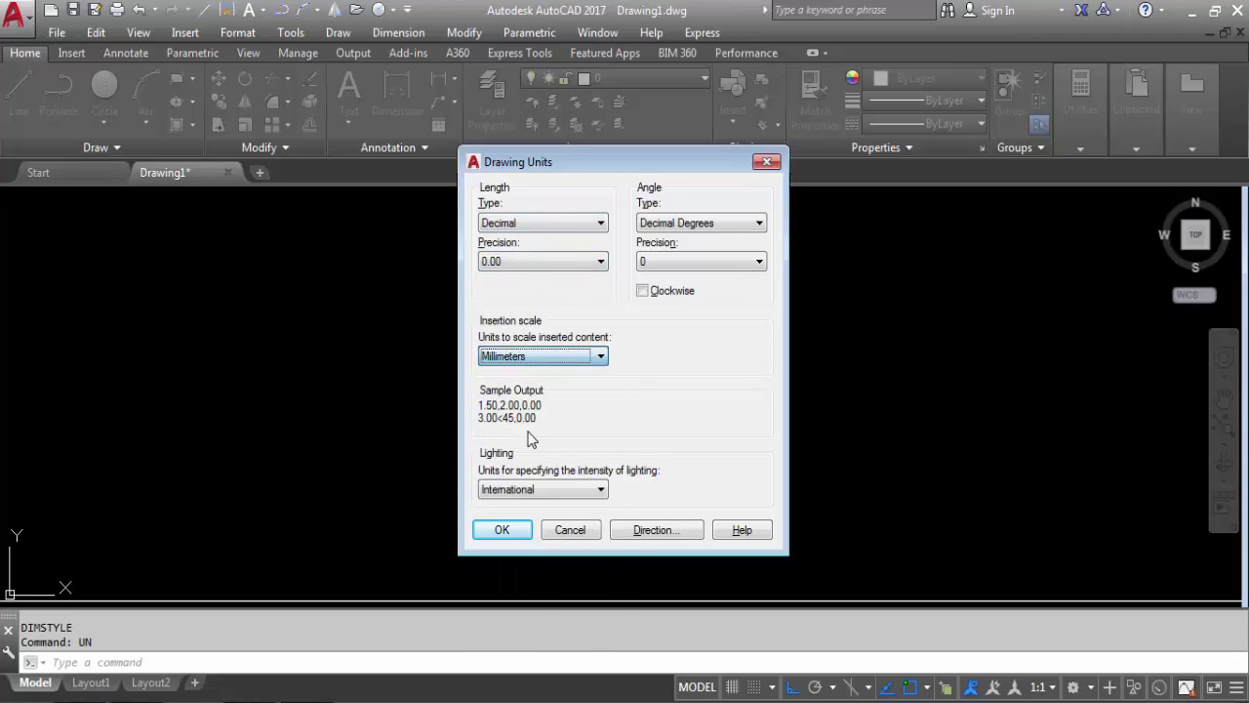
click(501, 531)
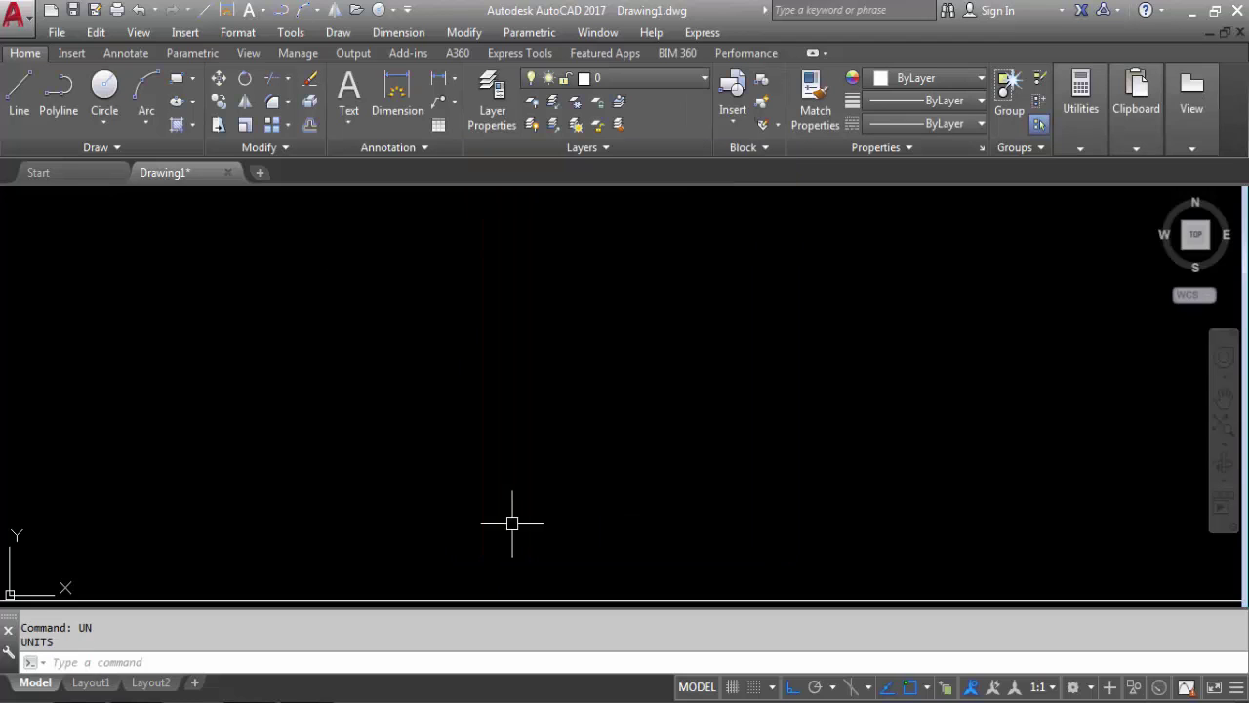
Step: Set the Standard dimension style's linear primary units to Decimal with 0.00 precision and make the style current
text(D)
key(Return)
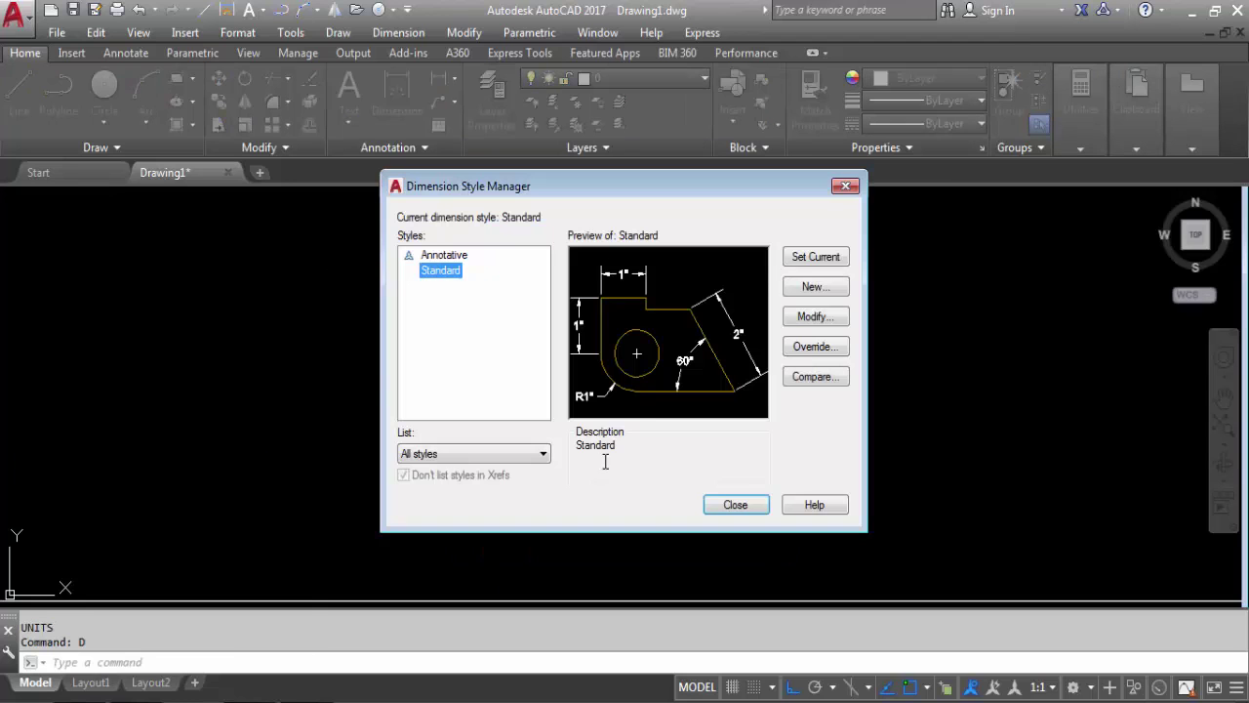
click(806, 324)
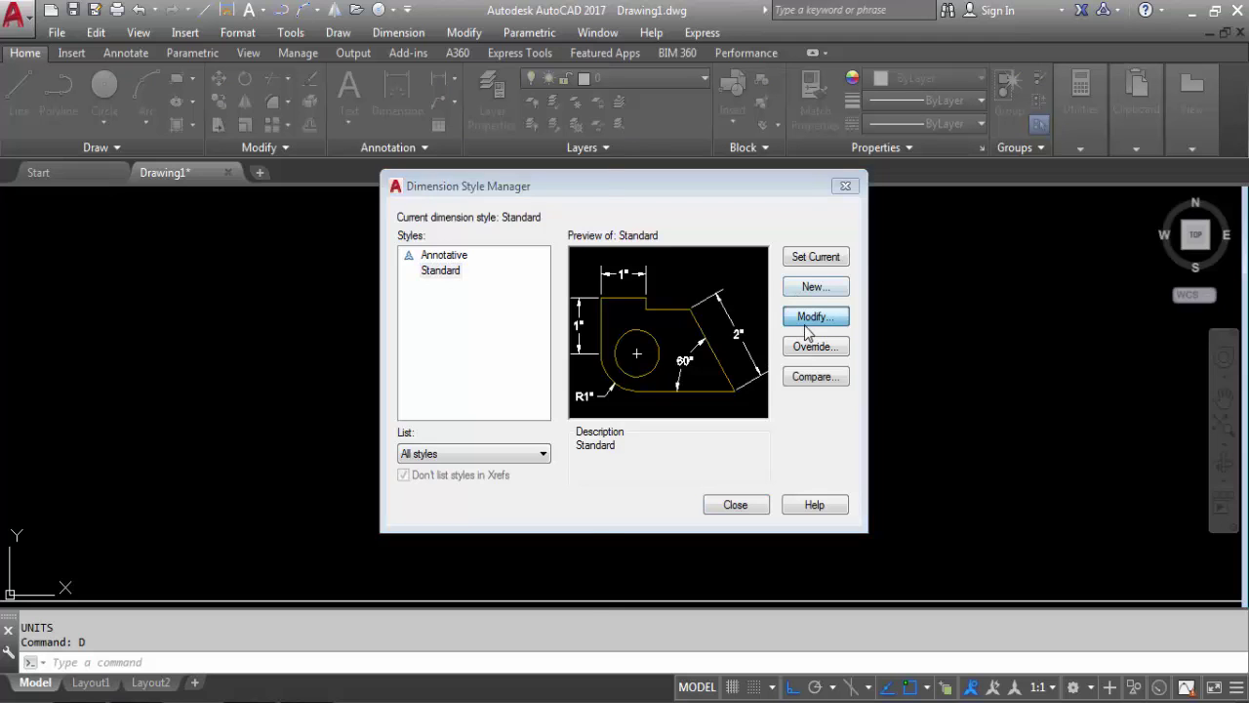
click(290, 230)
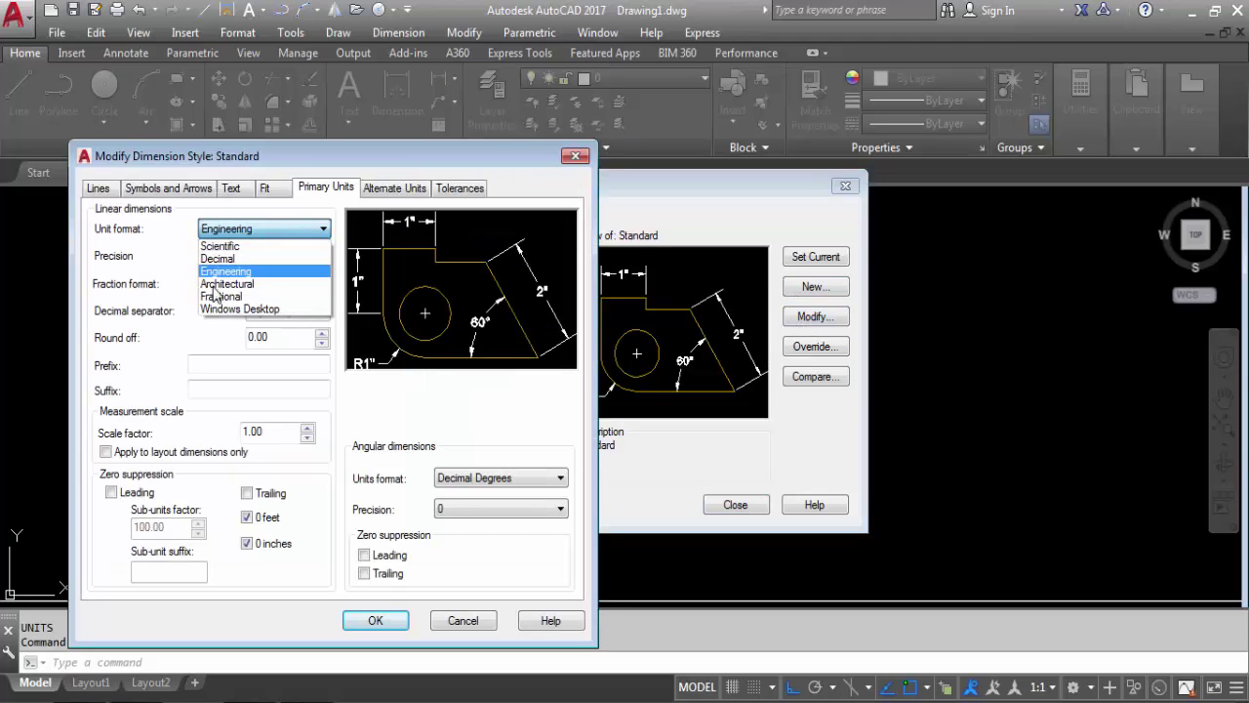
click(219, 259)
click(252, 257)
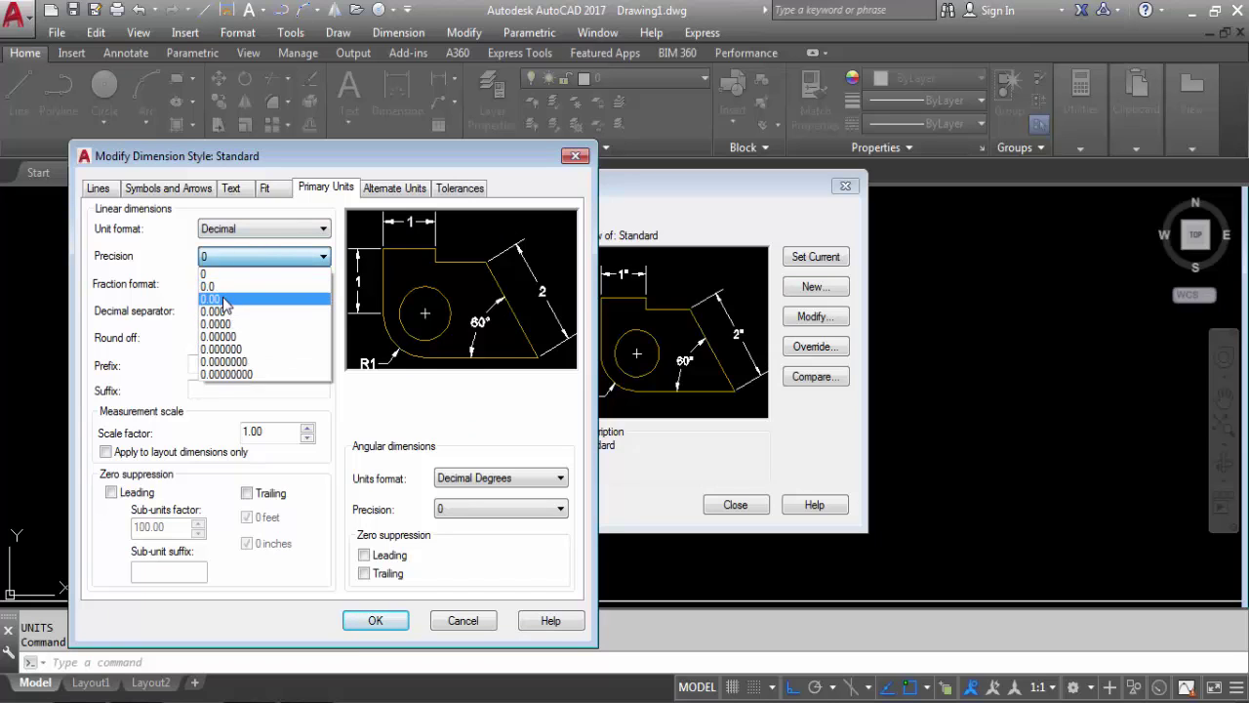
click(223, 299)
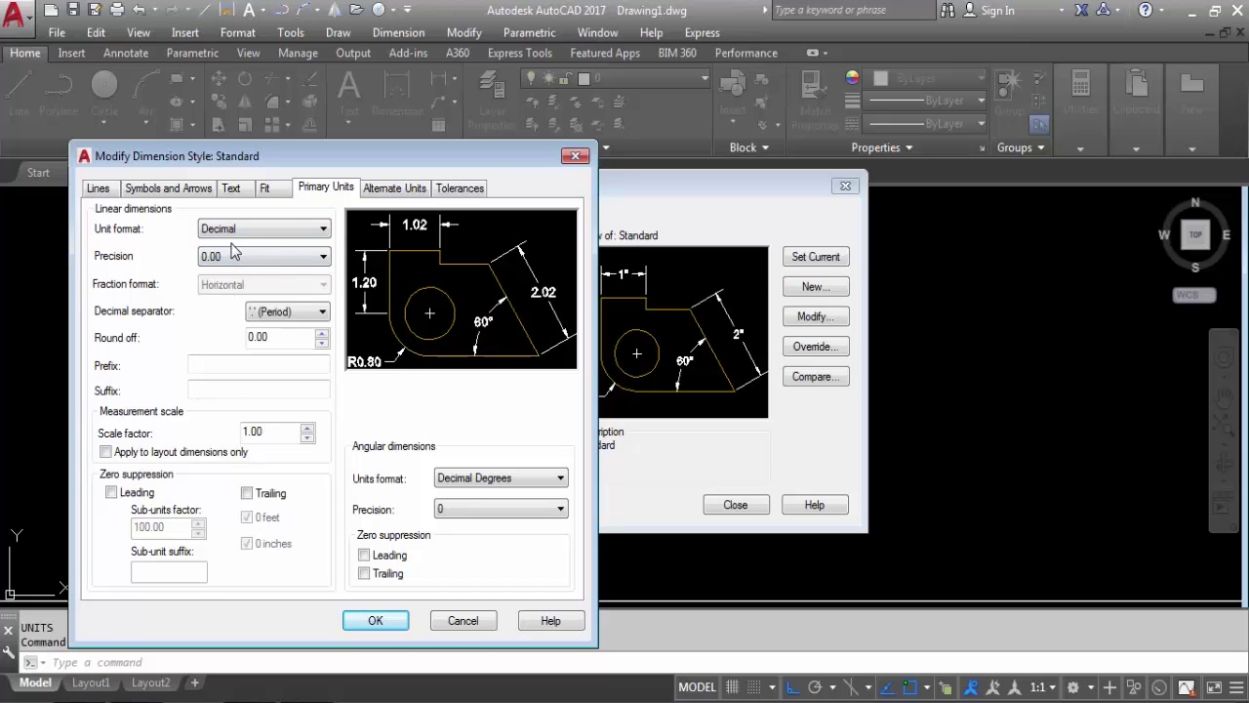
click(375, 622)
click(816, 258)
click(735, 506)
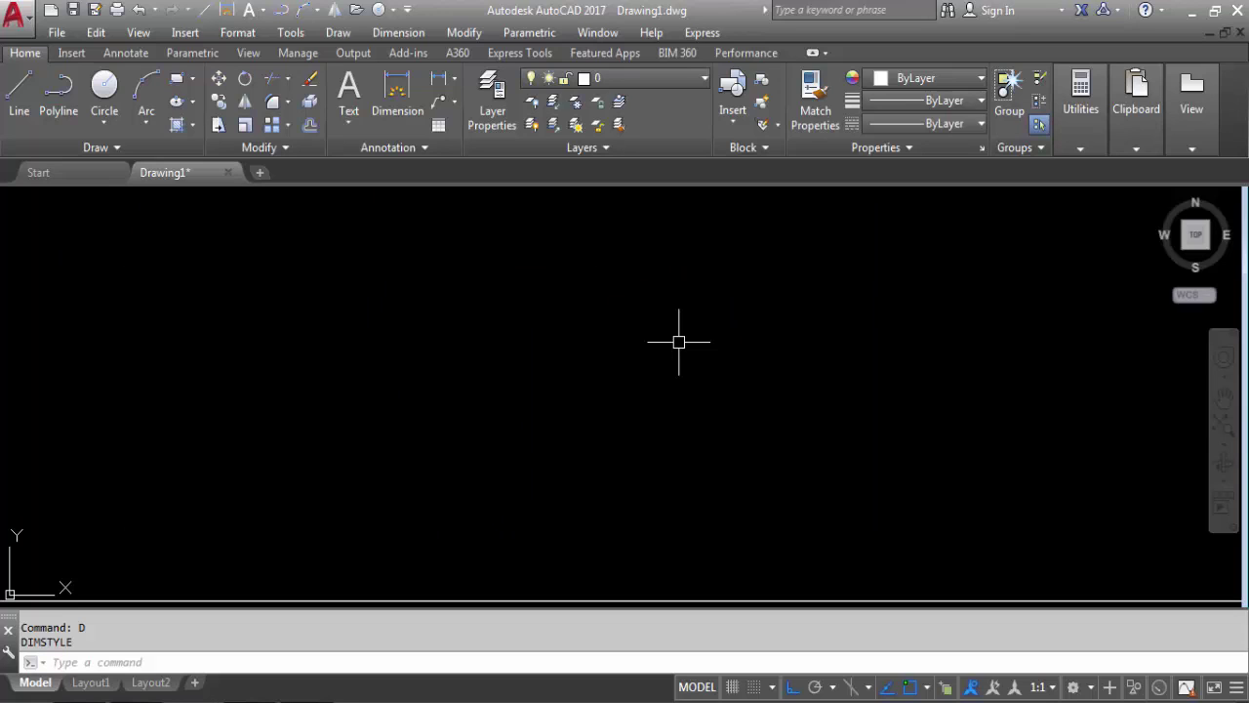
Step: Draw a rectangle about 9.6 mm wide and 6.3 mm high in the empty drawing area
text(REC)
key(Return)
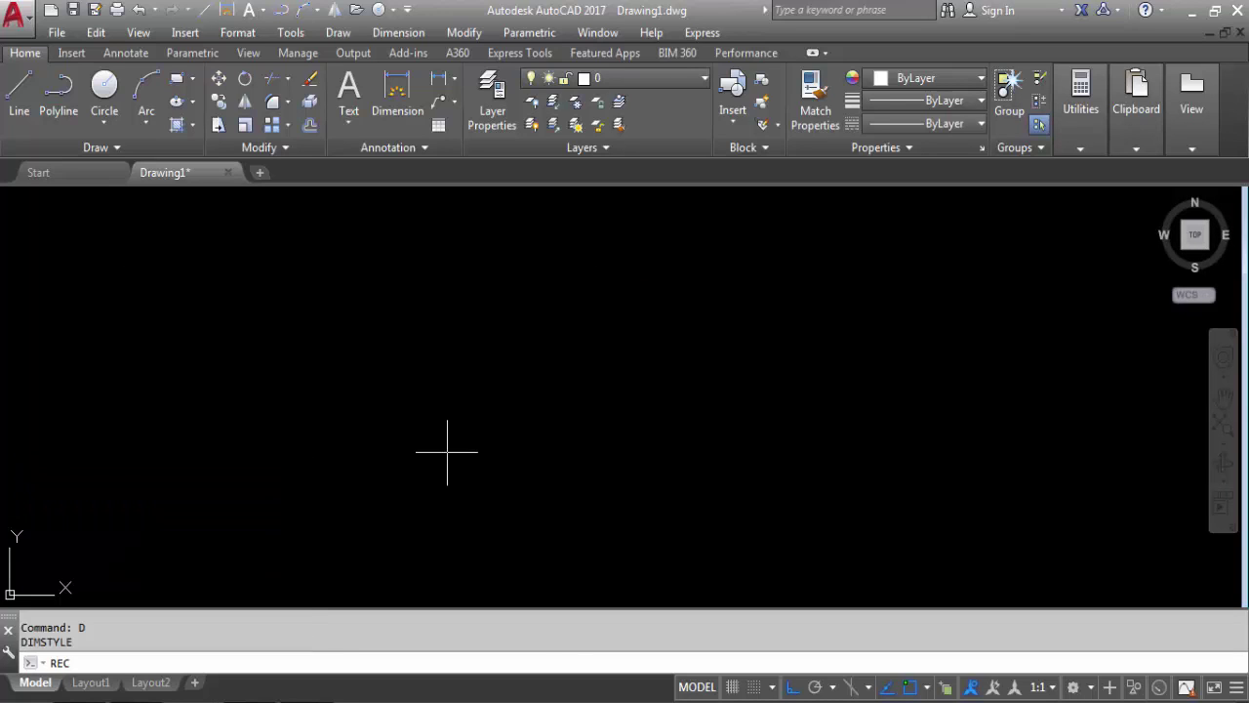
click(542, 333)
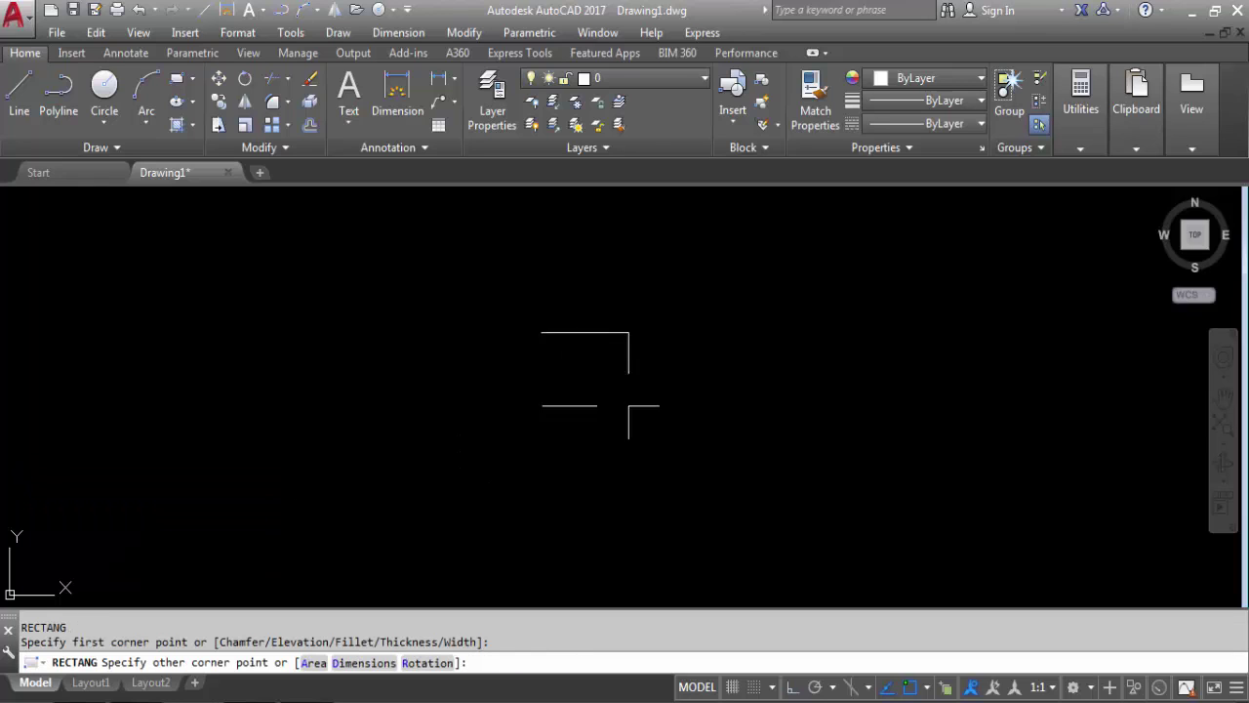
click(770, 490)
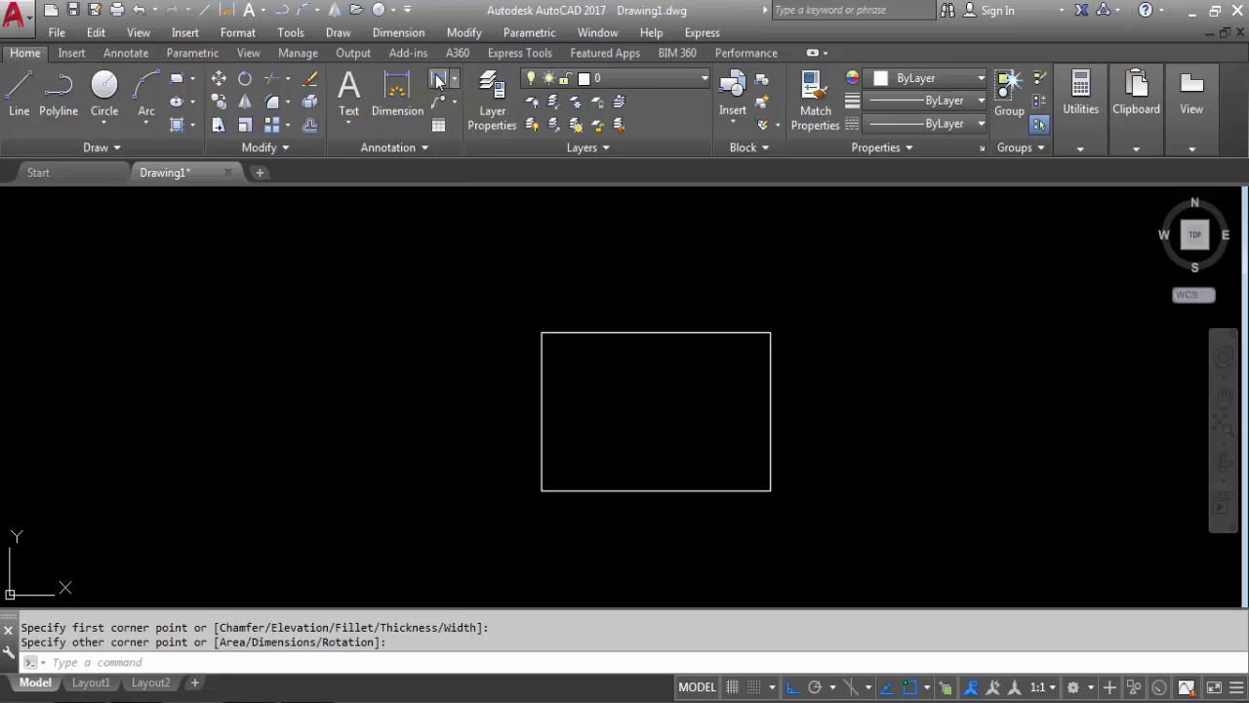
Step: Add linear dimensions to the rectangle's top edge and left edge, placing them outside the shape
click(438, 82)
key(Return)
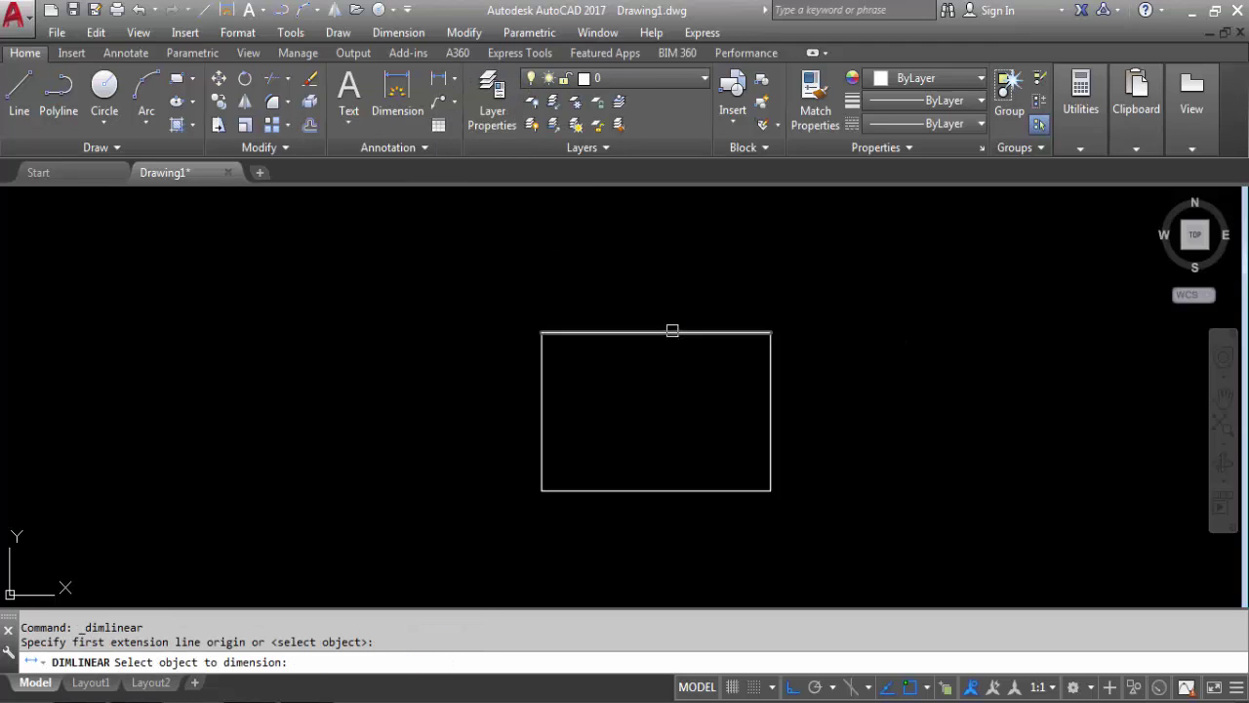
click(674, 333)
click(673, 304)
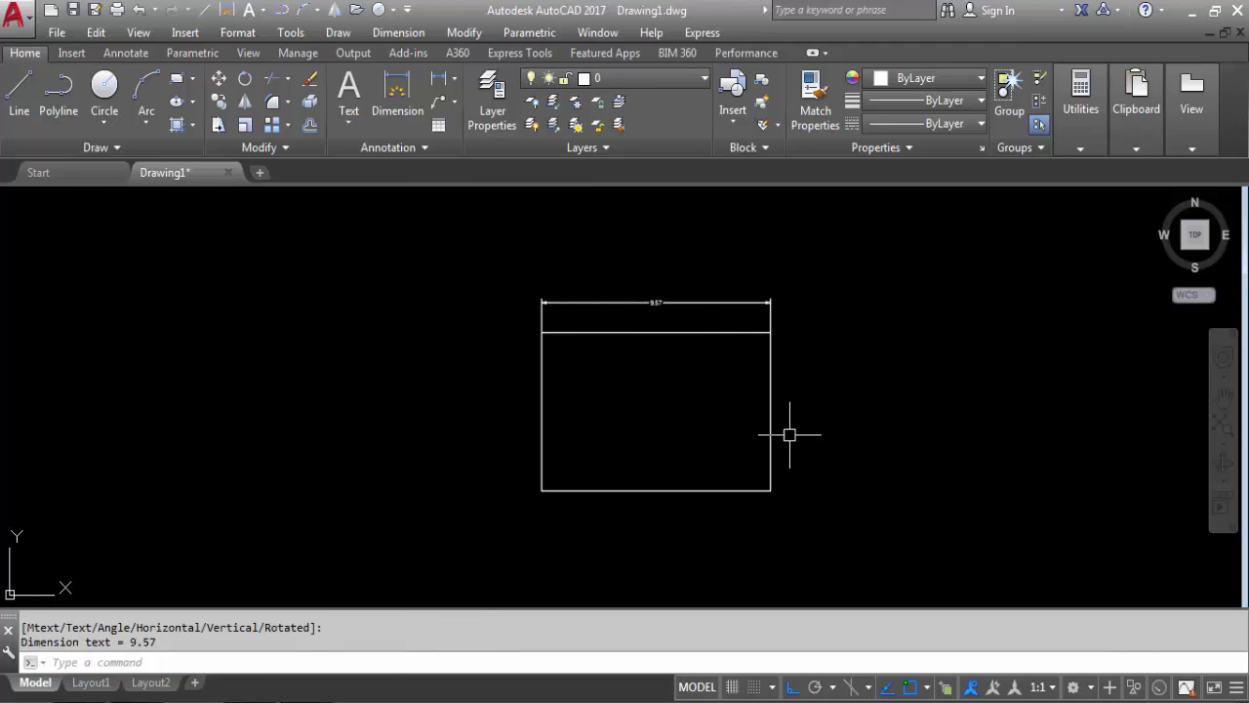
key(Return)
key(Return)
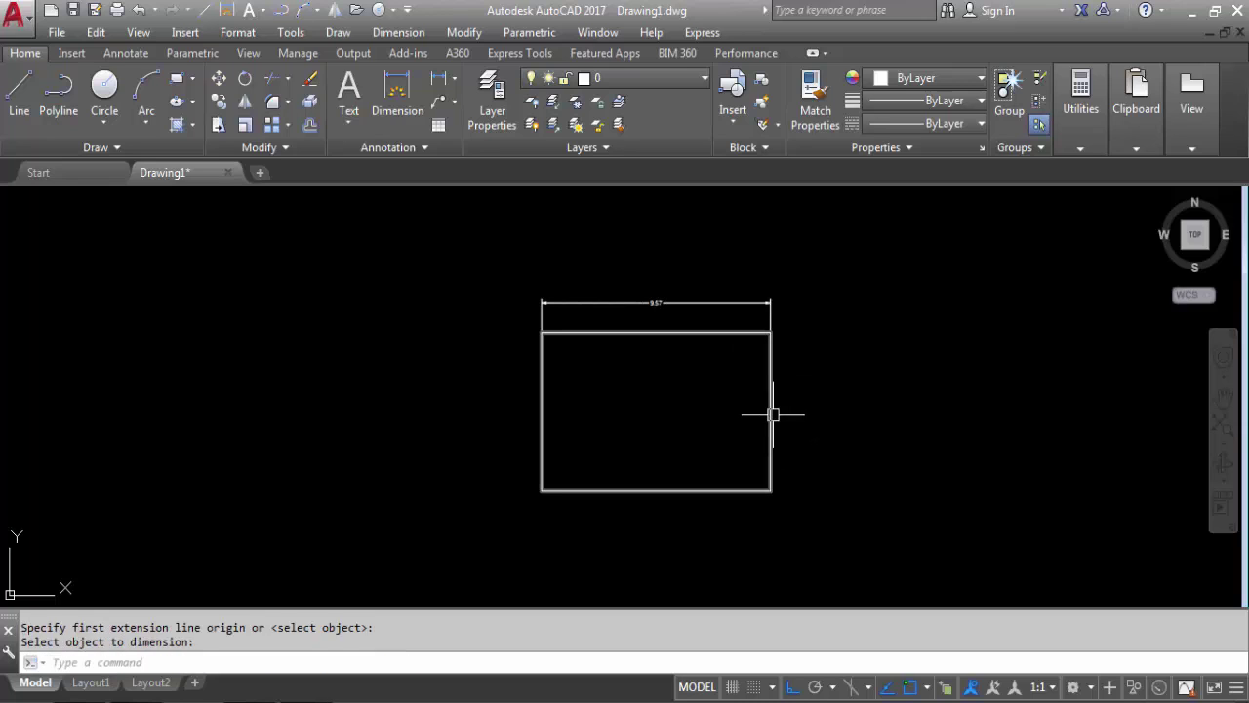
click(542, 395)
click(507, 397)
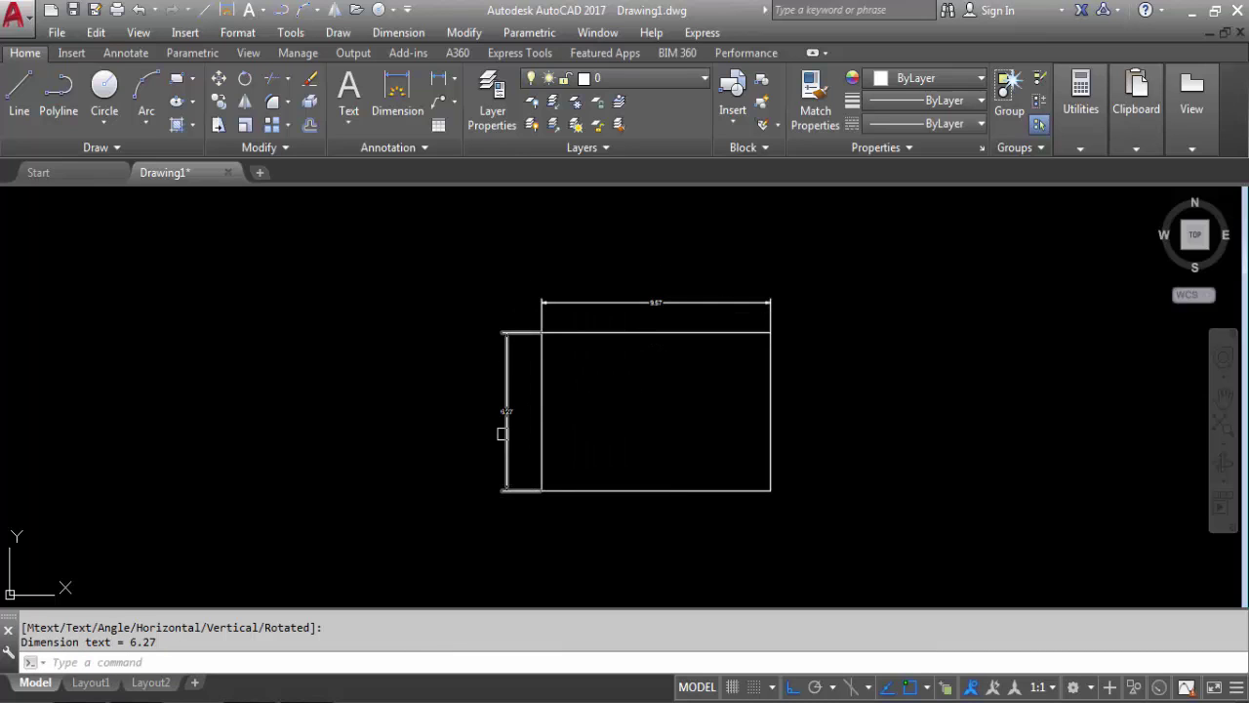
scroll(673, 317, up, 5)
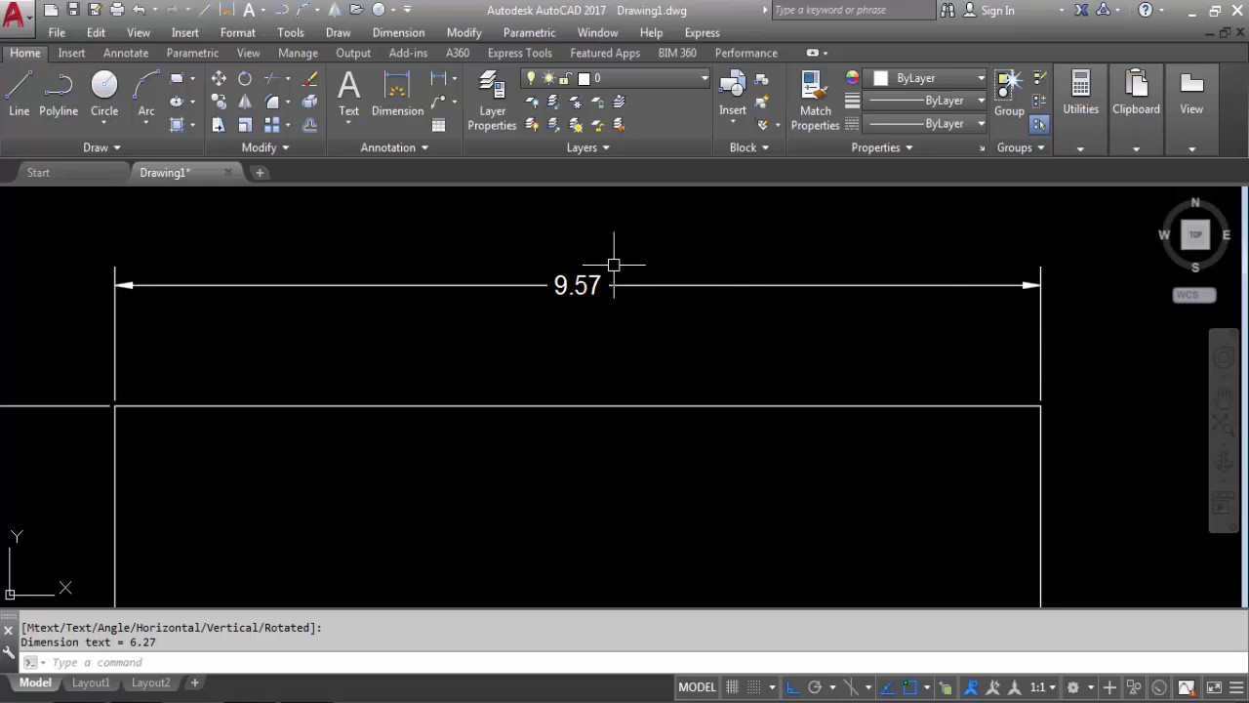
Step: Set the Standard dimension style's text height to 0.5, make the style current, and check the rectangle's dimensions
scroll(613, 270, down, 5)
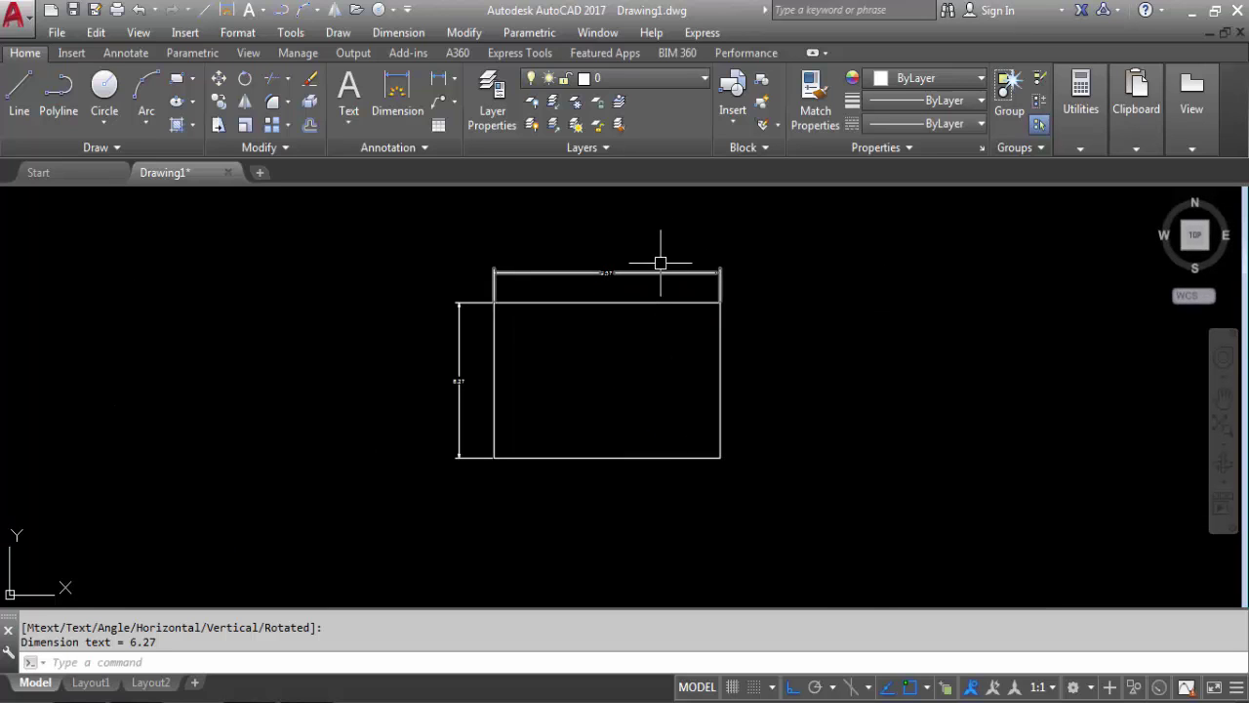
middle_drag(650, 364, 657, 407)
text(D)
key(Return)
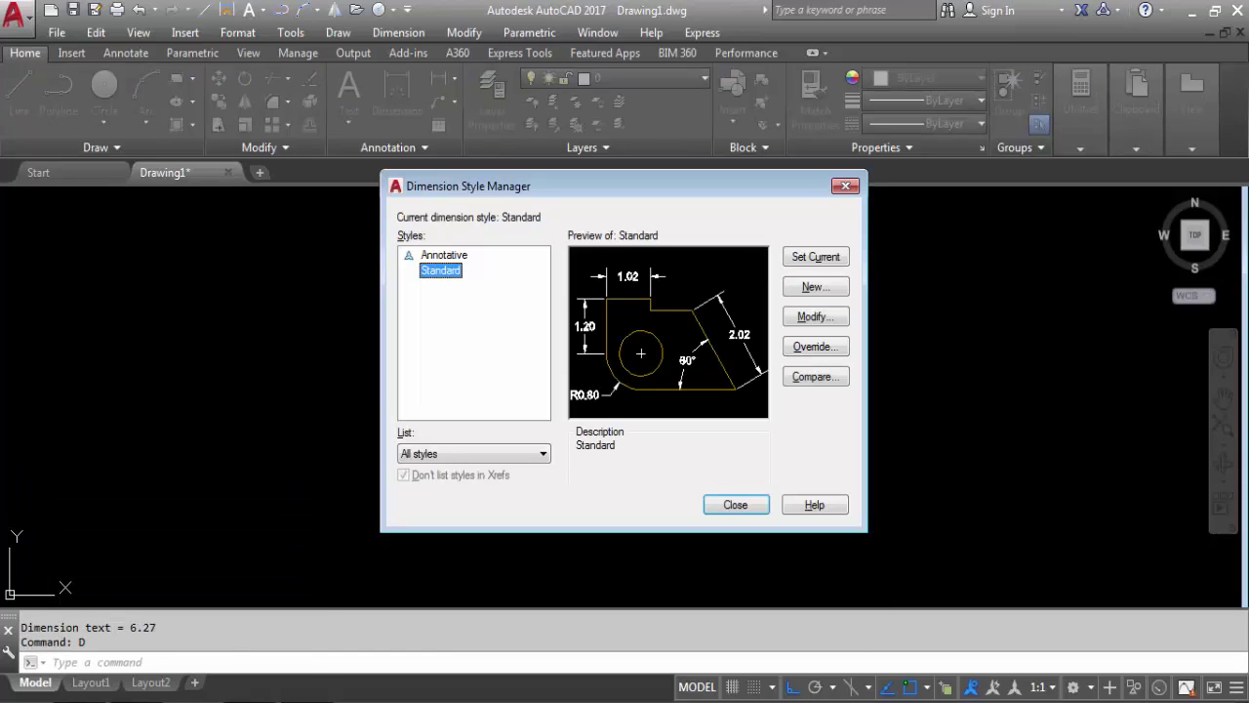
click(821, 322)
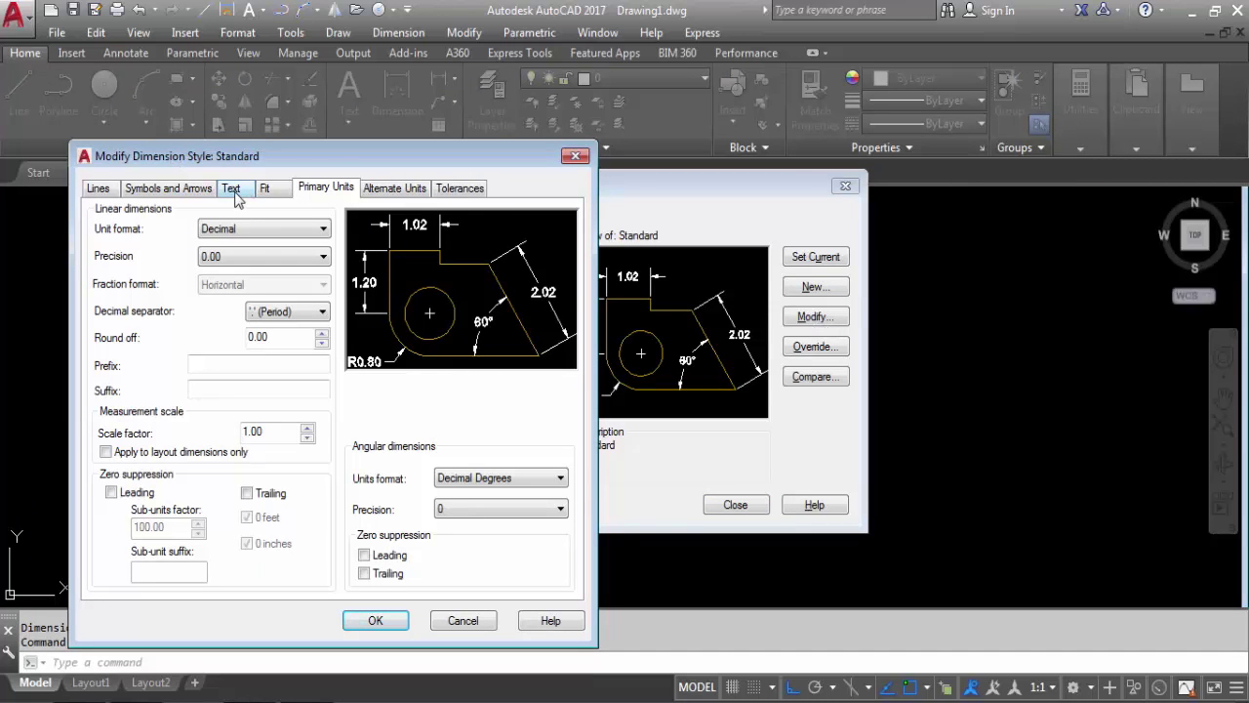
click(232, 191)
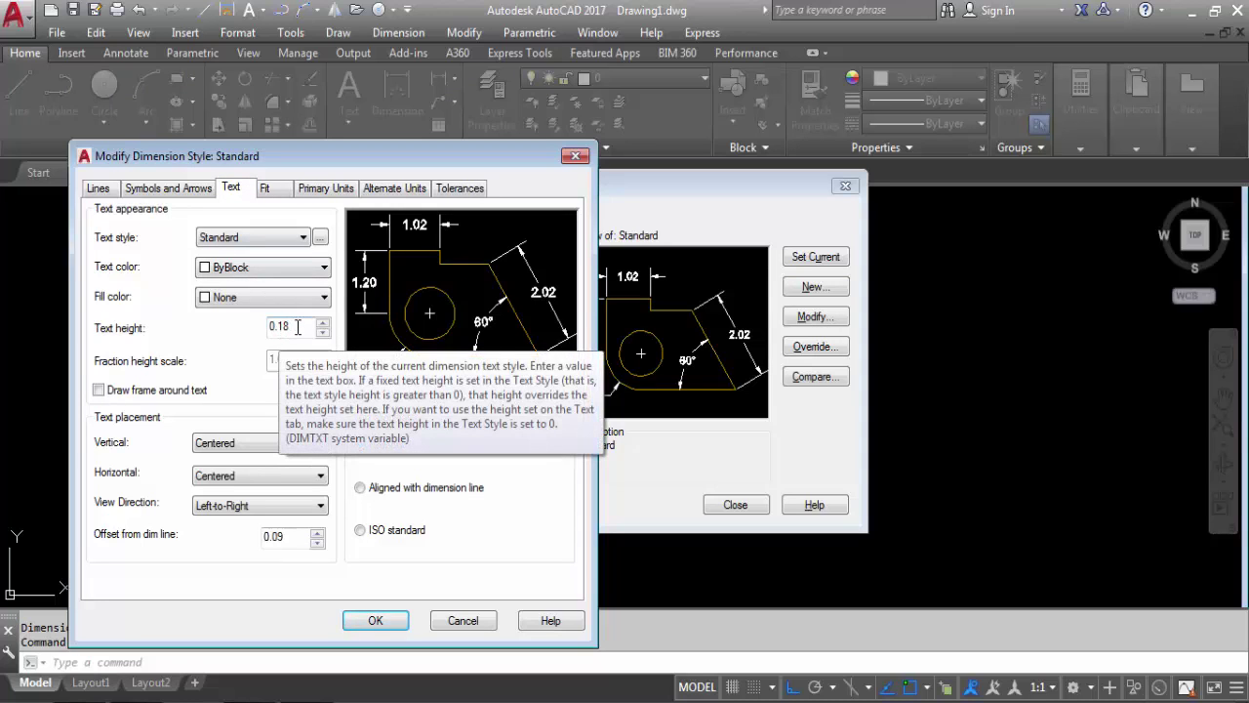
drag(297, 326, 257, 326)
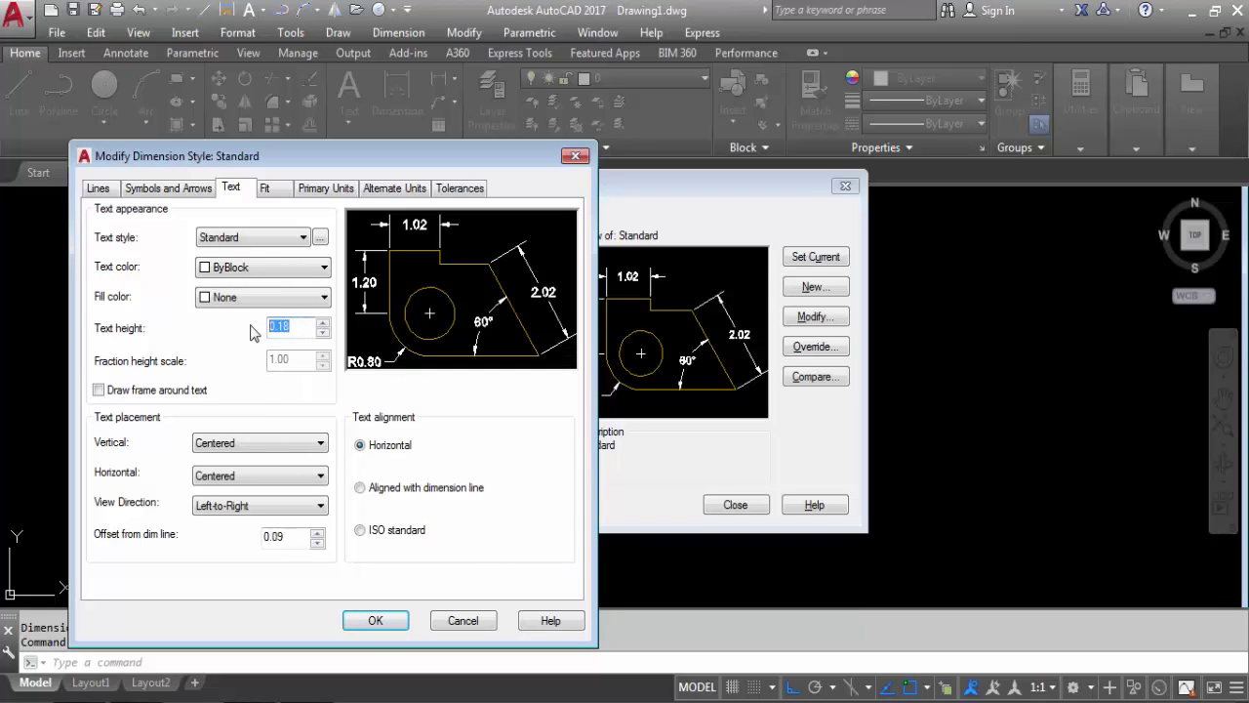
click(288, 329)
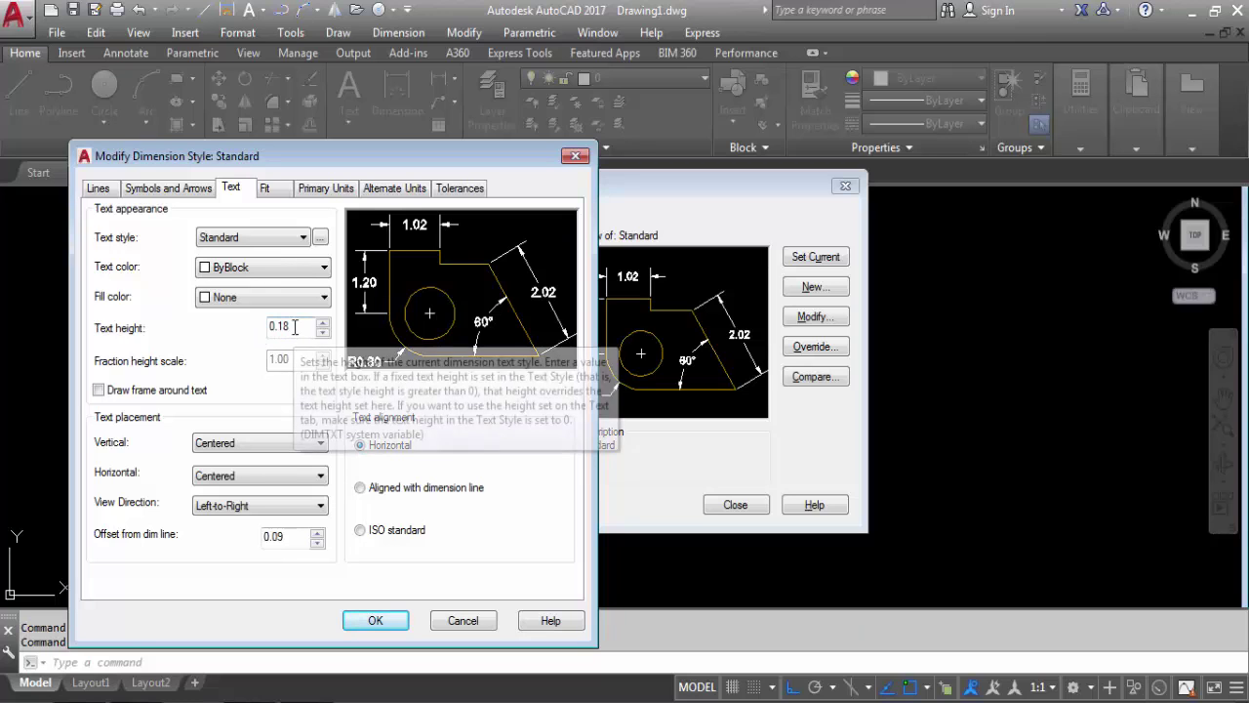
drag(294, 327, 258, 327)
text(0)
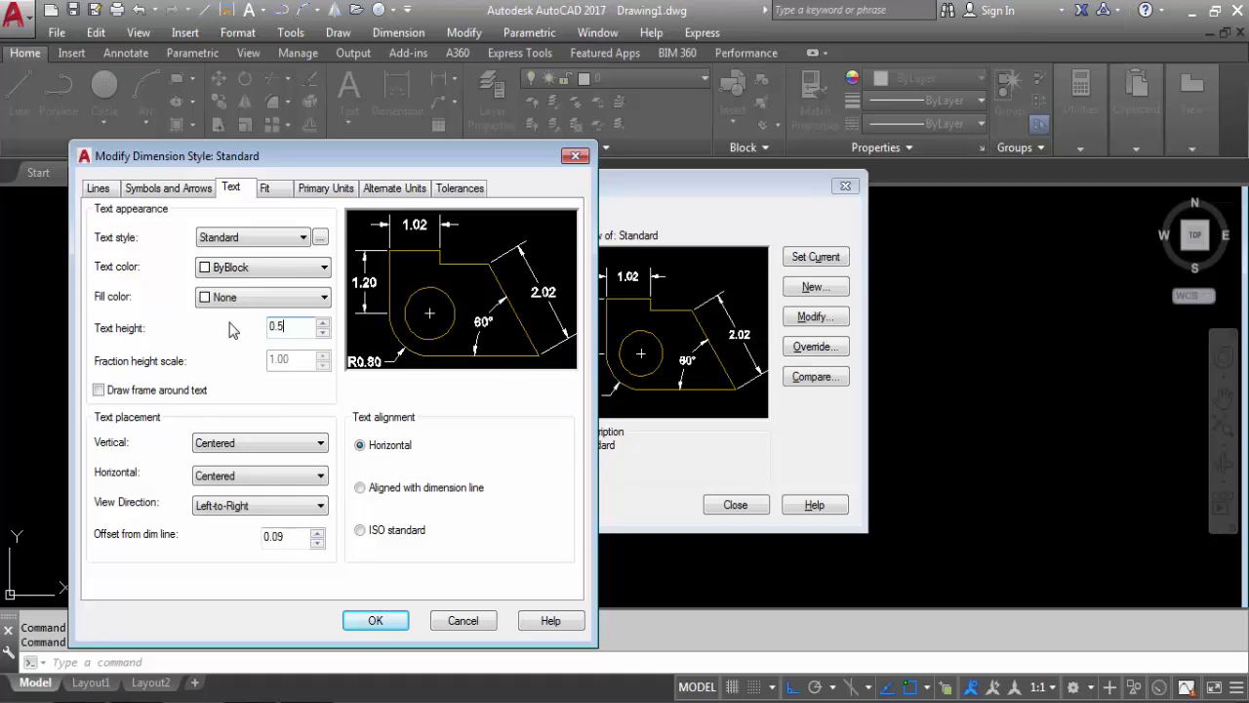
click(375, 621)
click(812, 262)
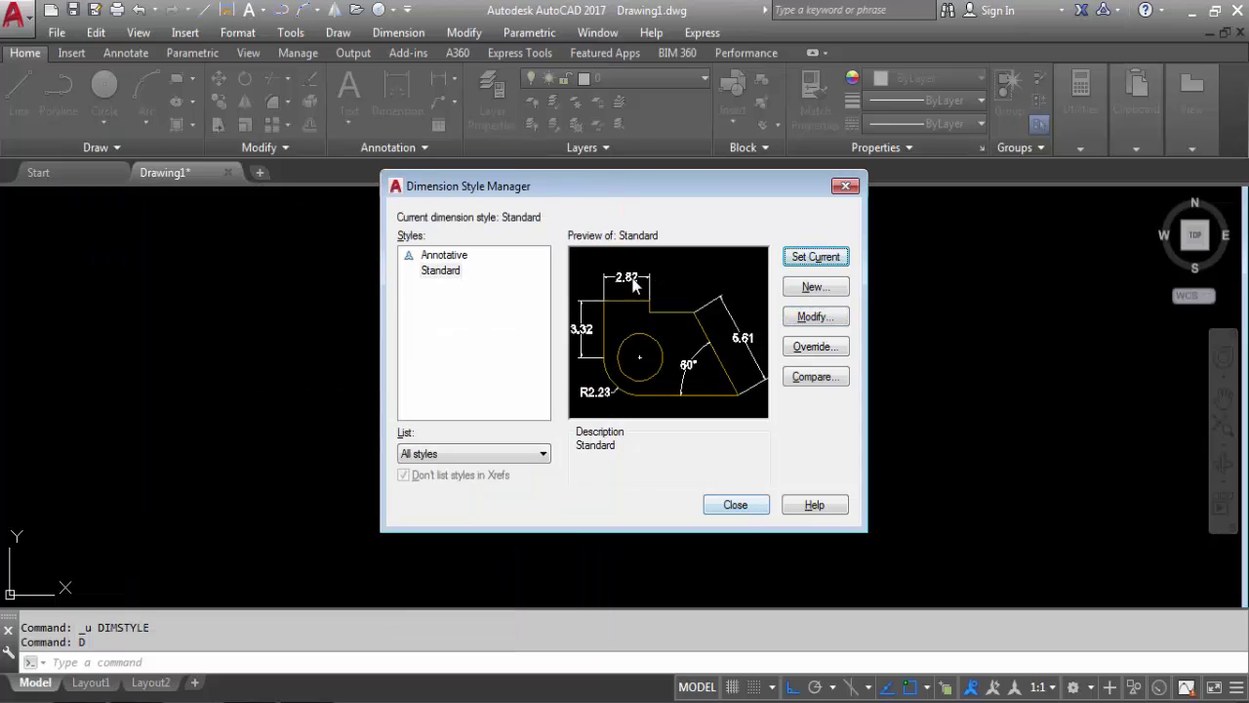
click(736, 505)
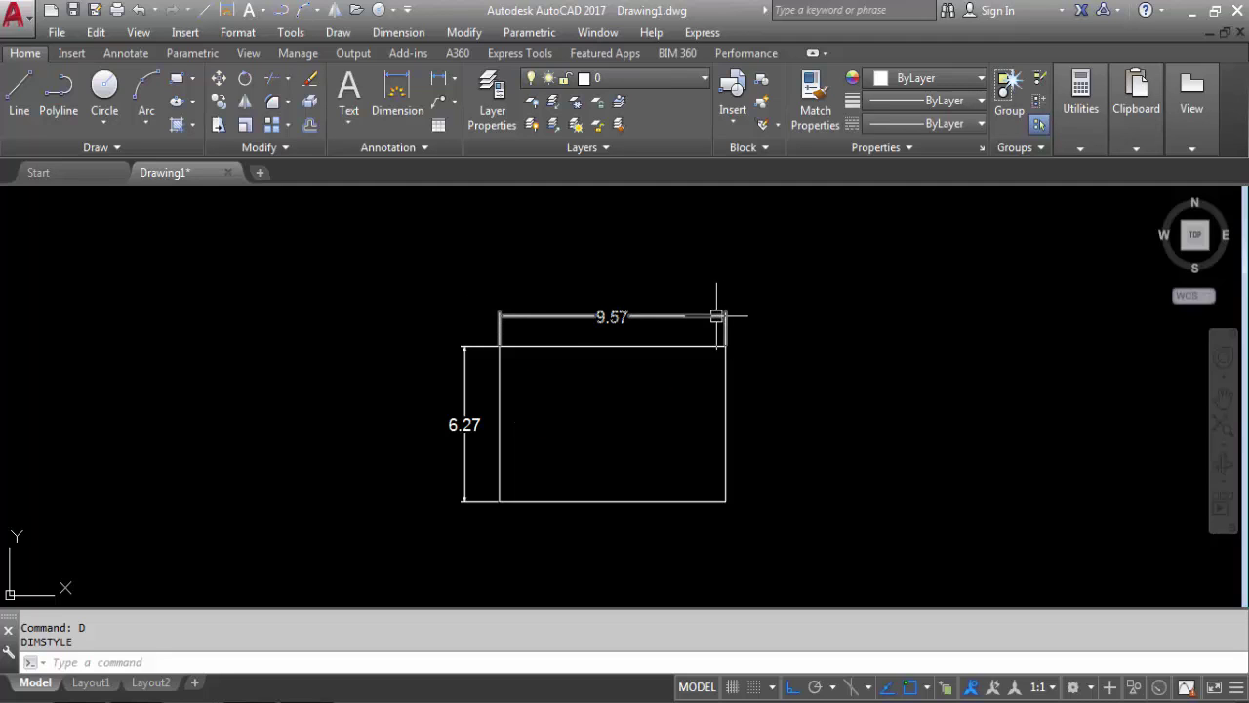
scroll(486, 329, up, 4)
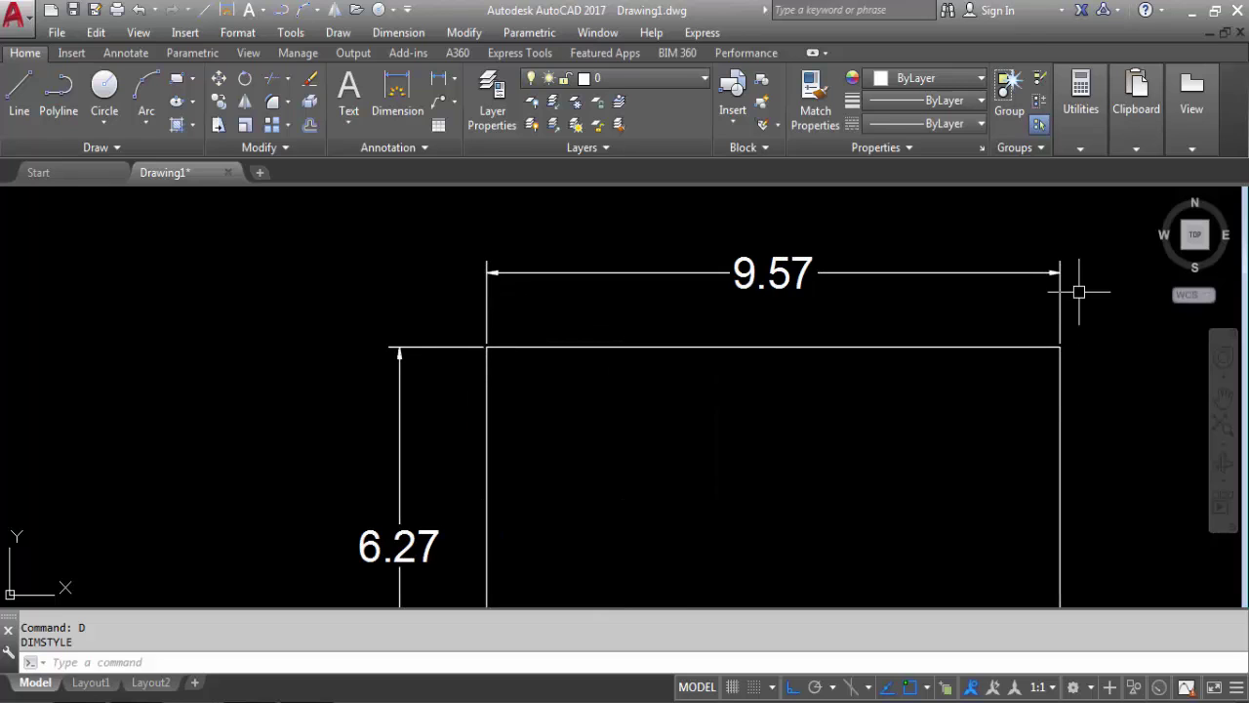
scroll(488, 268, down, 2)
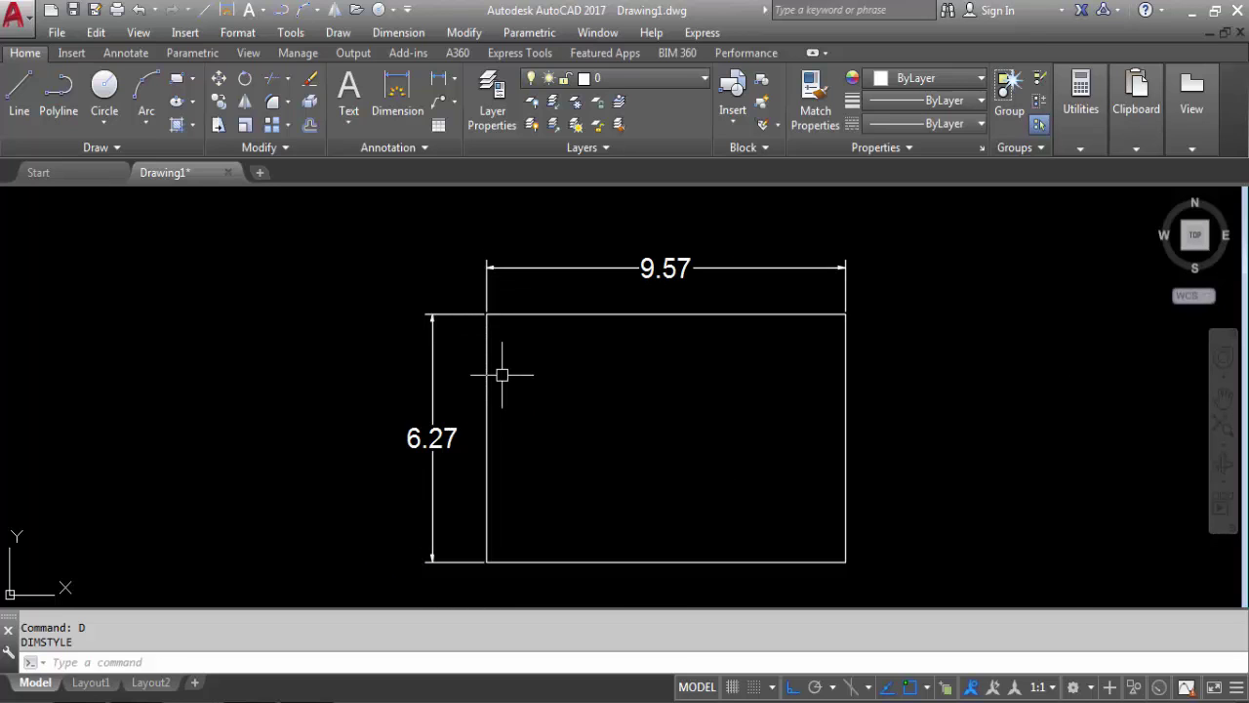
Step: Set the Standard dimension style's text height to 0.8
text(D)
key(Return)
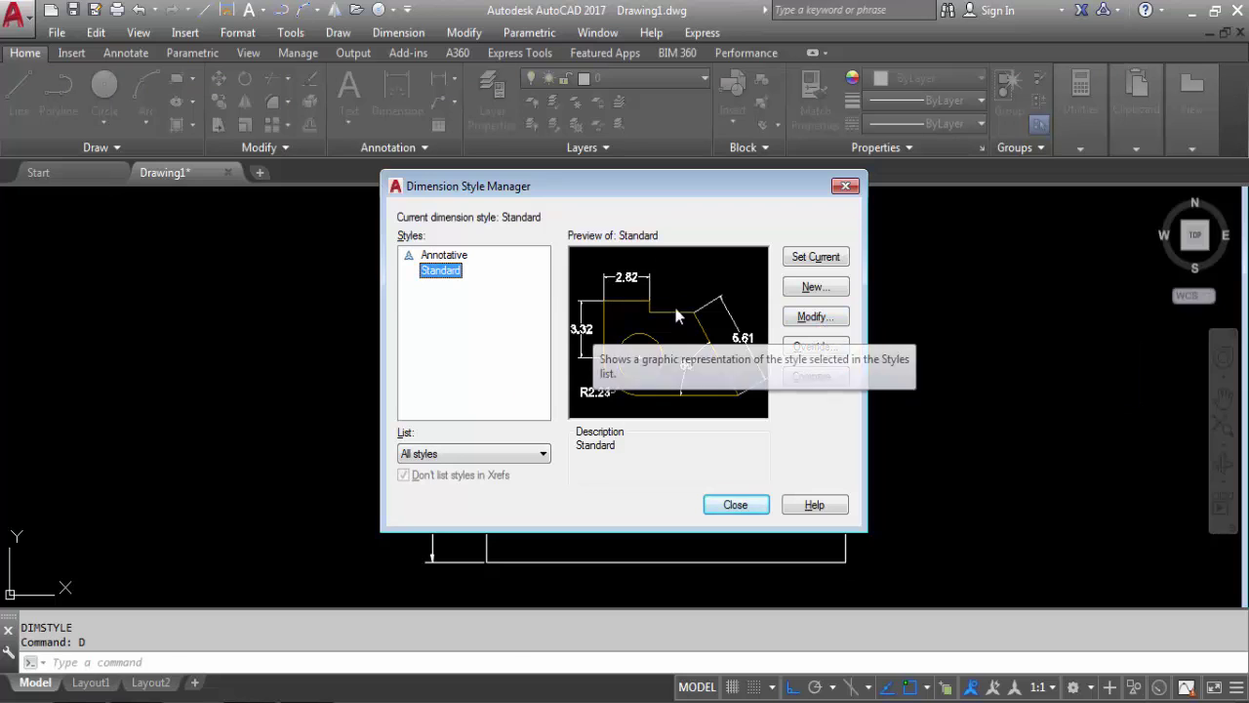
click(815, 321)
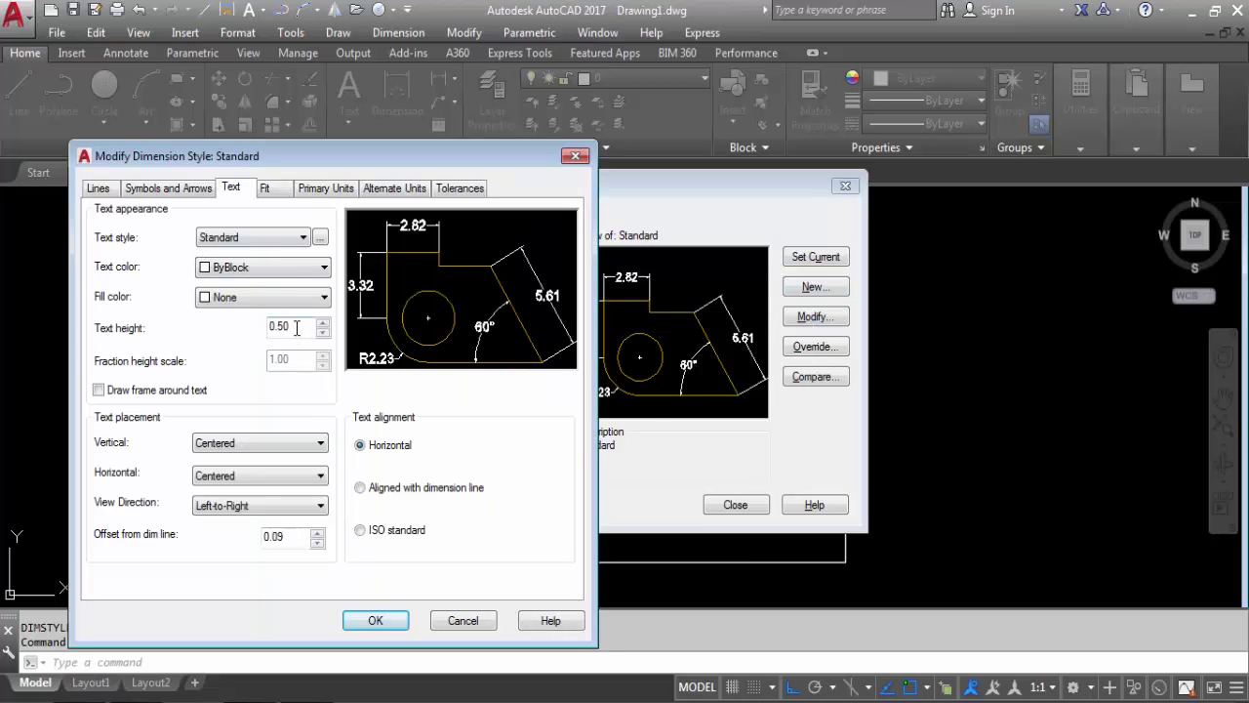
drag(361, 155, 316, 155)
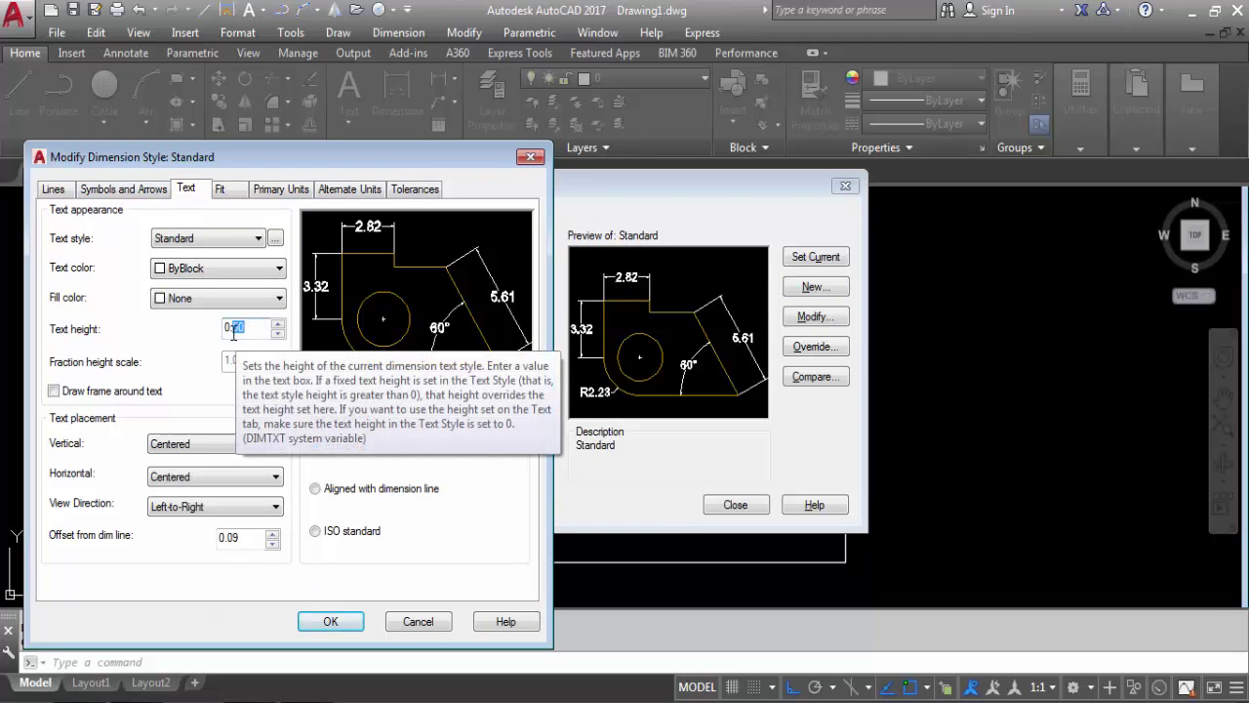
text(8)
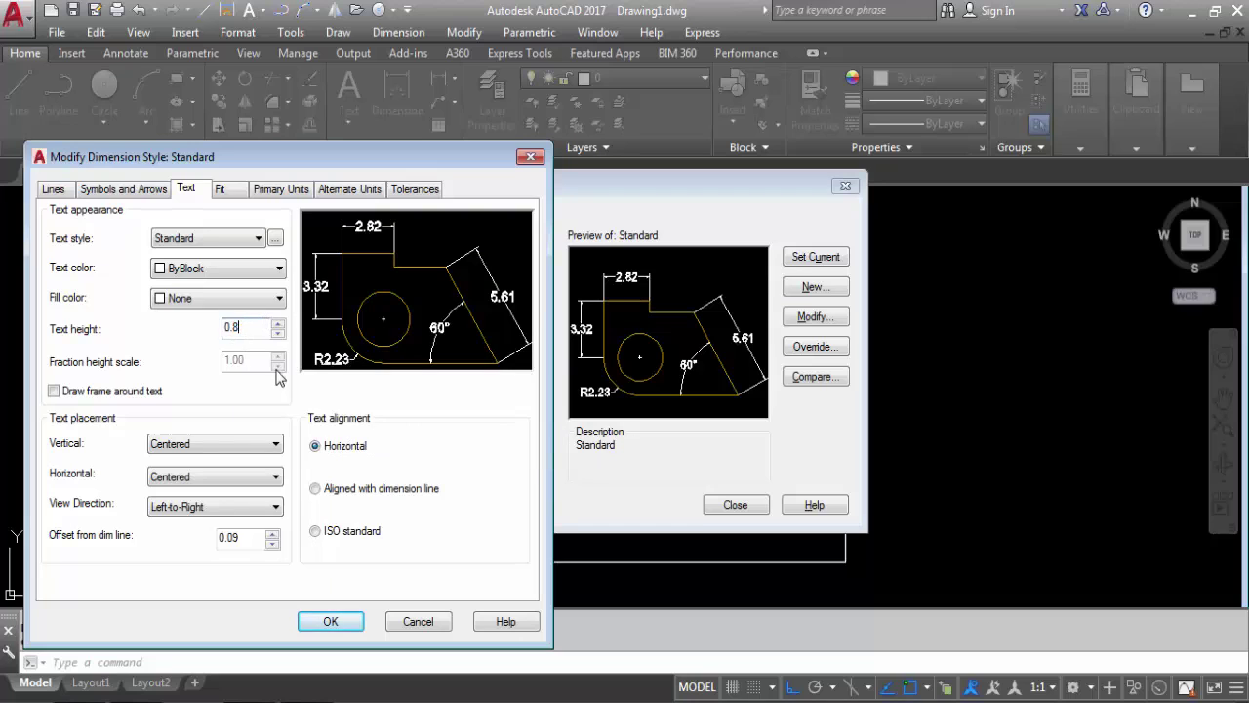
click(330, 621)
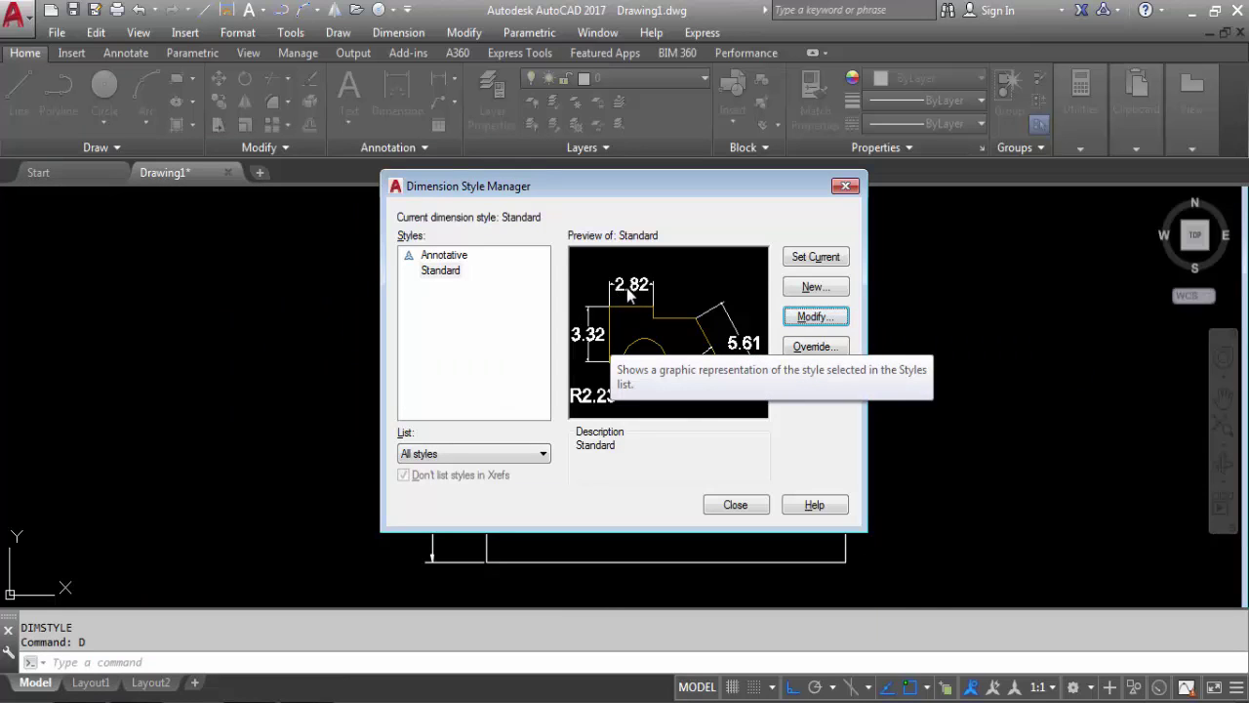
Step: Set the Standard dimension style's text height back to 0.5 and make the style current
click(813, 320)
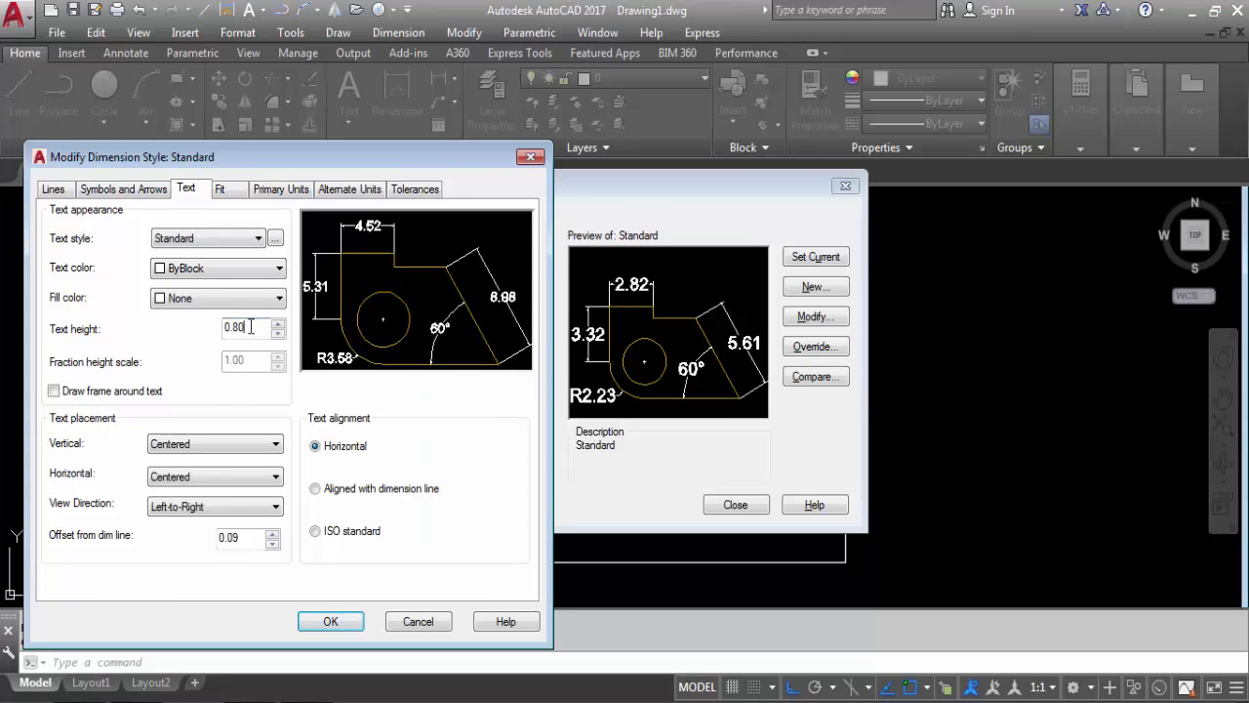
key(BackSpace)
click(330, 621)
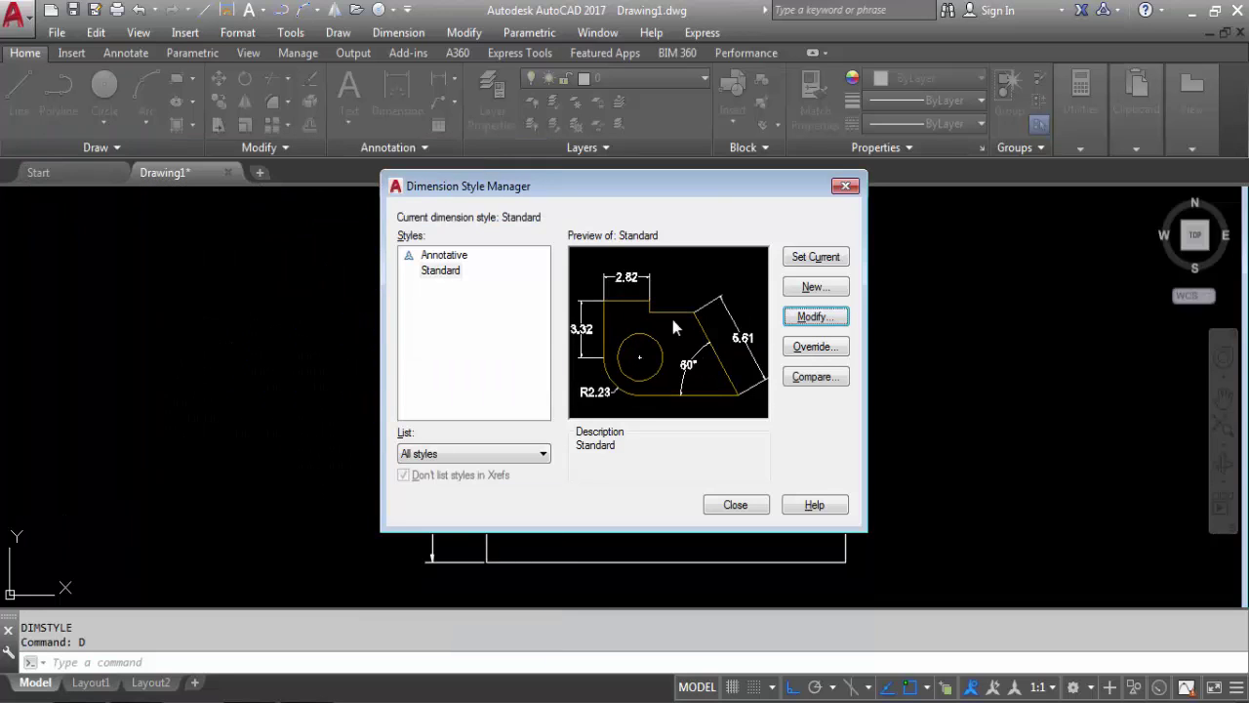
click(826, 258)
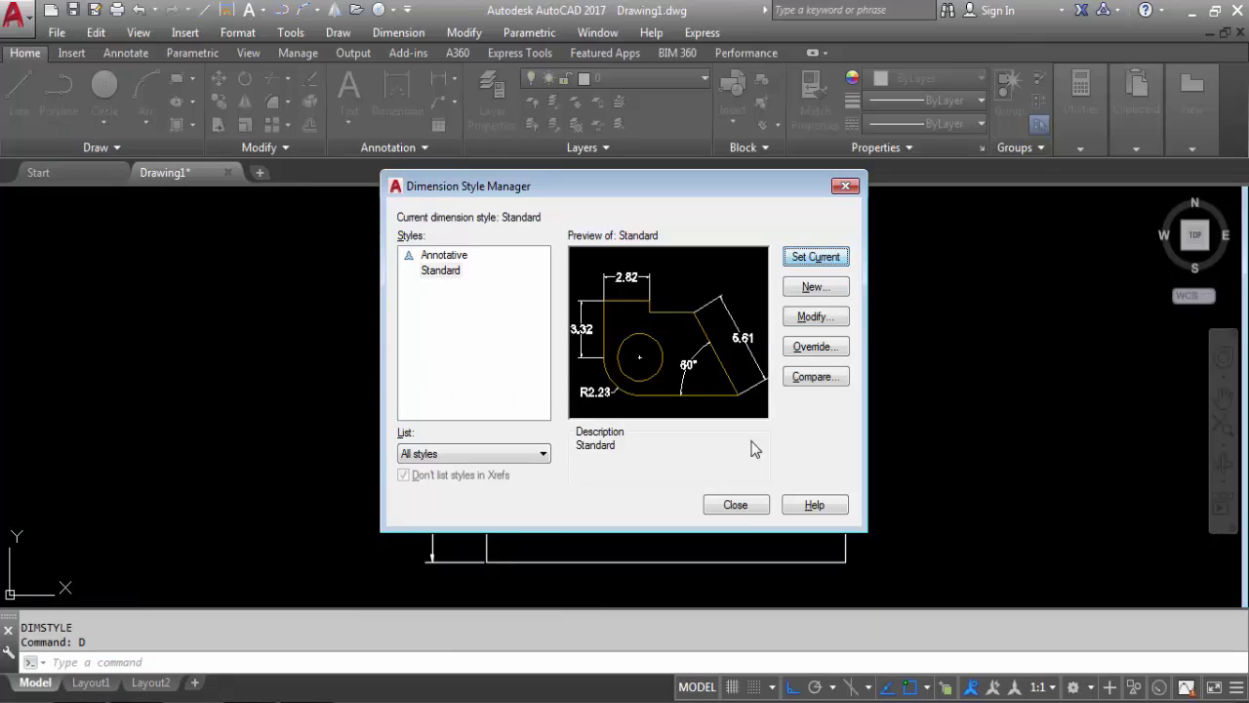
click(736, 505)
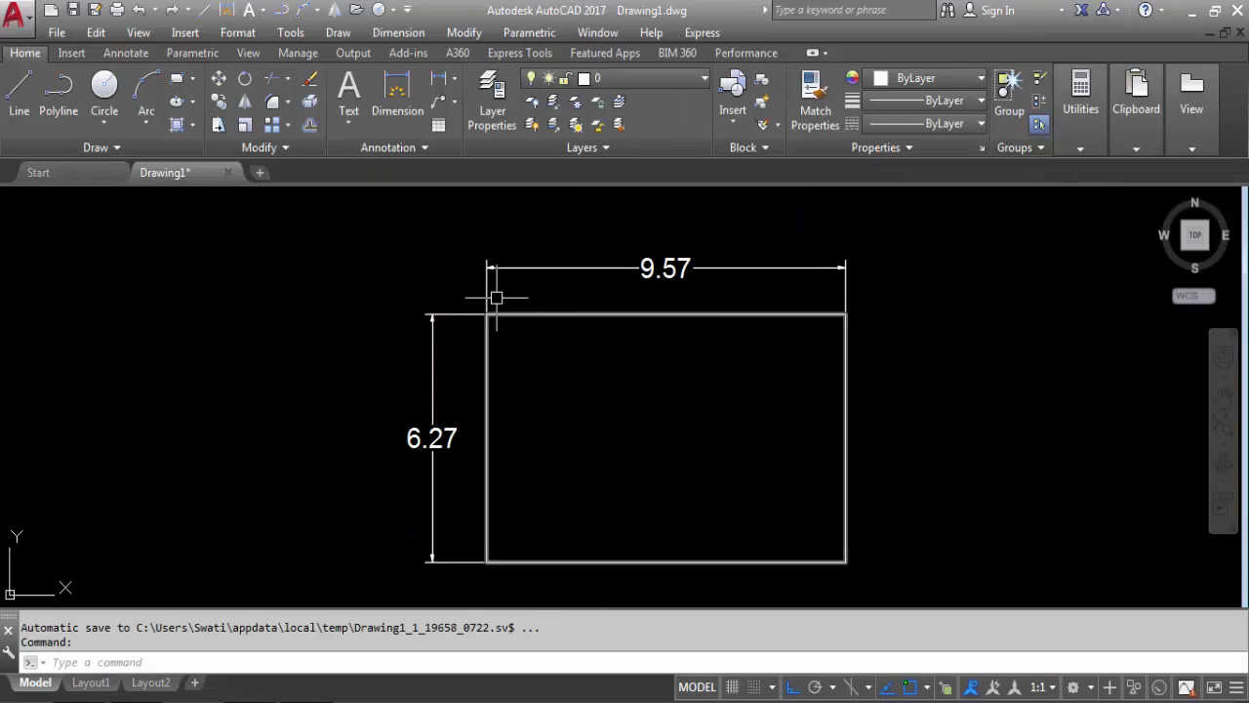
Step: Set the Standard dimension style's first and second arrowheads to Closed blank and inspect them on the rectangle's dimensions
text(d)
key(Return)
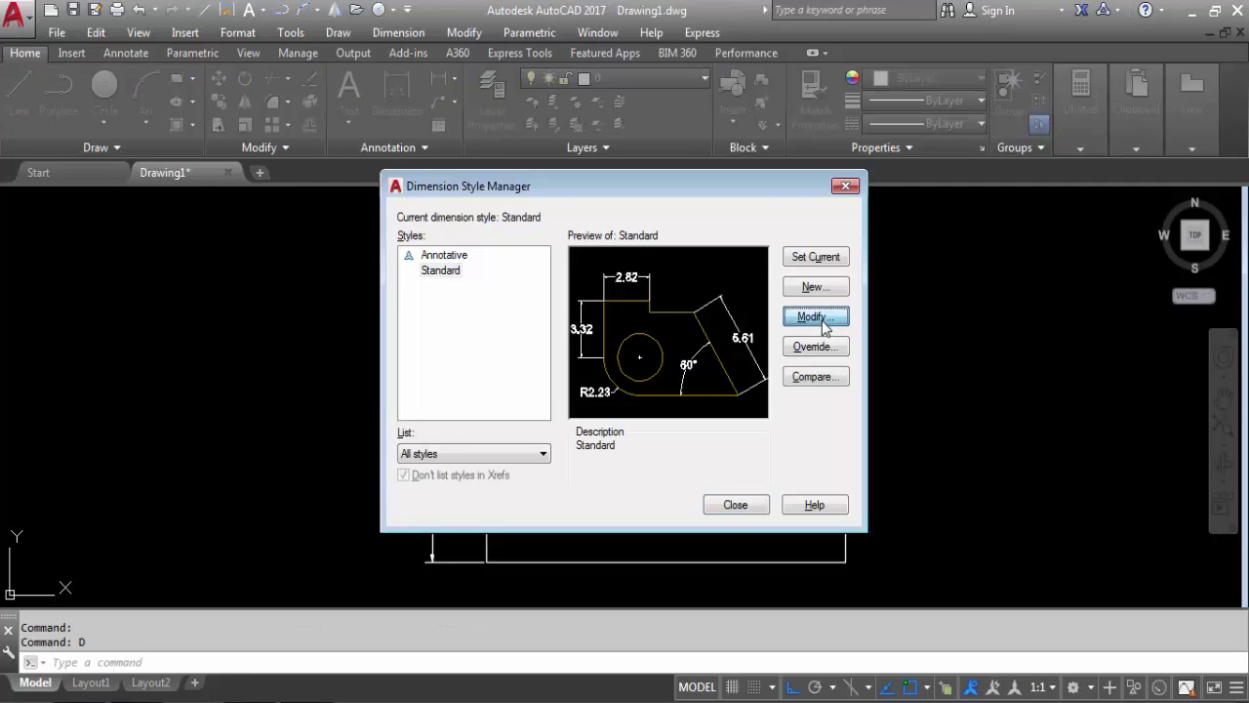
click(816, 317)
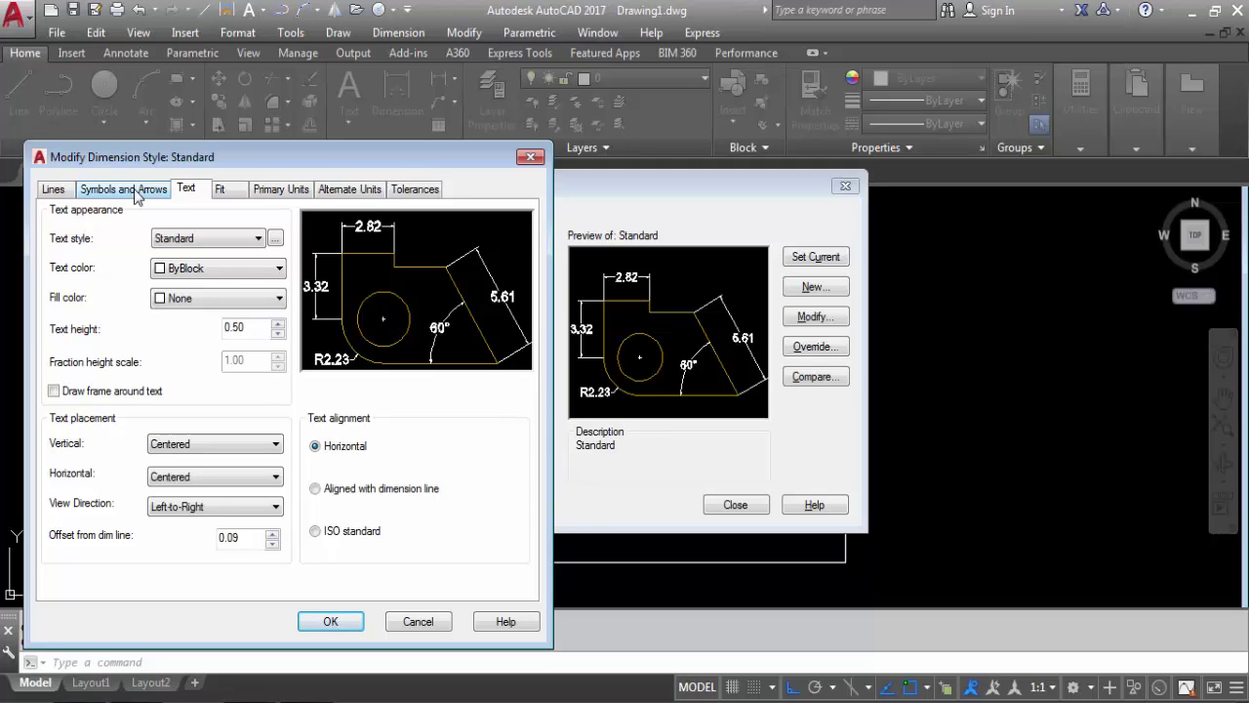
click(138, 193)
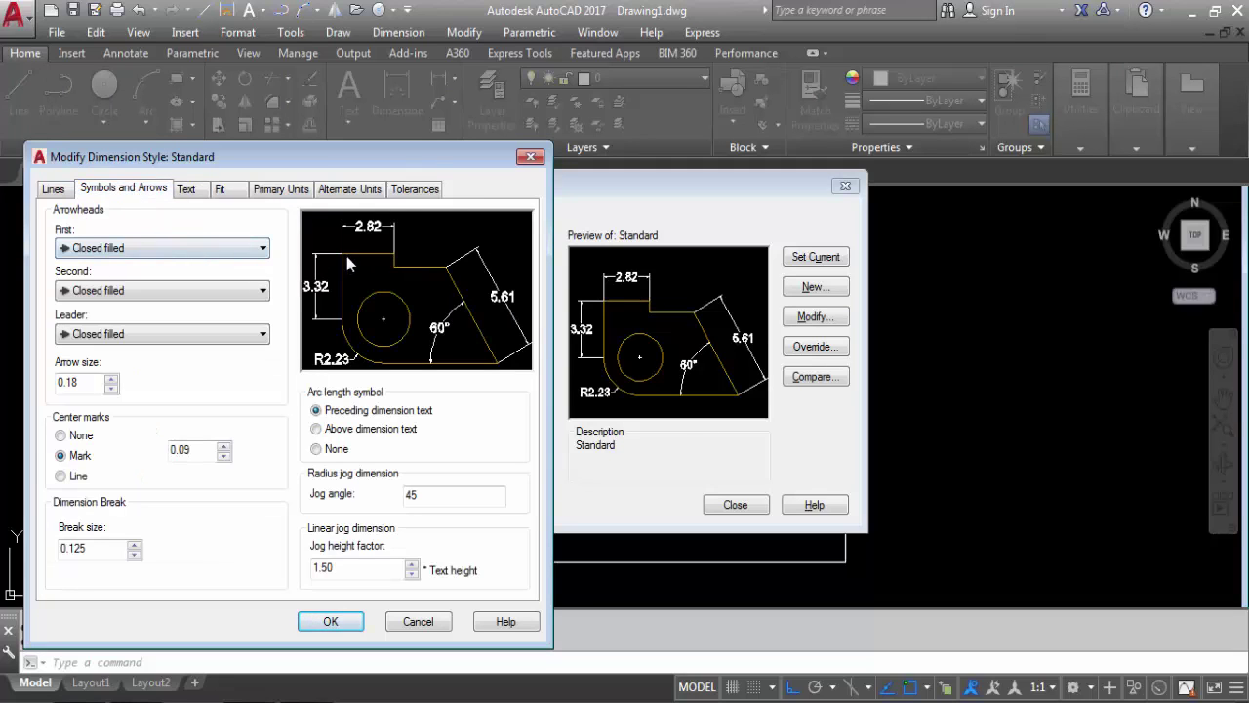
click(261, 250)
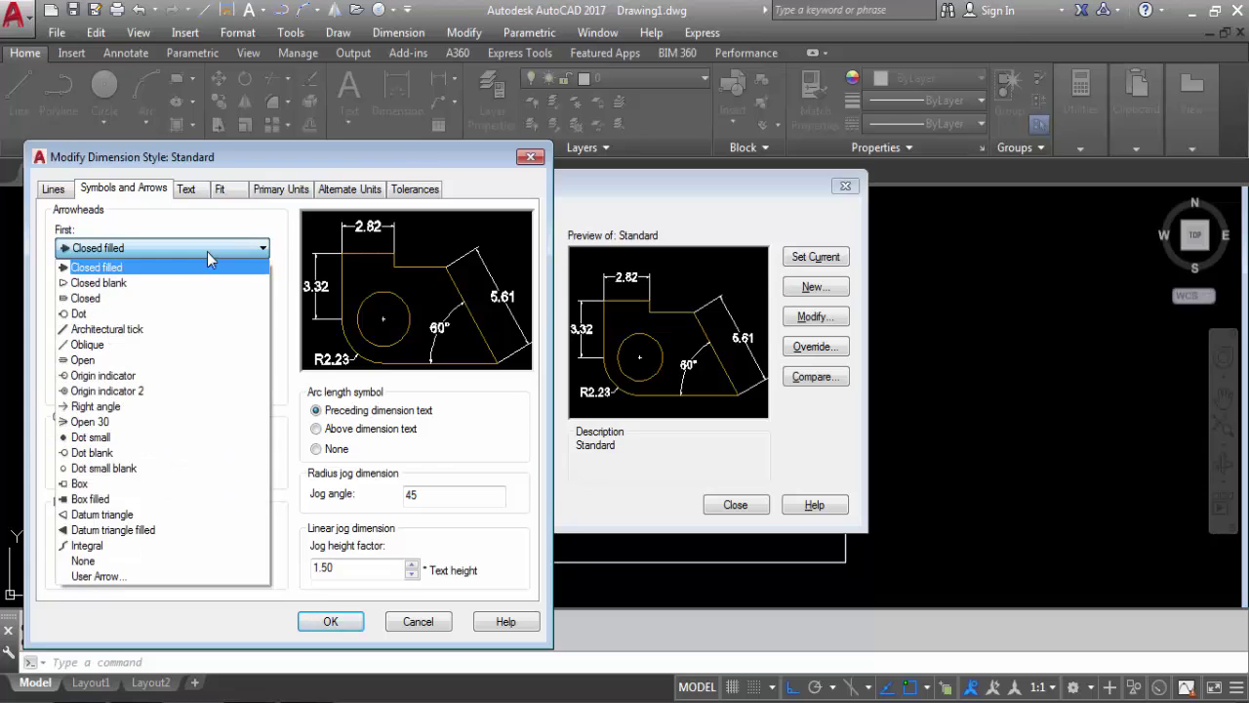
click(113, 284)
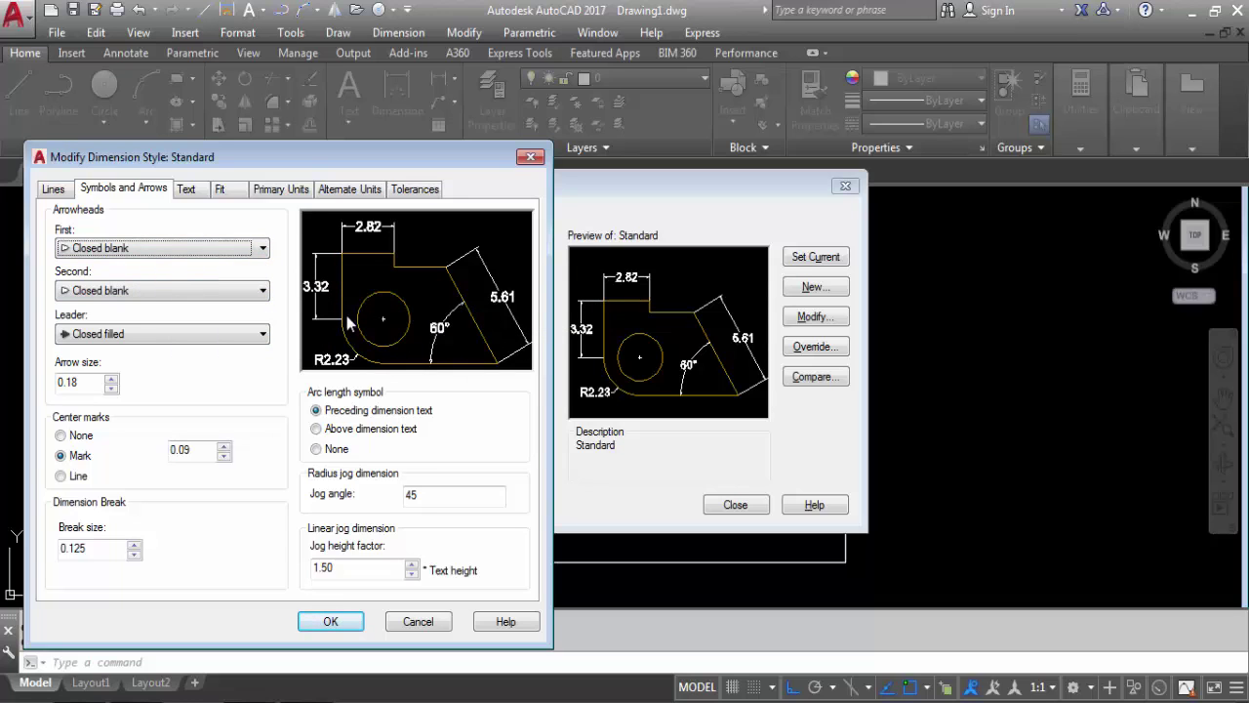
click(331, 625)
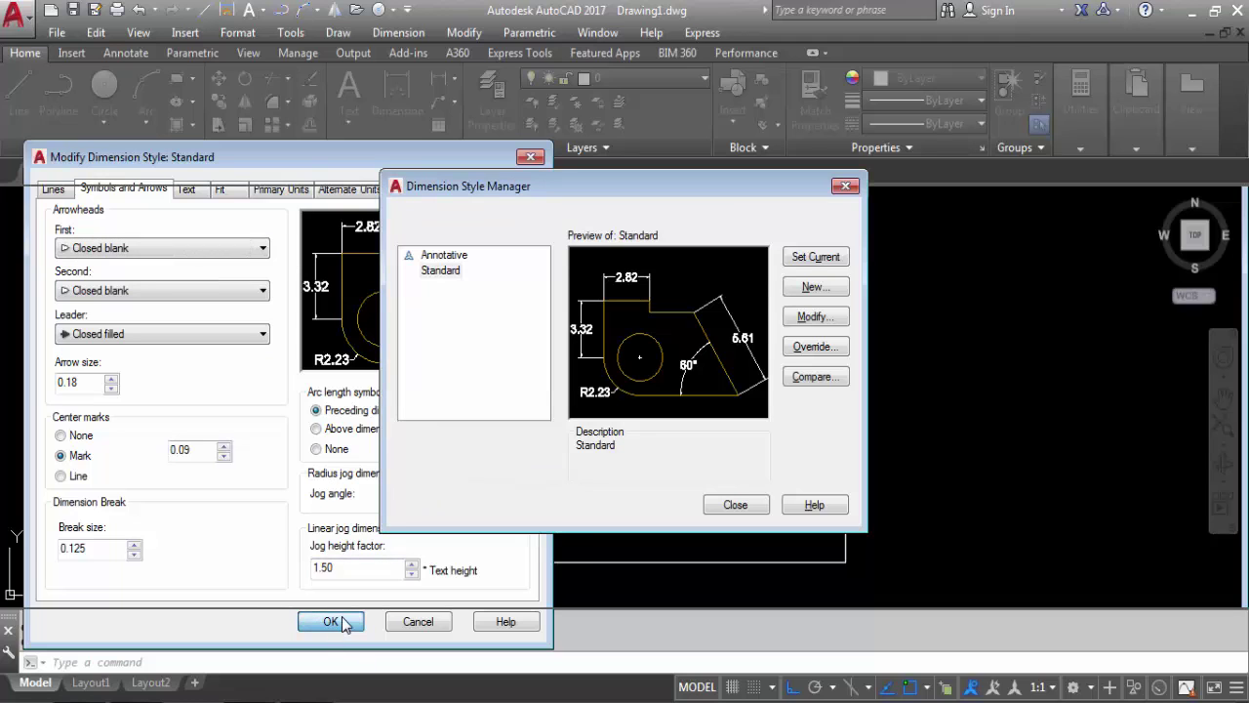
click(727, 499)
scroll(501, 265, up, 5)
scroll(488, 263, up, 5)
scroll(397, 280, down, 7)
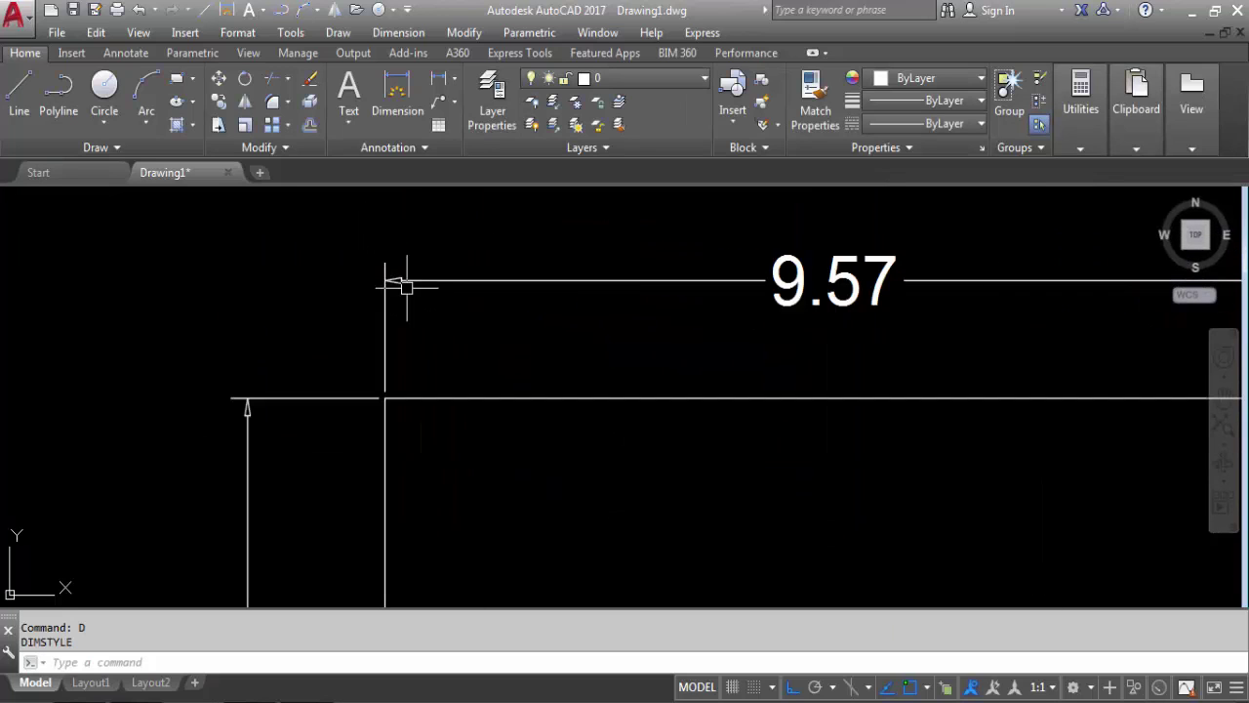
scroll(627, 244, down, 4)
scroll(635, 348, up, 2)
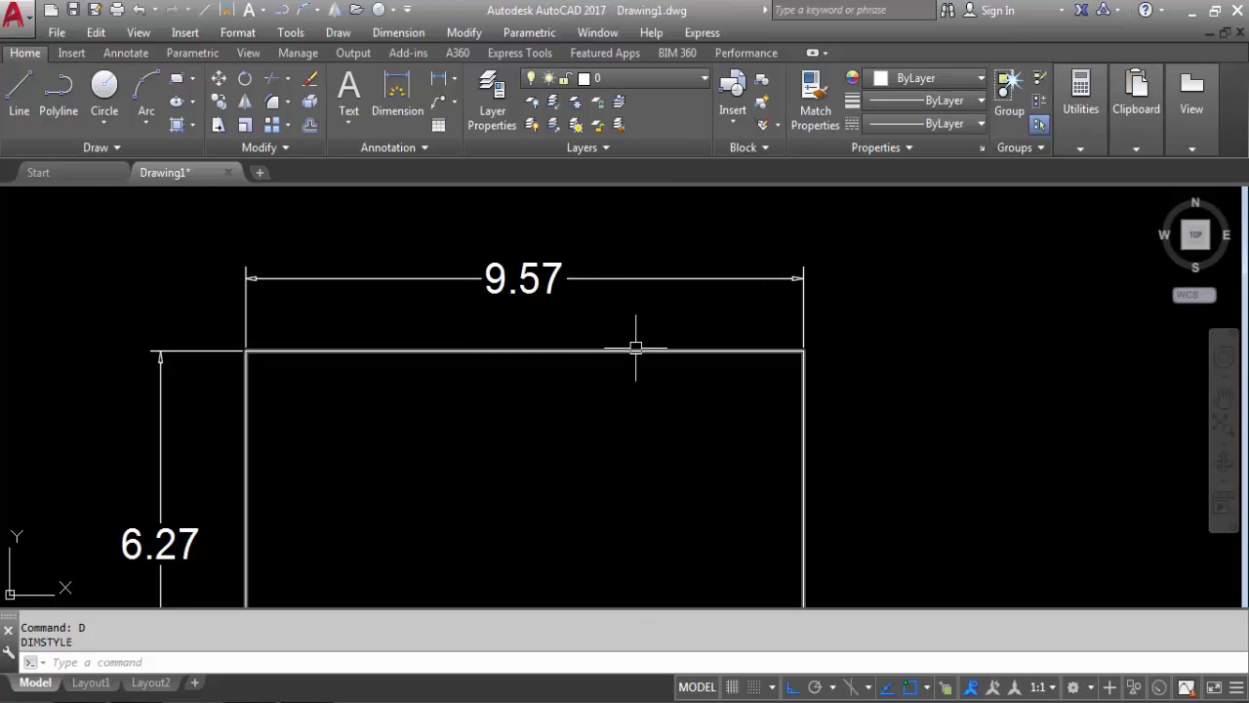
Step: Set the Standard dimension style's first and second arrowheads to Architectural tick, make the style current, and inspect the dimension ends
text(D)
key(Return)
click(823, 319)
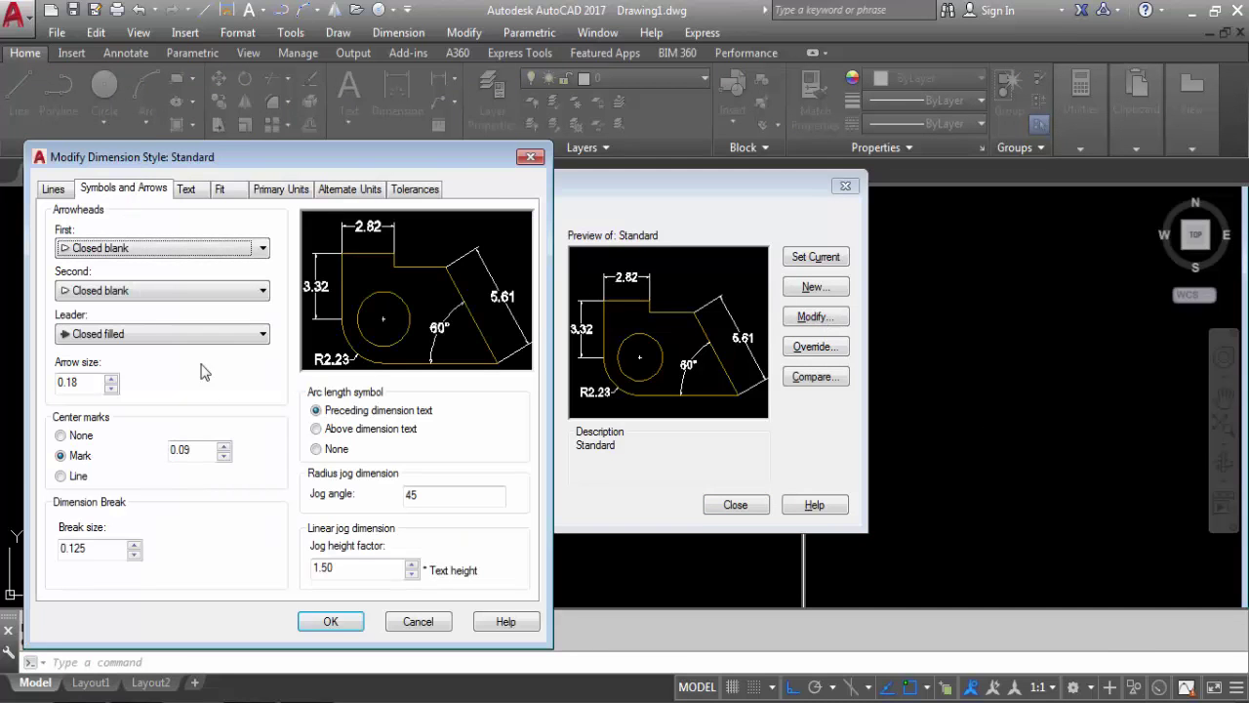
click(109, 250)
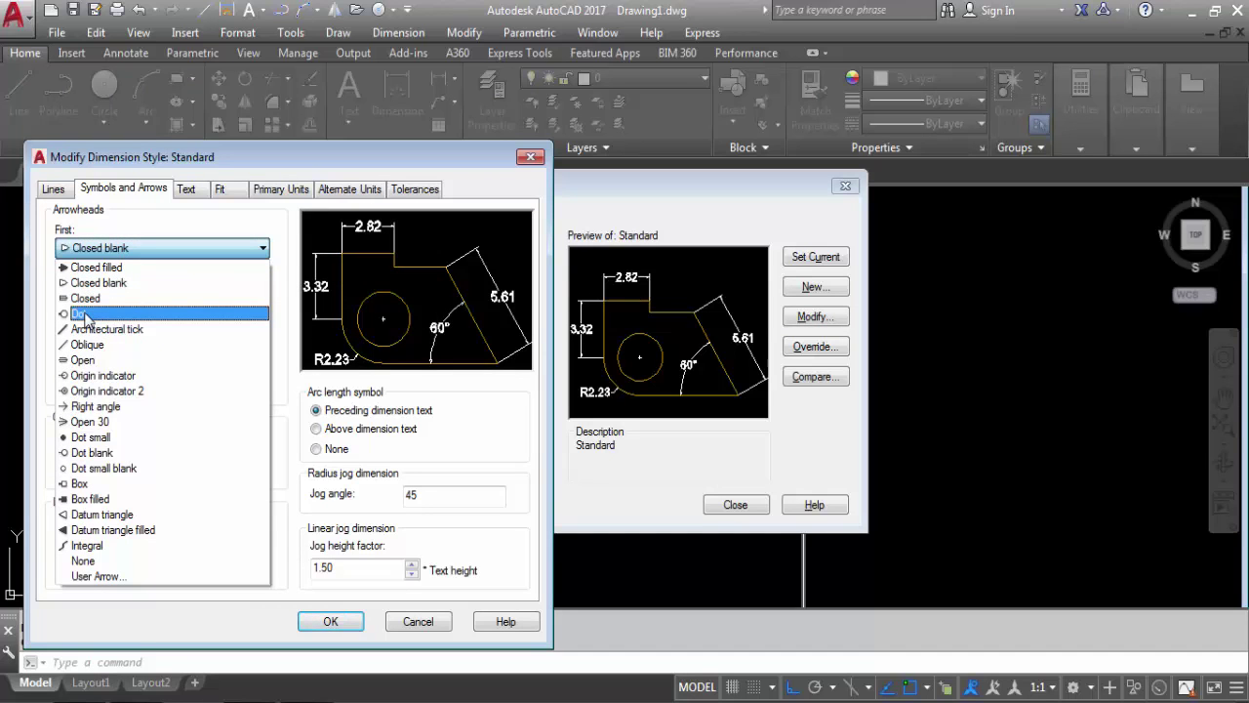
click(145, 332)
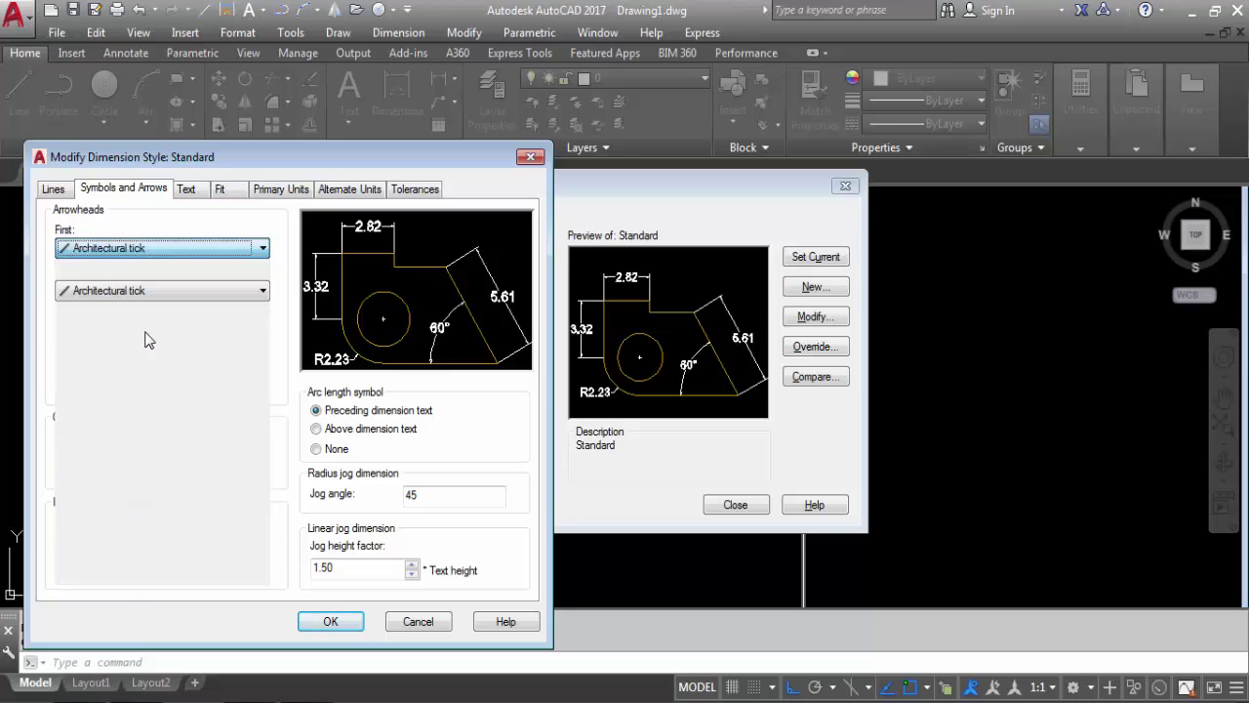
click(330, 622)
click(823, 257)
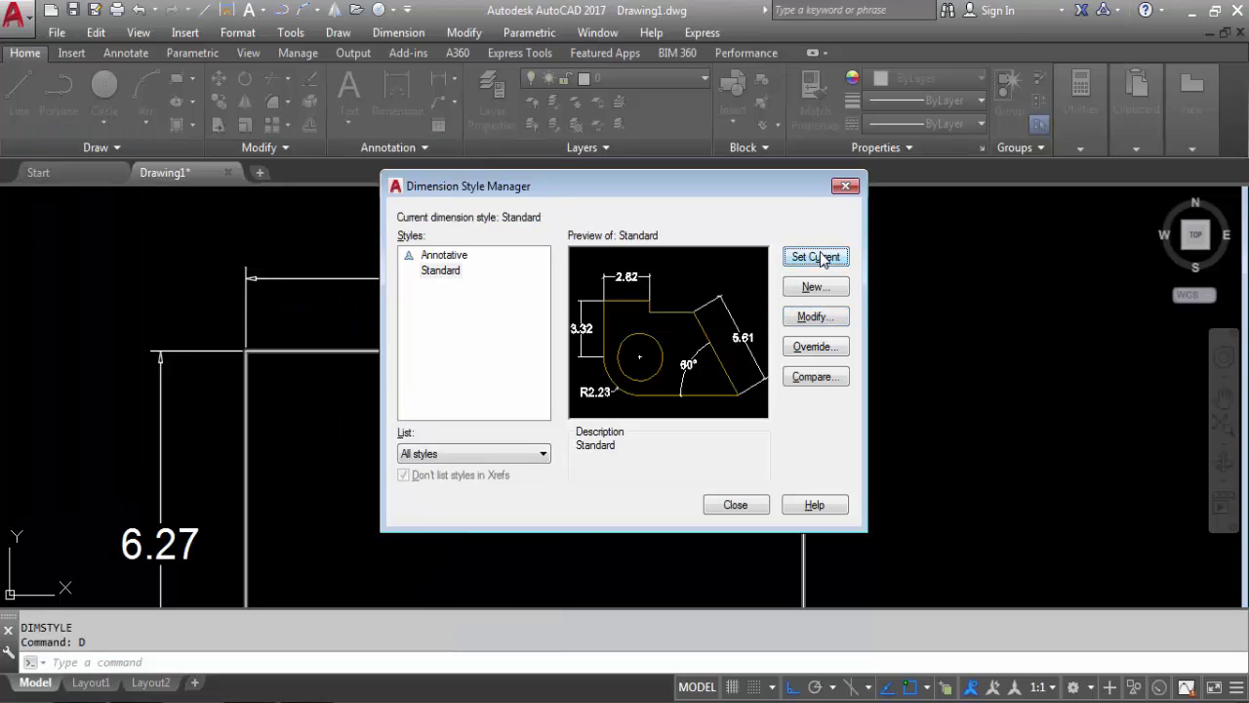
click(734, 505)
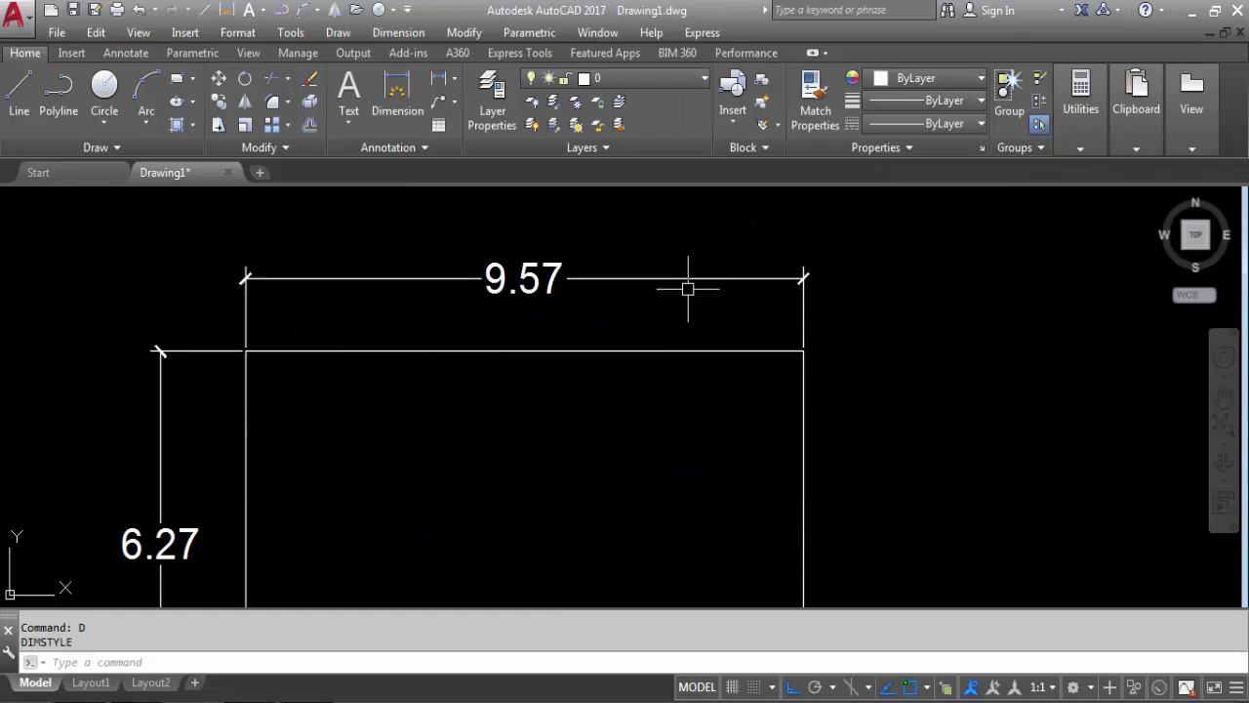
scroll(131, 362, up, 3)
scroll(279, 348, down, 5)
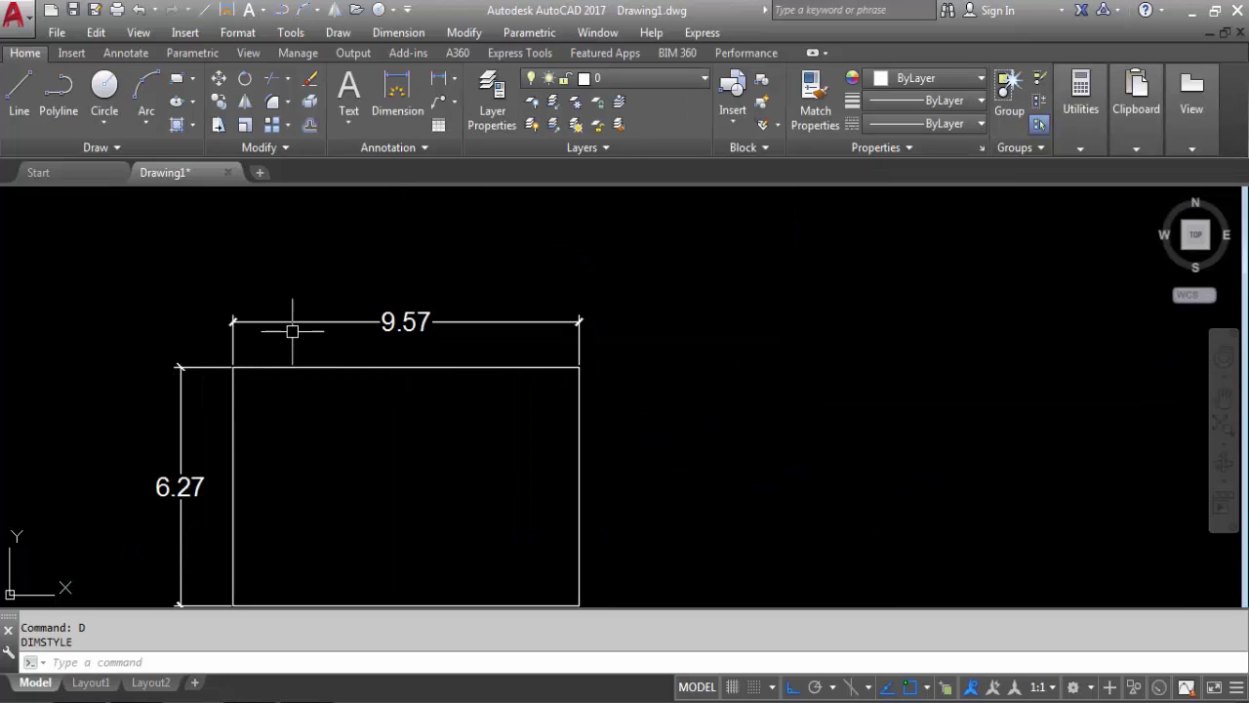
scroll(471, 340, up, 2)
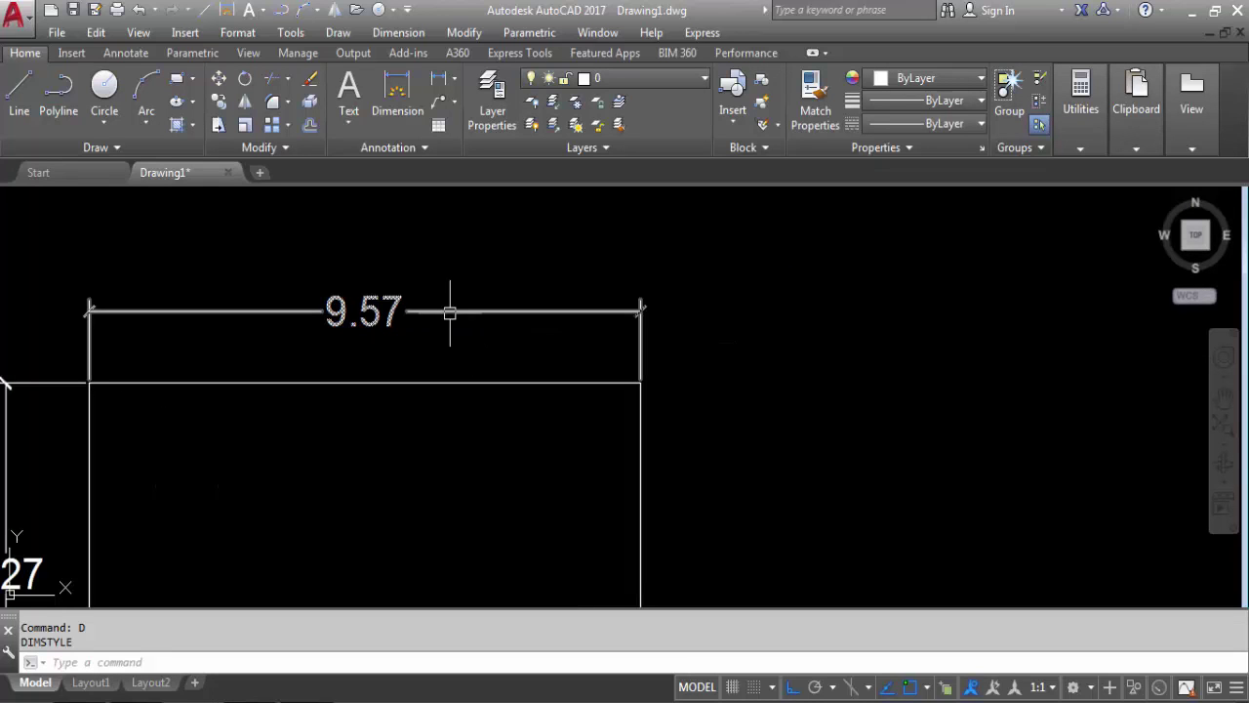
Step: Open the Standard dimension style's dimension line and extension line settings for modification
scroll(654, 293, down, 2)
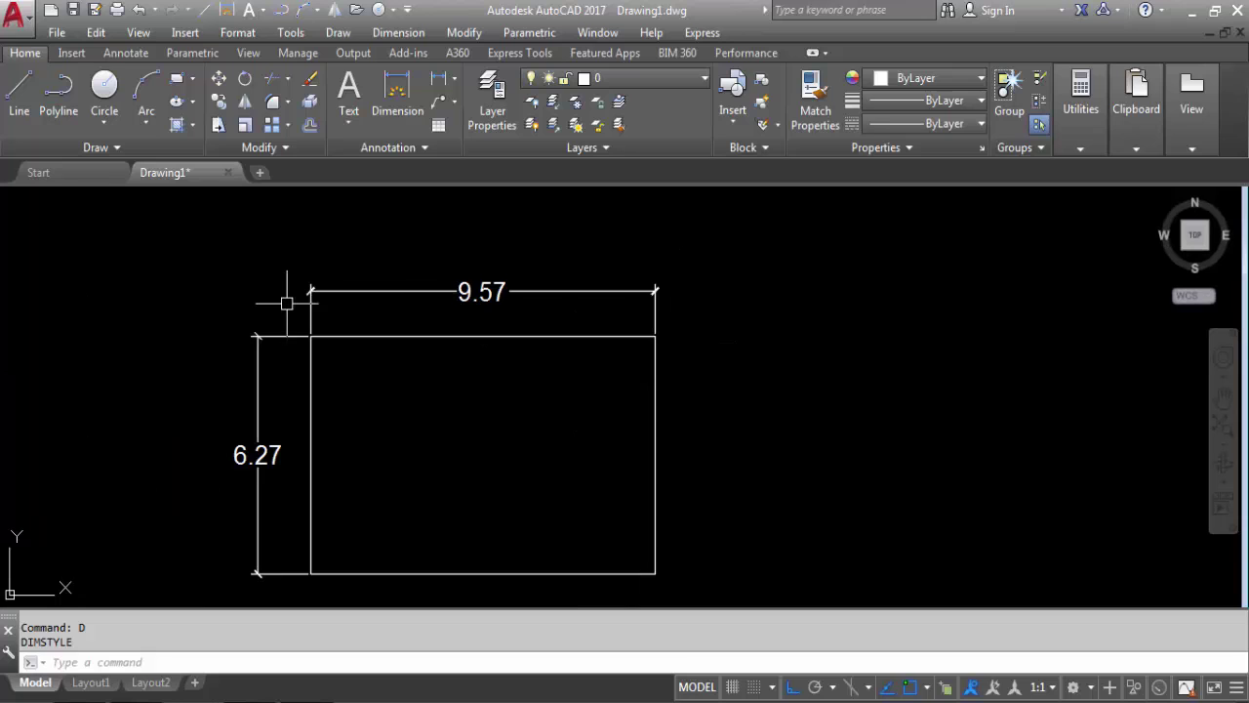
scroll(293, 312, up, 4)
scroll(338, 335, down, 4)
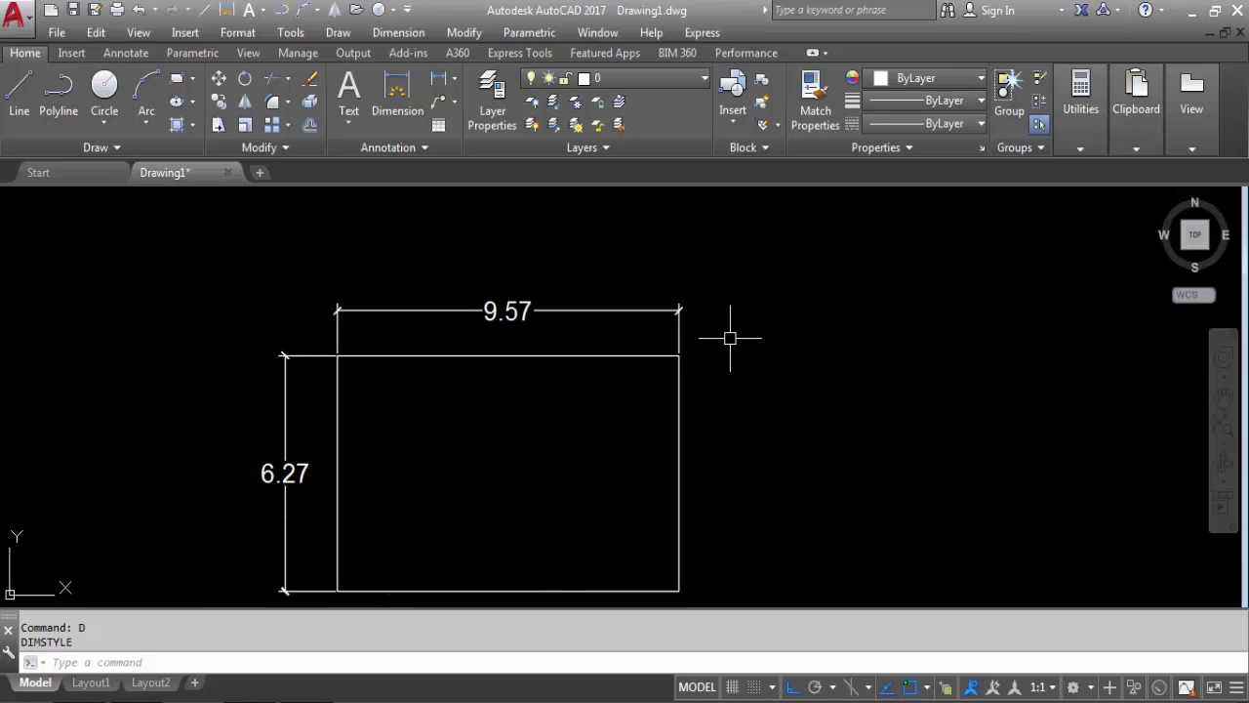
text(d)
key(Return)
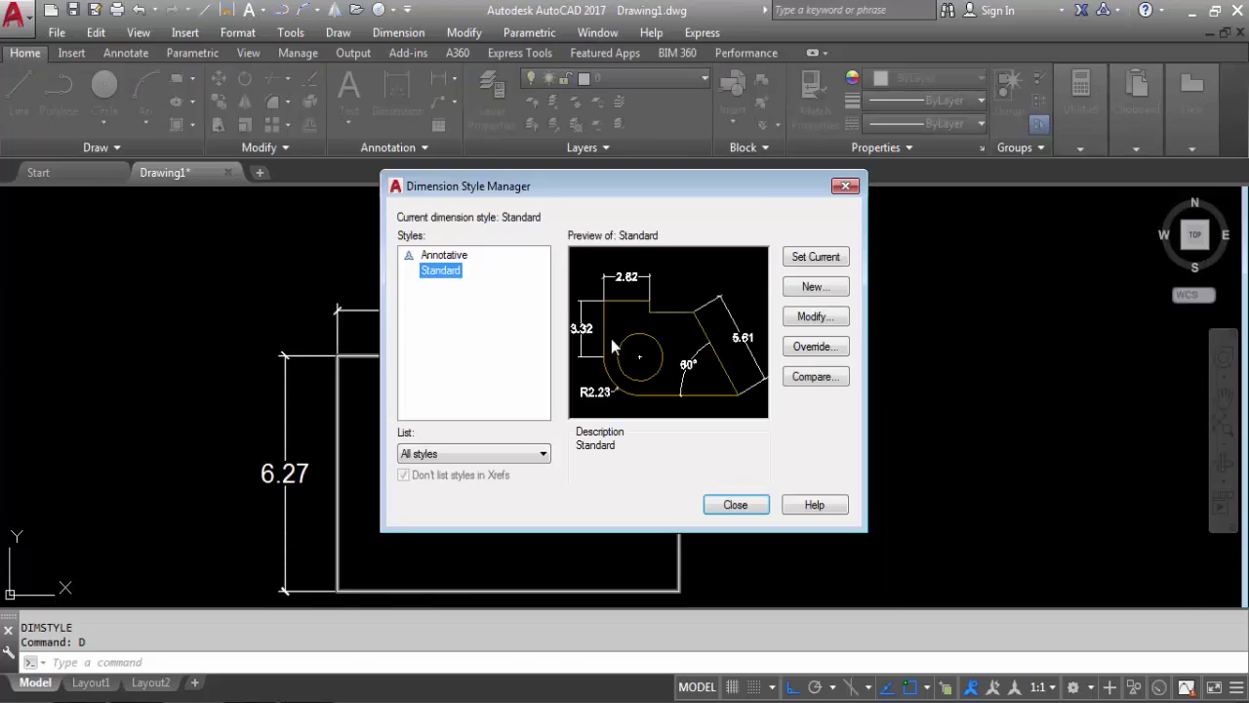
click(822, 320)
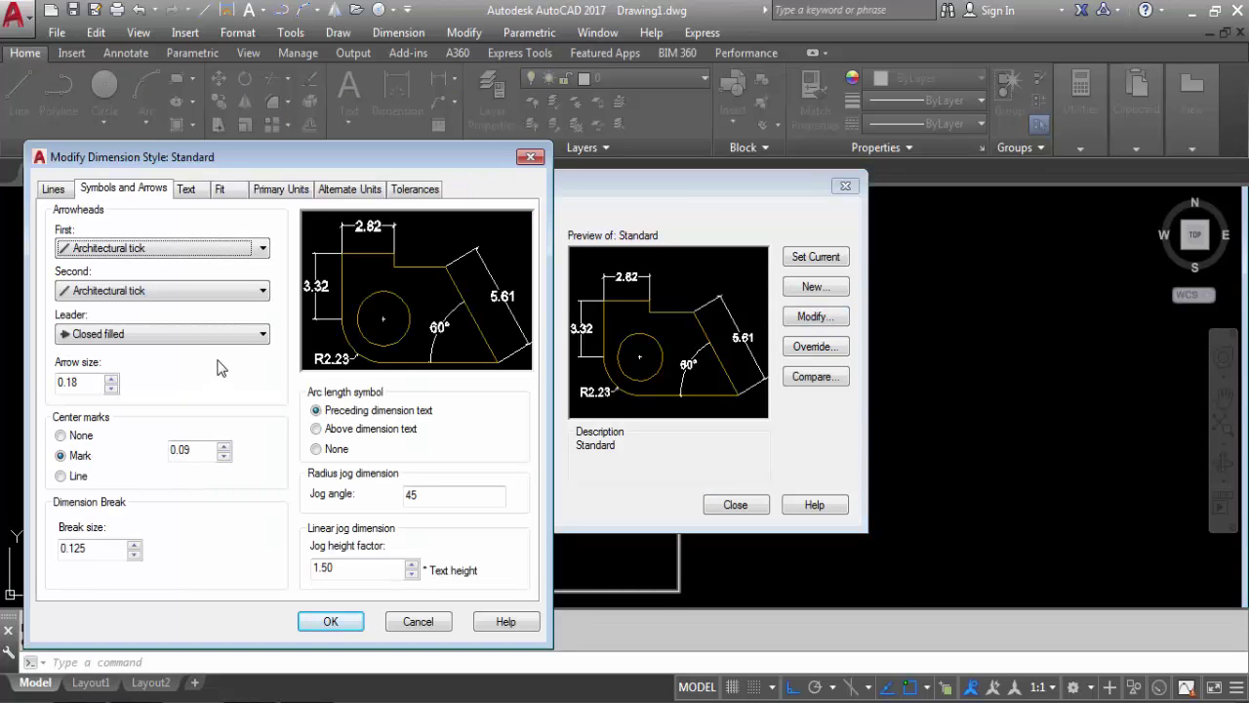
click(54, 190)
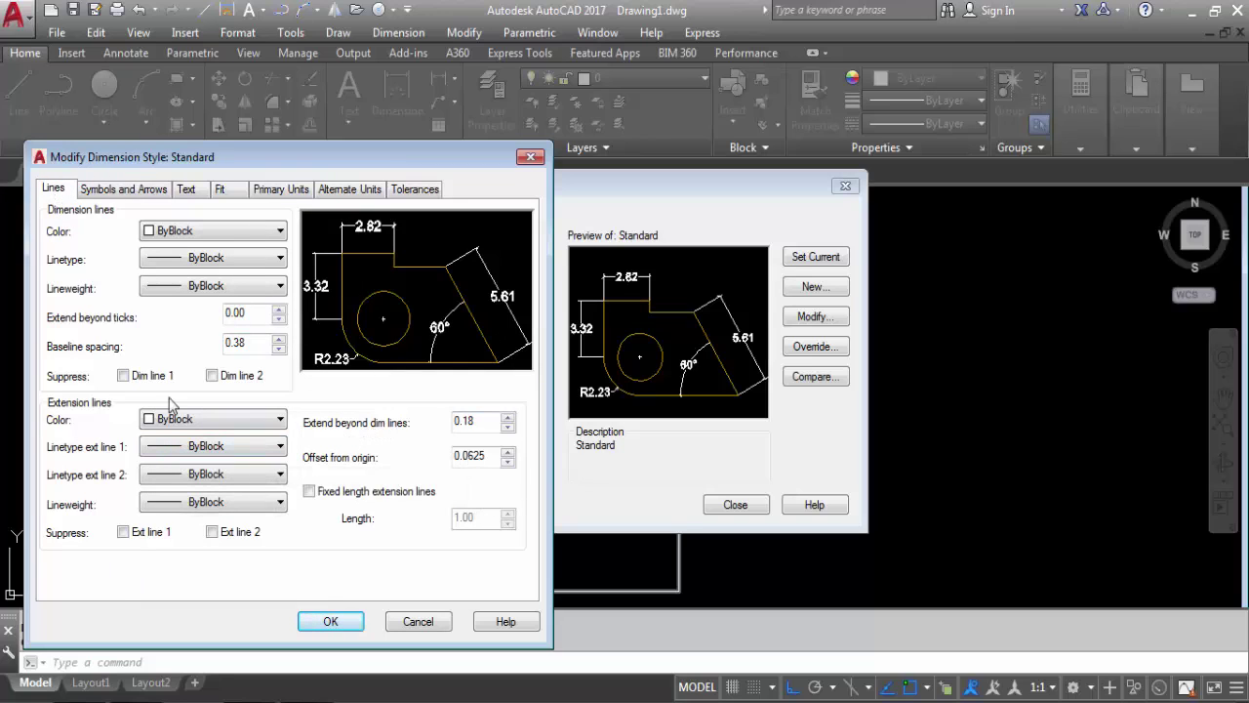
Step: Try suppressing dimension lines 1 and 2 in the Standard style's preview and turn both suppressions off again
click(123, 376)
click(213, 376)
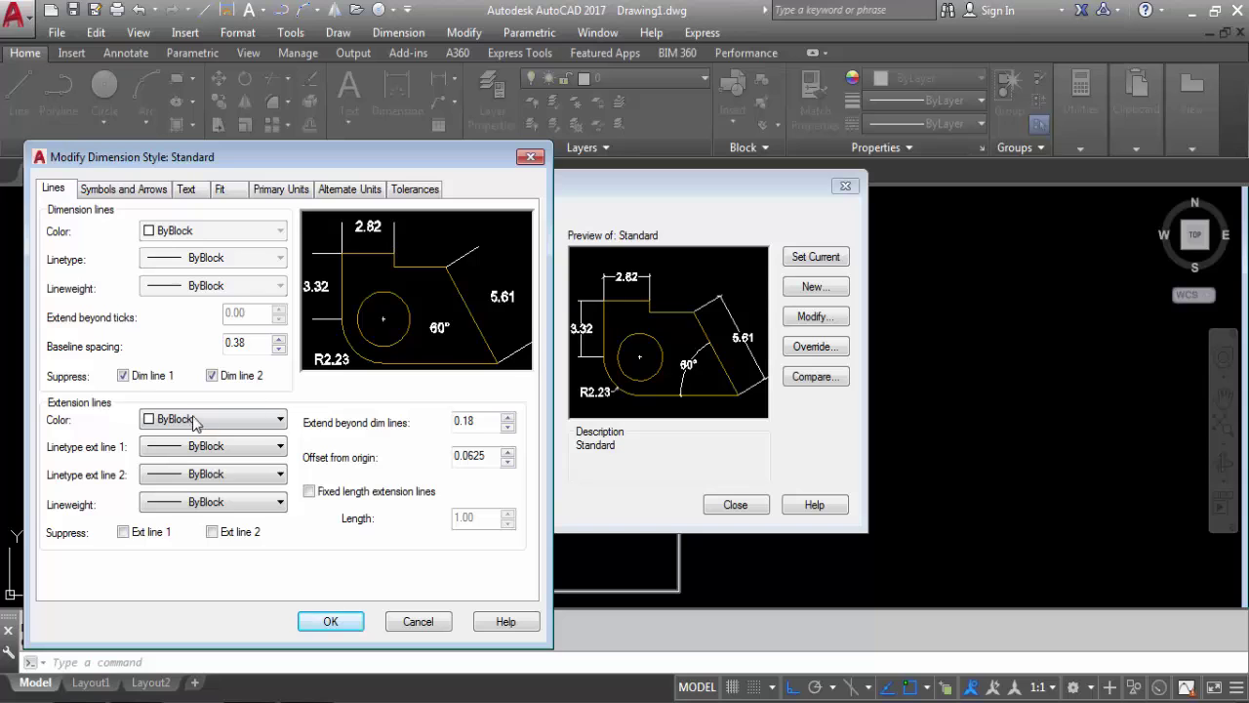
click(123, 375)
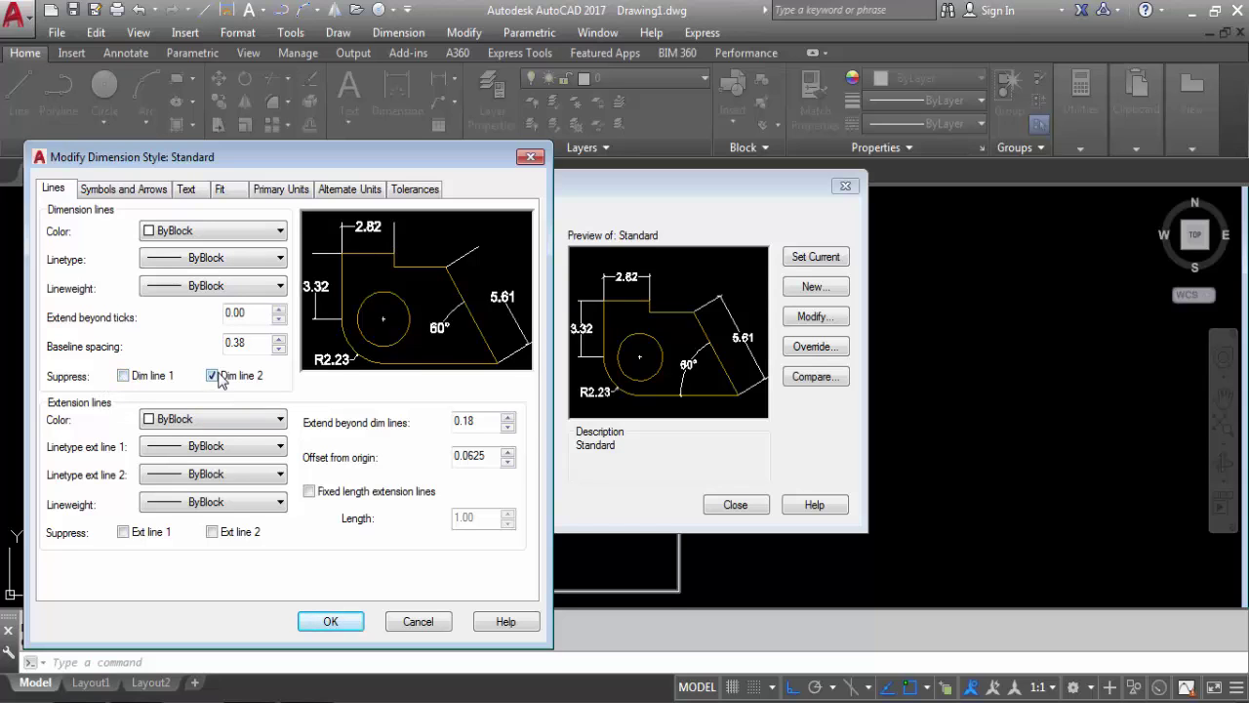
click(213, 376)
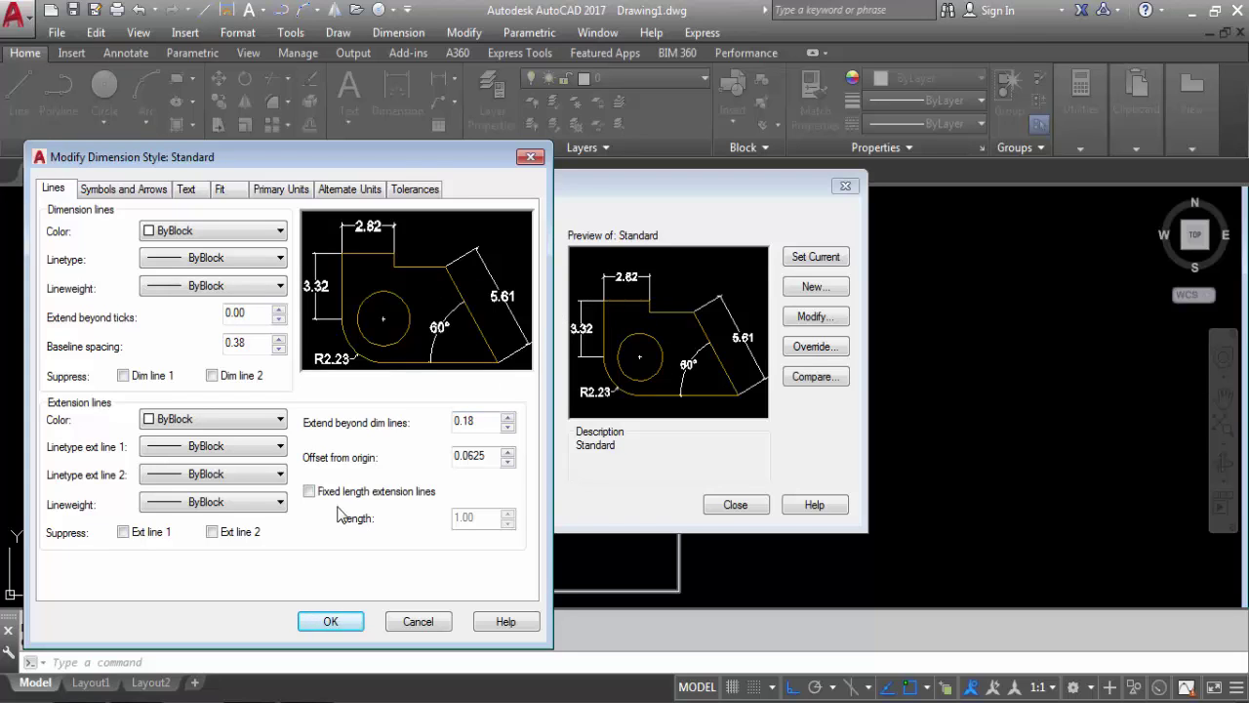
Step: Enable fixed length extension lines in the Standard dimension style, make it current, and inspect the rectangle's dimensions
click(310, 493)
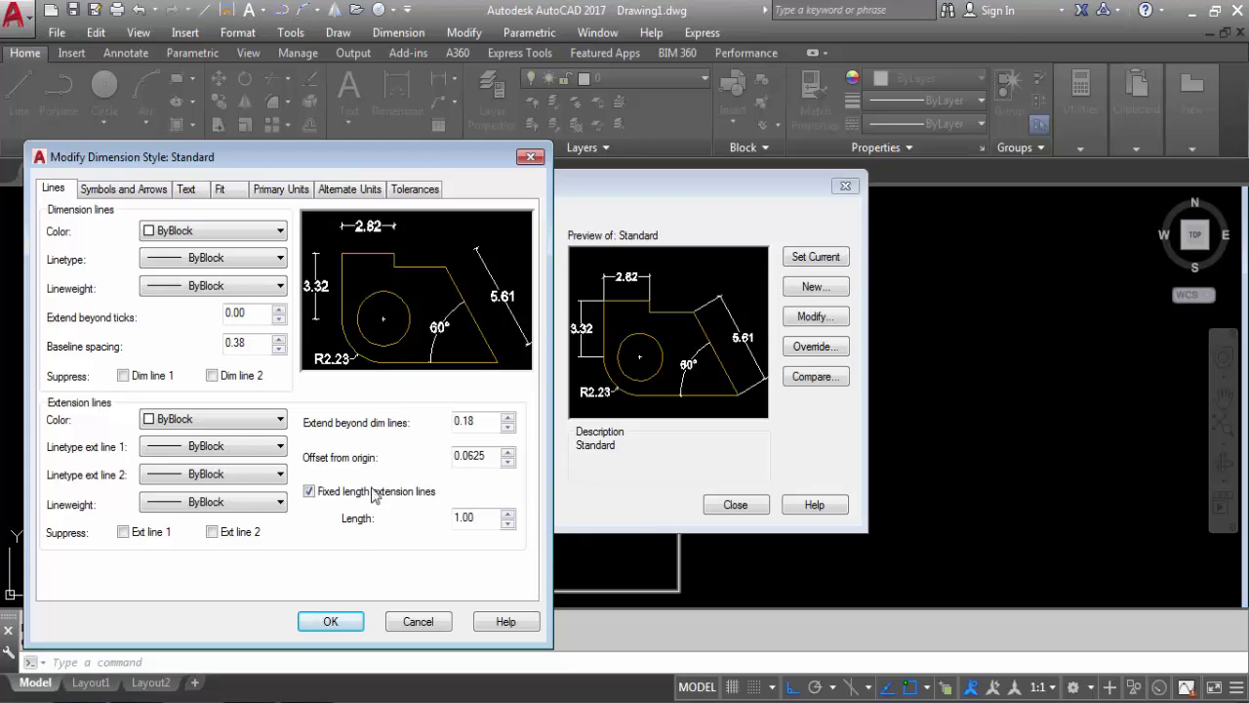
click(351, 621)
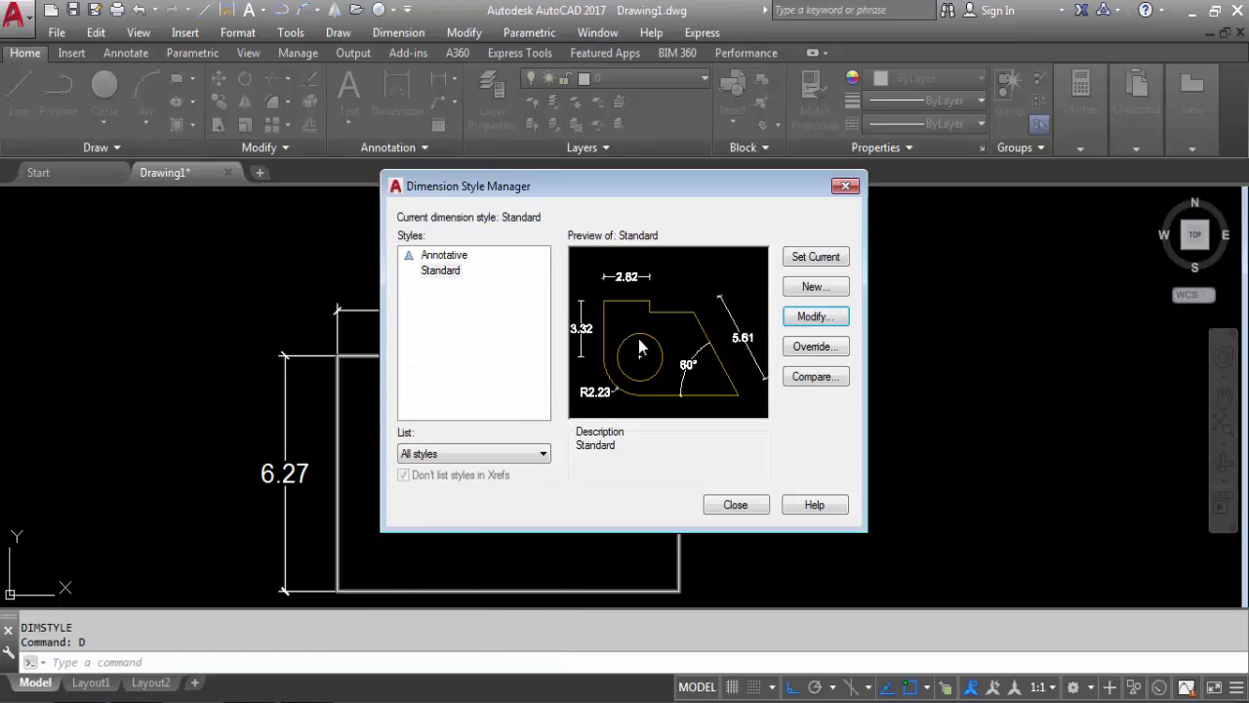
click(811, 259)
click(734, 504)
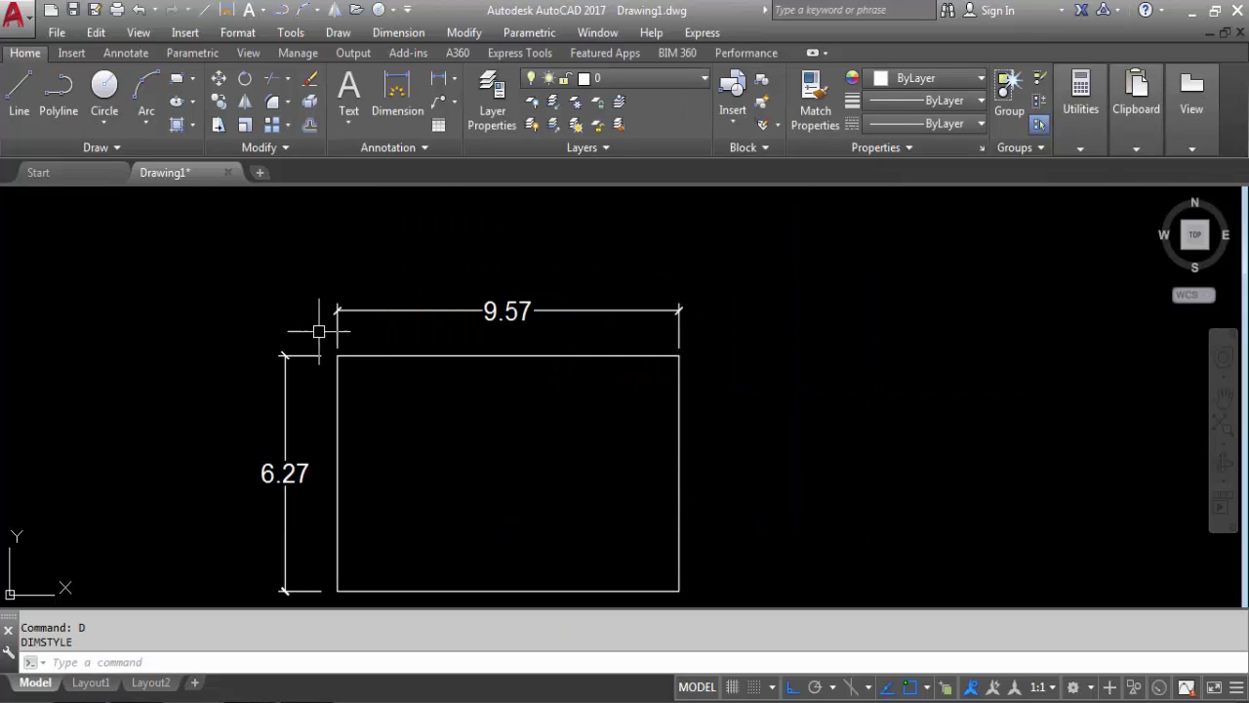
scroll(661, 324, up, 1)
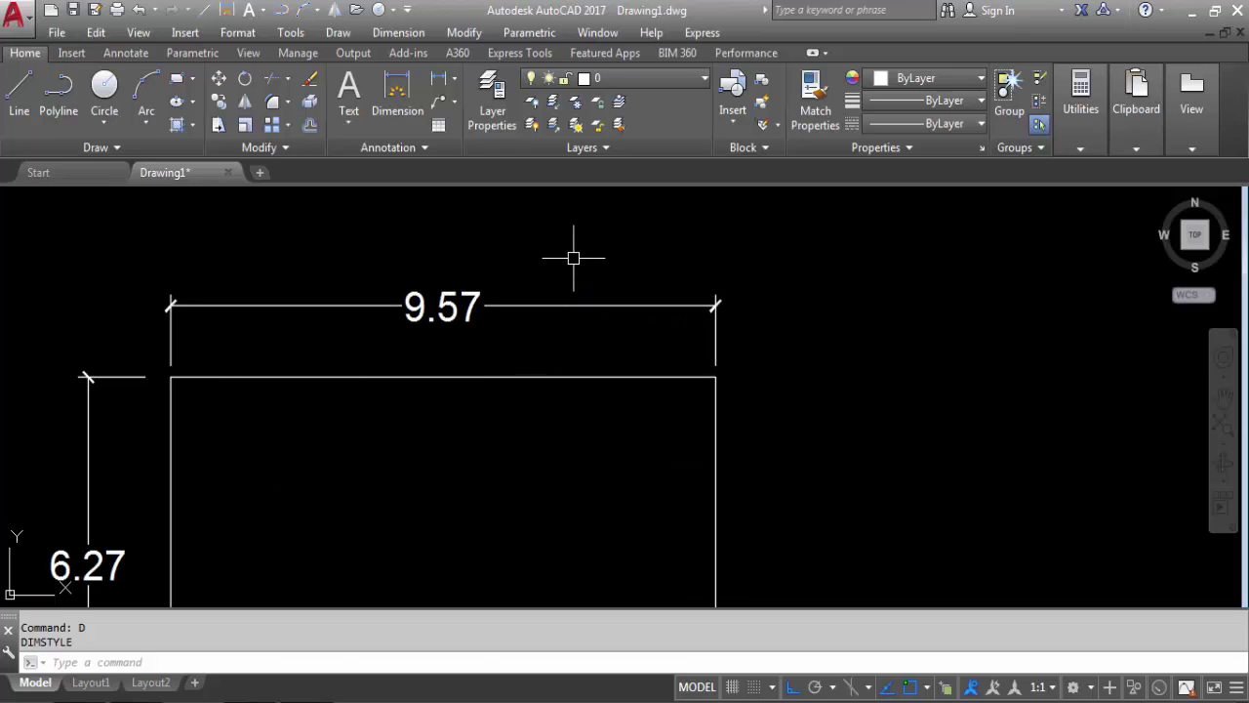
scroll(610, 312, down, 1)
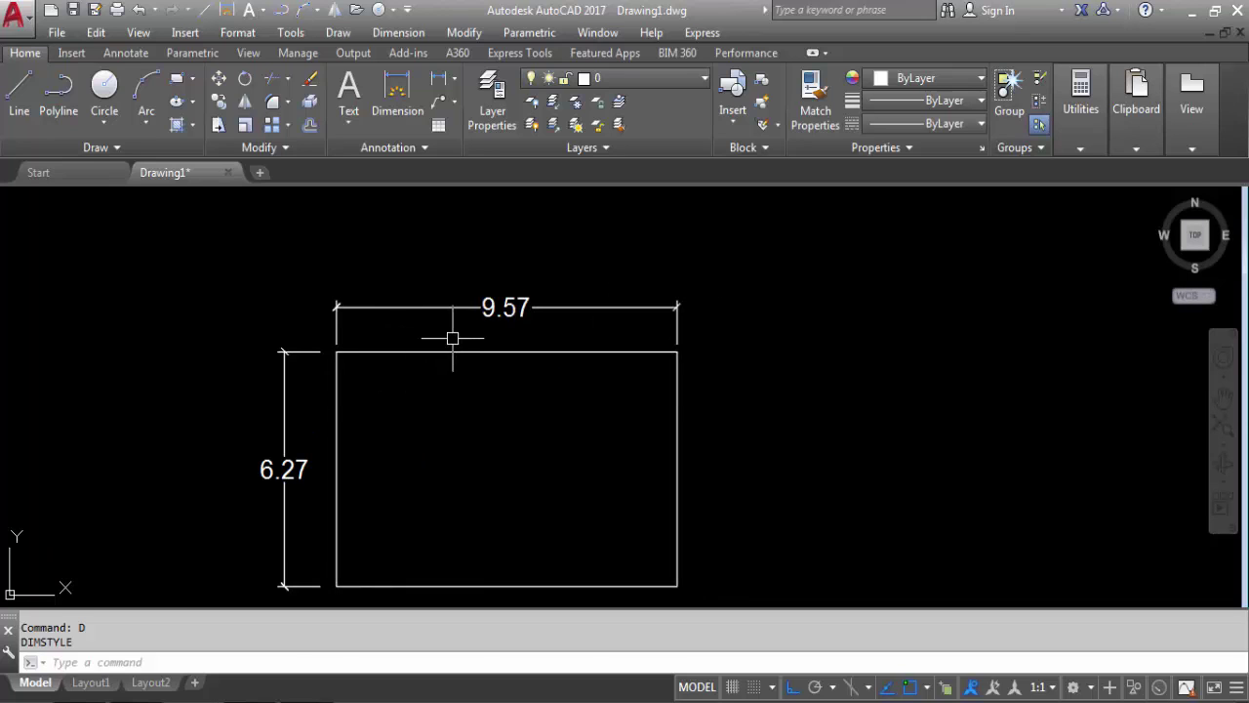
Step: Try to change the Standard dimension style's first and second arrowheads to Closed filled
text(d)
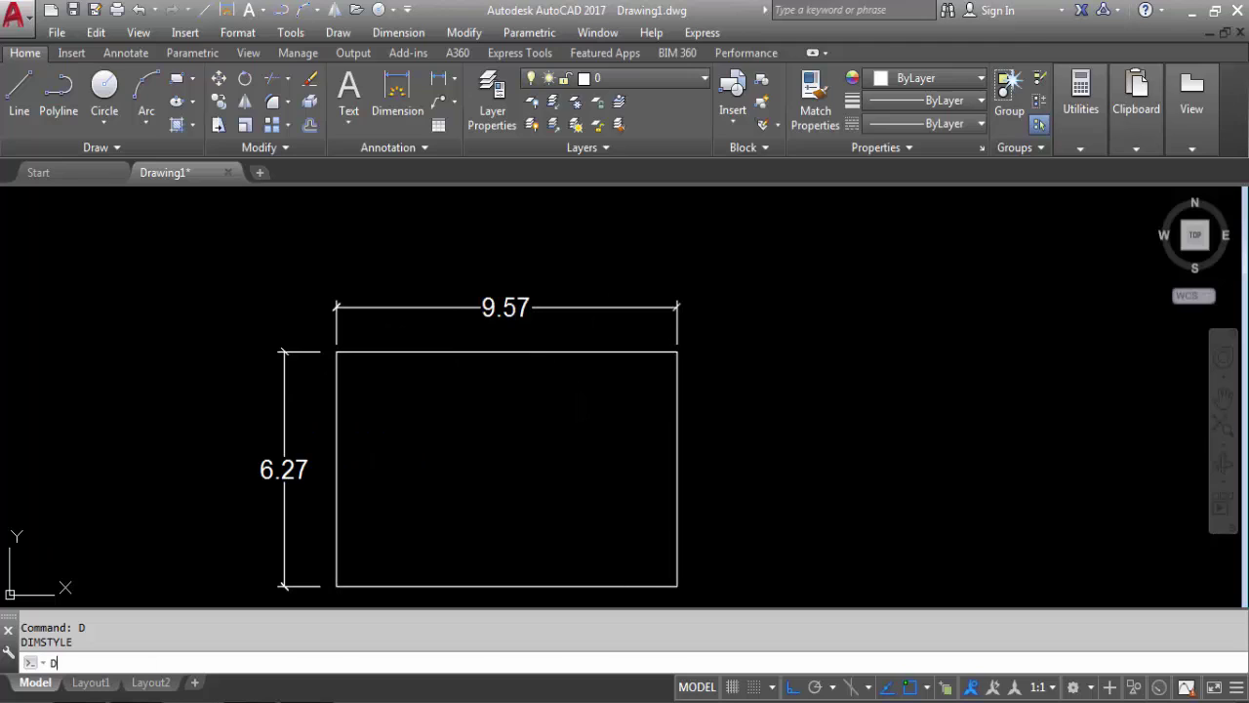
key(Return)
click(812, 320)
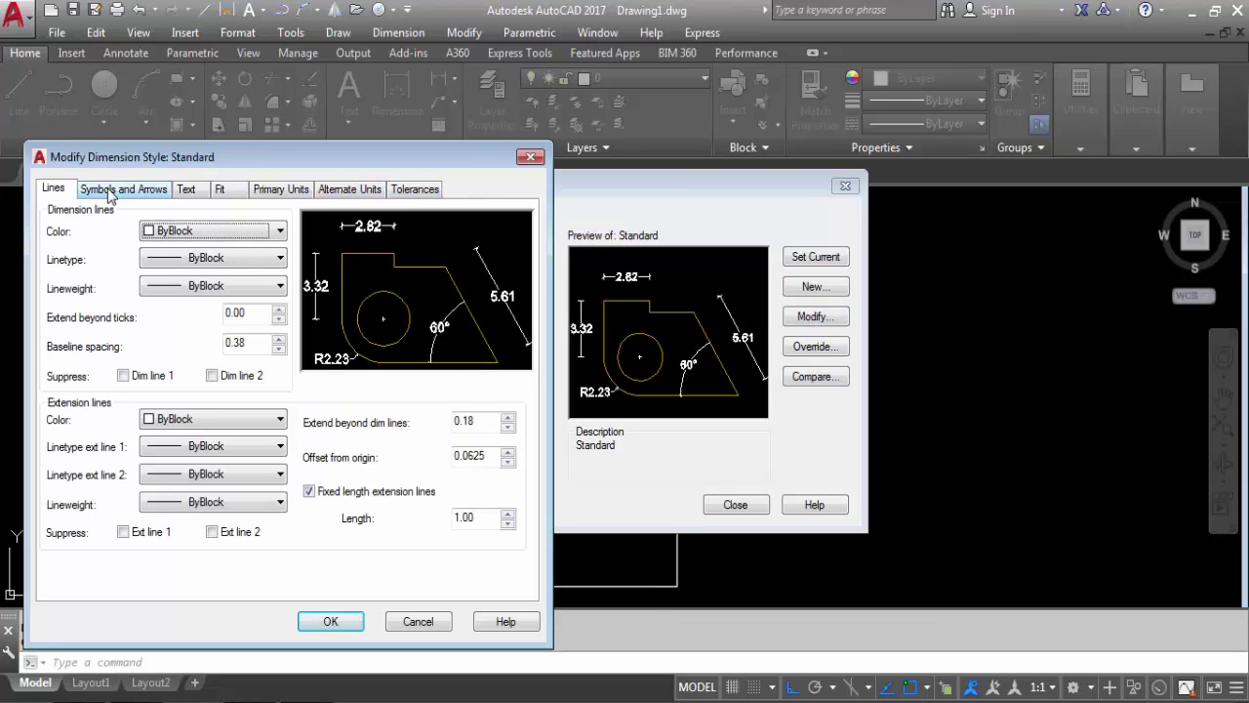
click(109, 193)
click(159, 252)
scroll(167, 270, up, 1)
click(119, 270)
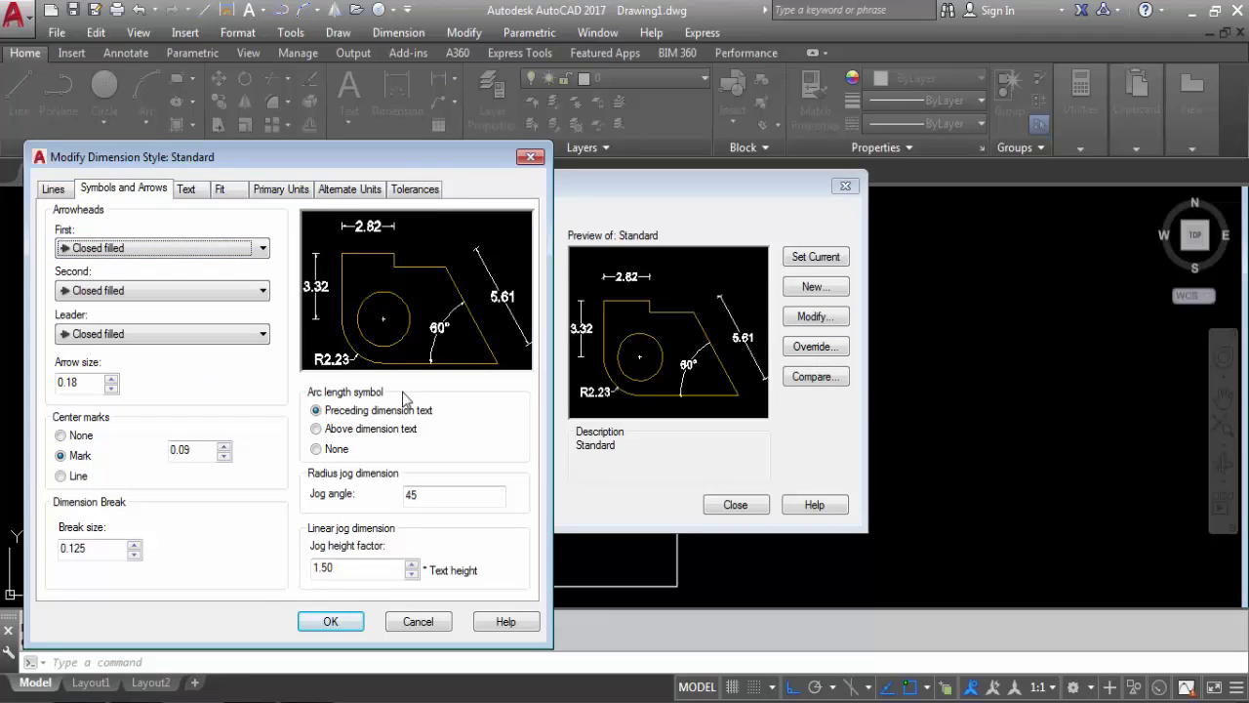
click(336, 621)
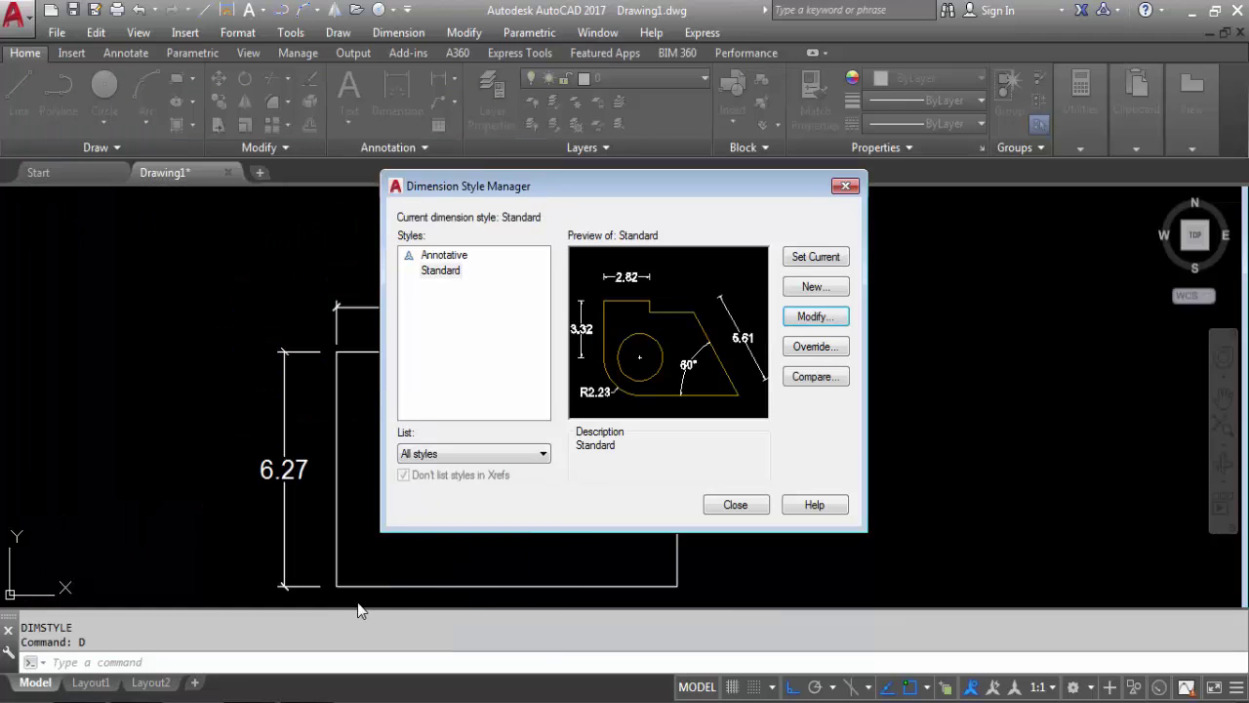
click(745, 507)
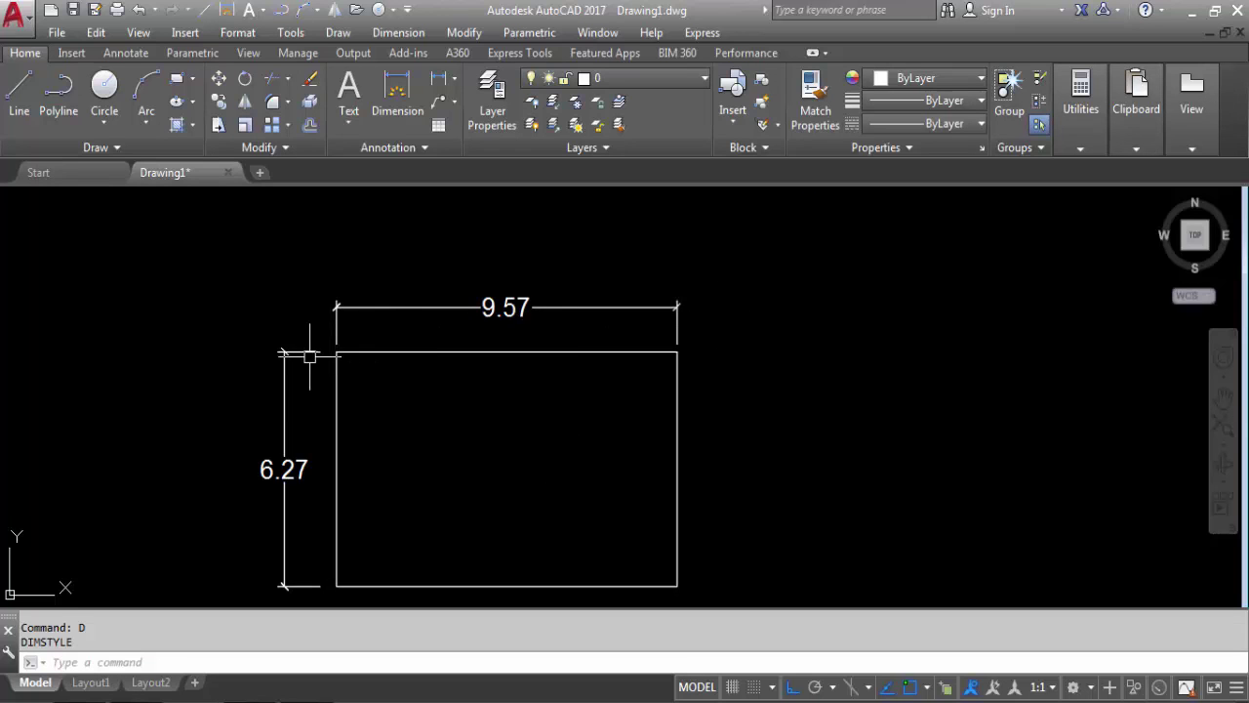
Step: Suppress extension lines 1 and 2 in the Standard dimension style, make it current, and inspect the rectangle's dimensions
text(D)
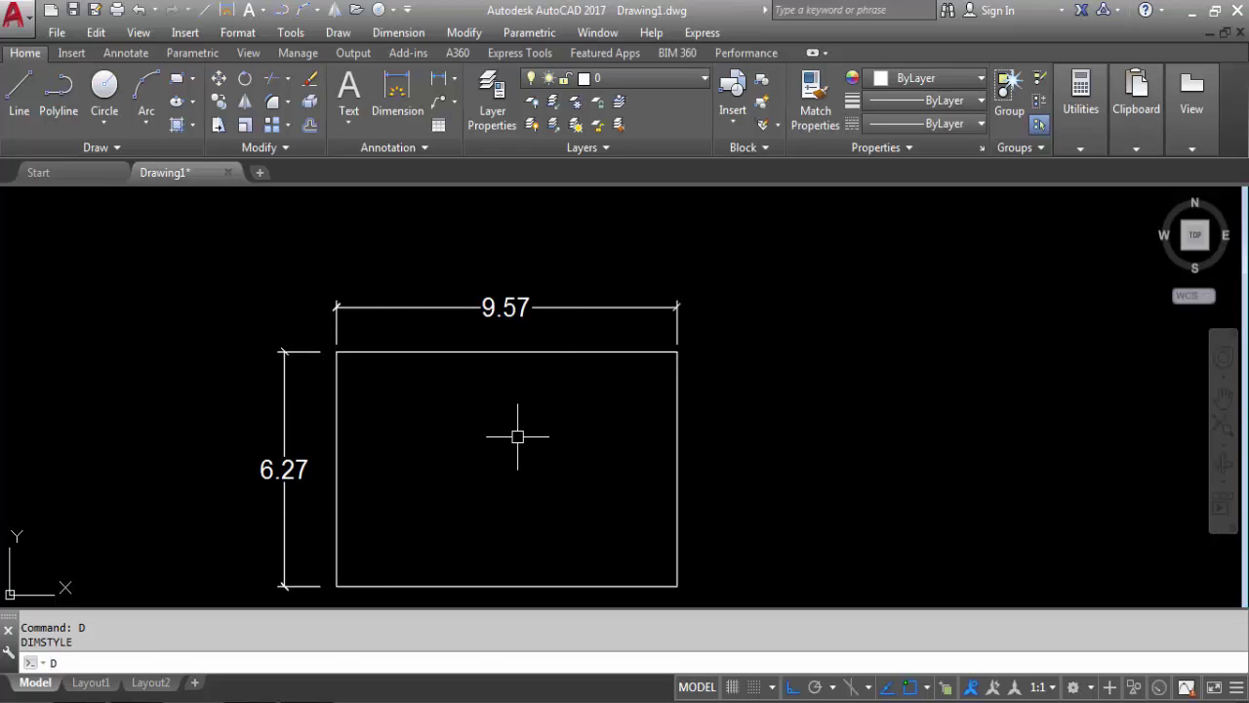
key(Return)
click(804, 319)
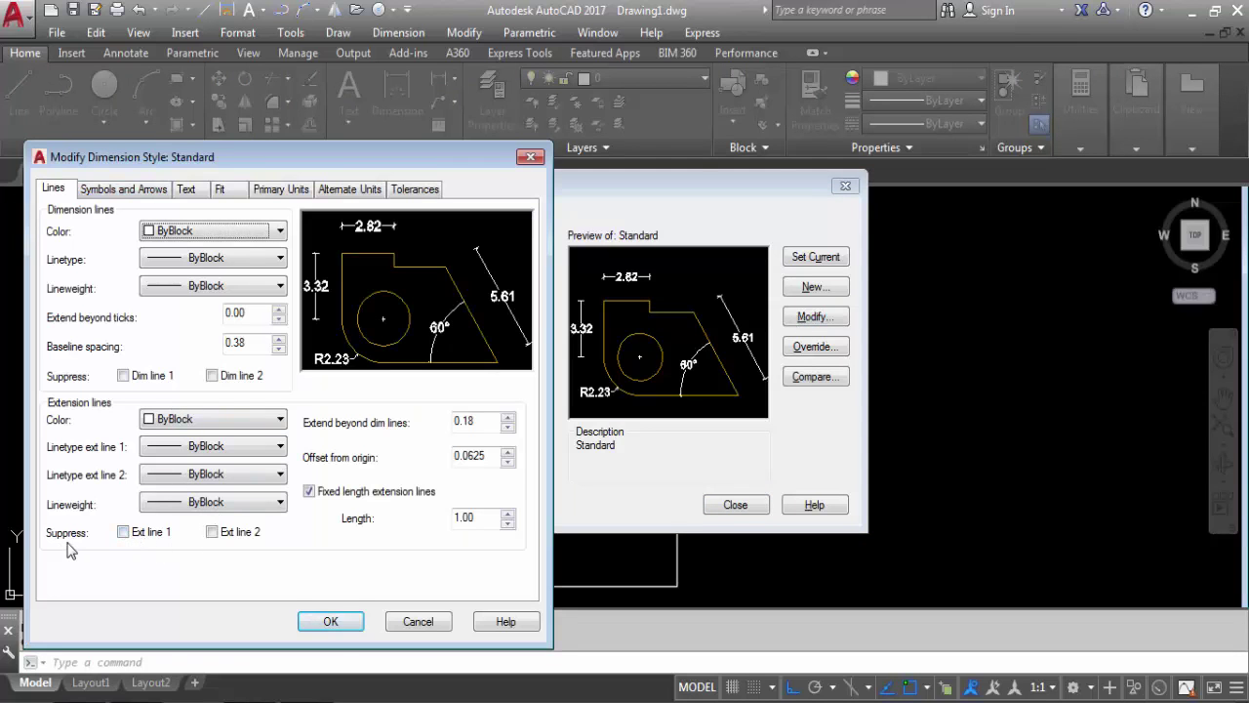
click(123, 532)
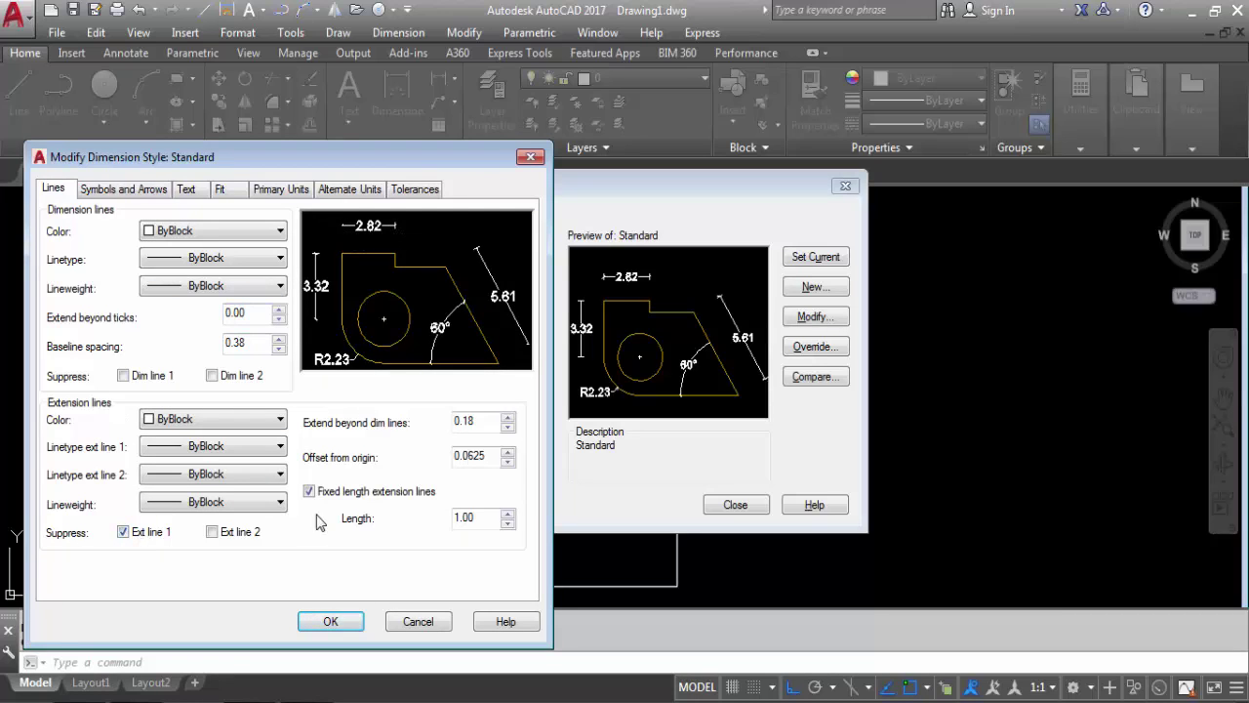
click(212, 531)
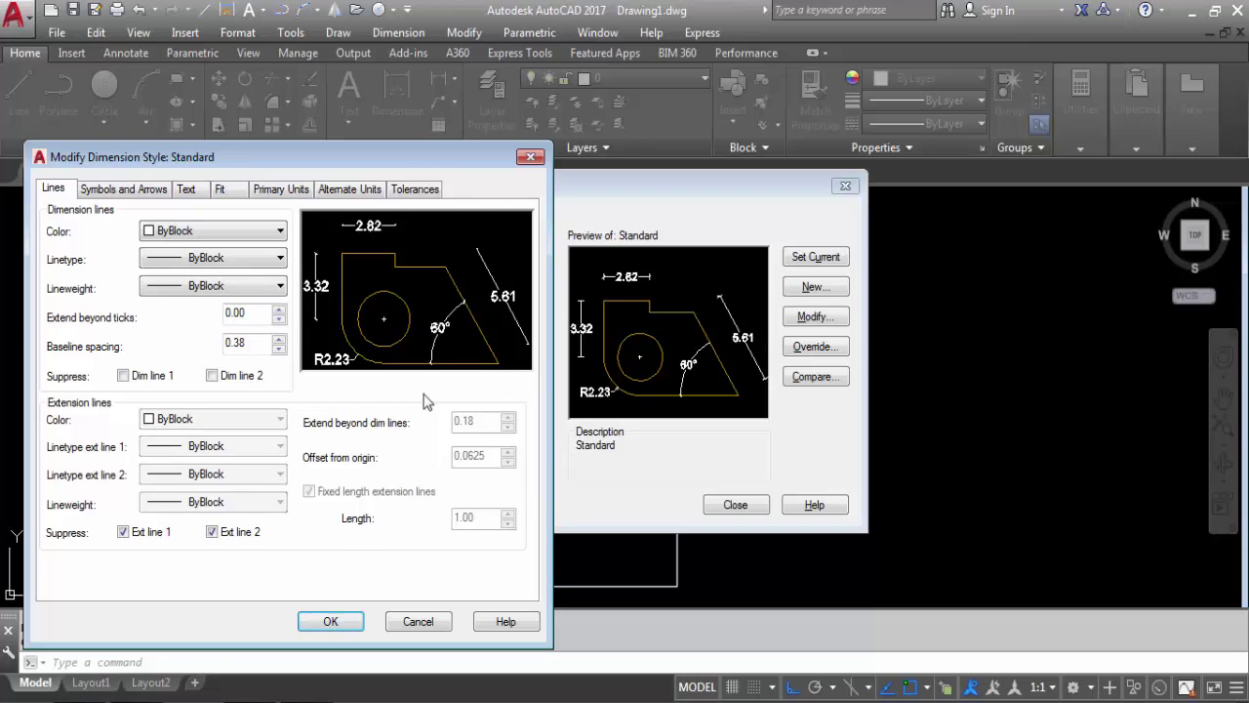
click(337, 627)
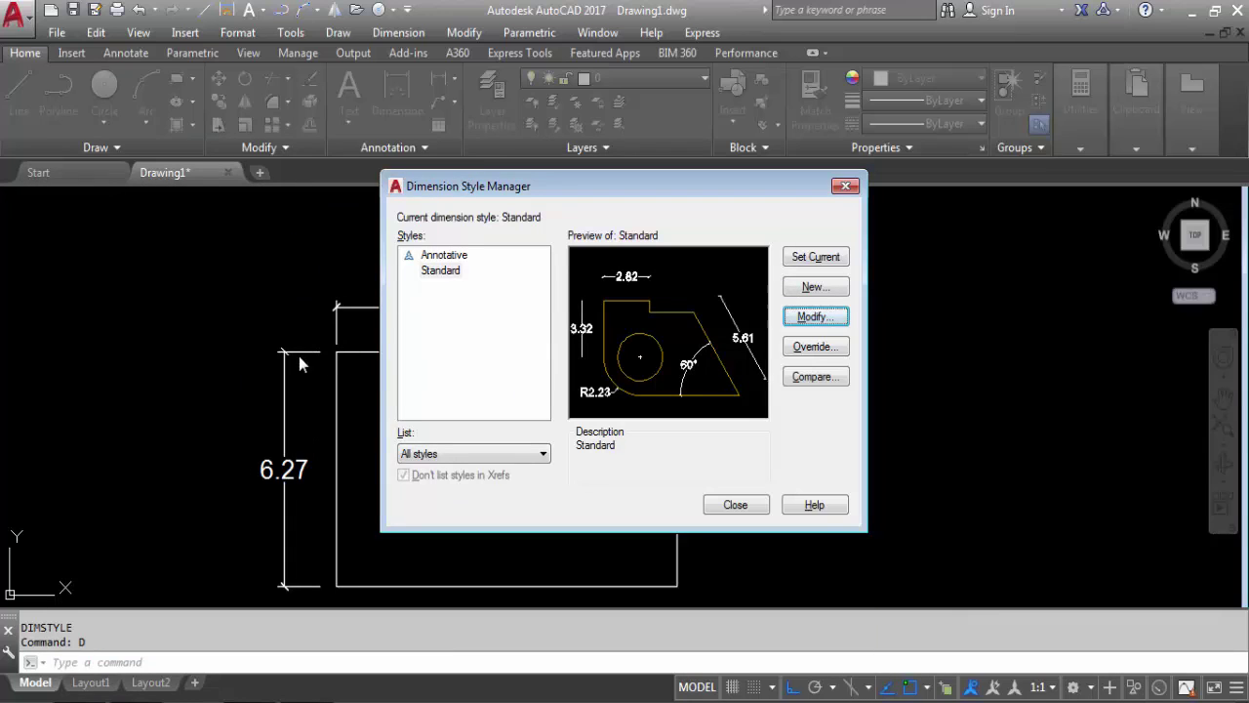
click(798, 262)
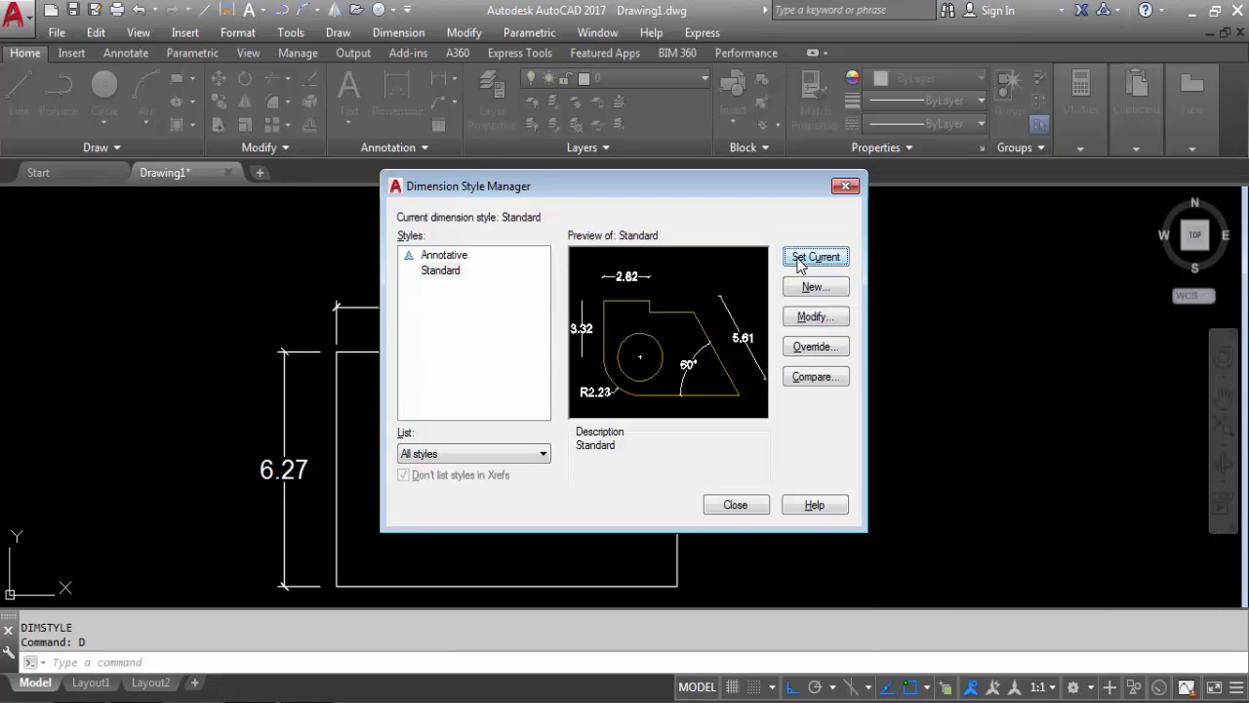
click(733, 505)
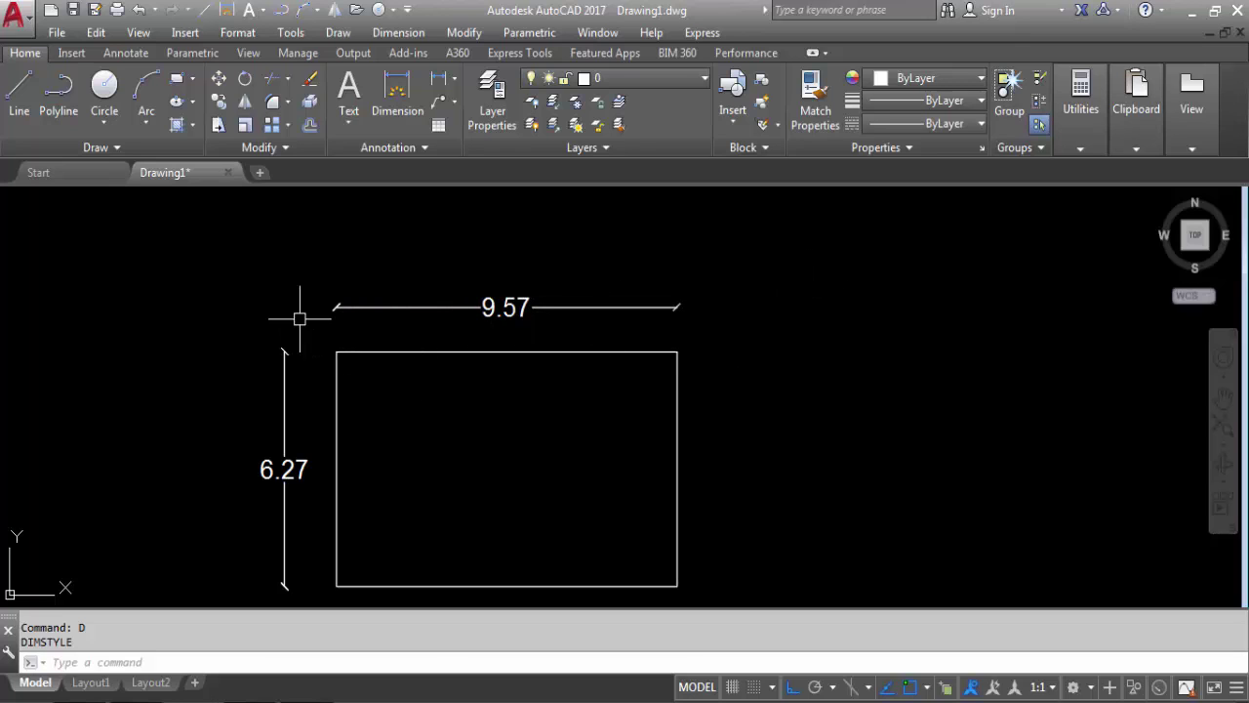
middle_drag(448, 417, 533, 388)
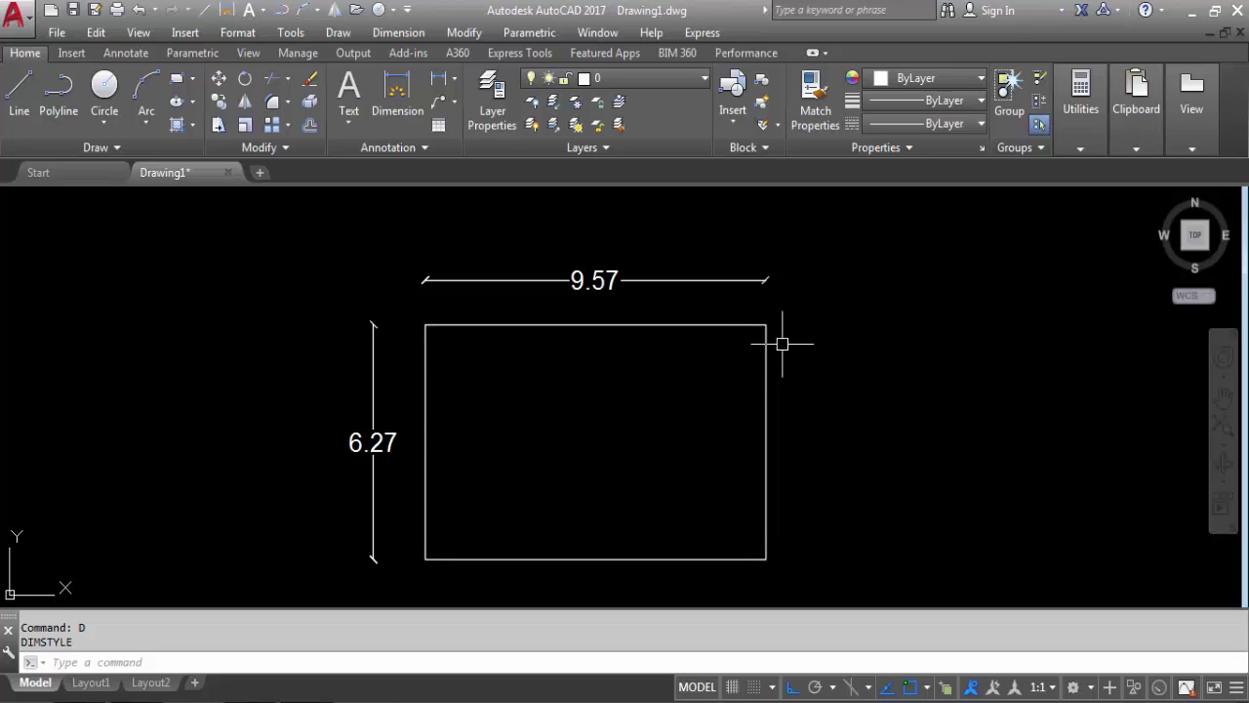
Step: Set the Standard dimension style's first and second arrowheads to Closed filled with an arrow size of 0.2
text(D)
click(816, 316)
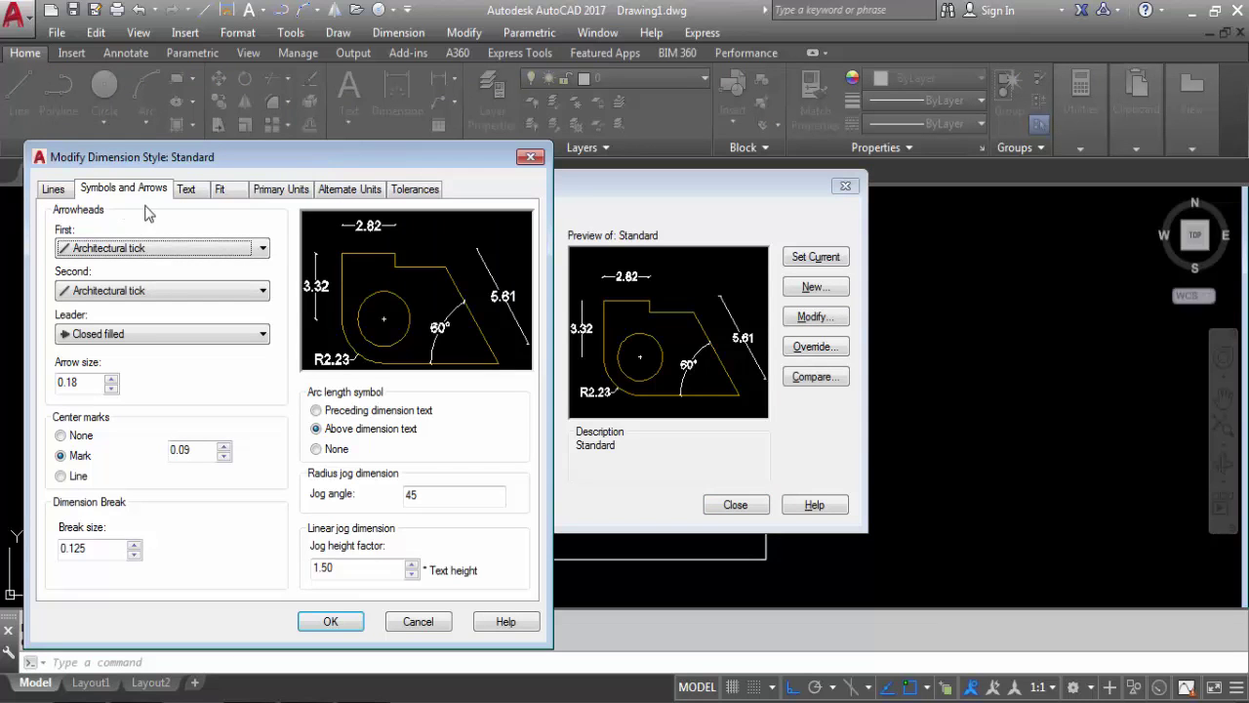
click(87, 250)
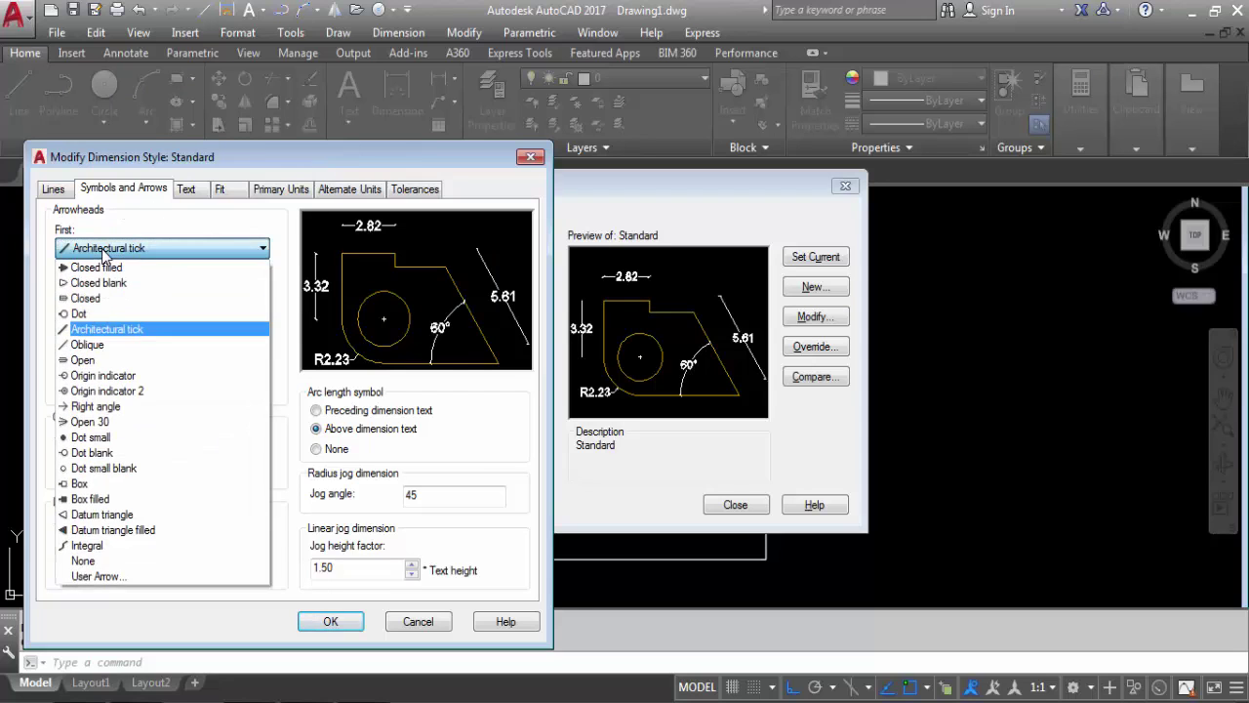
click(93, 265)
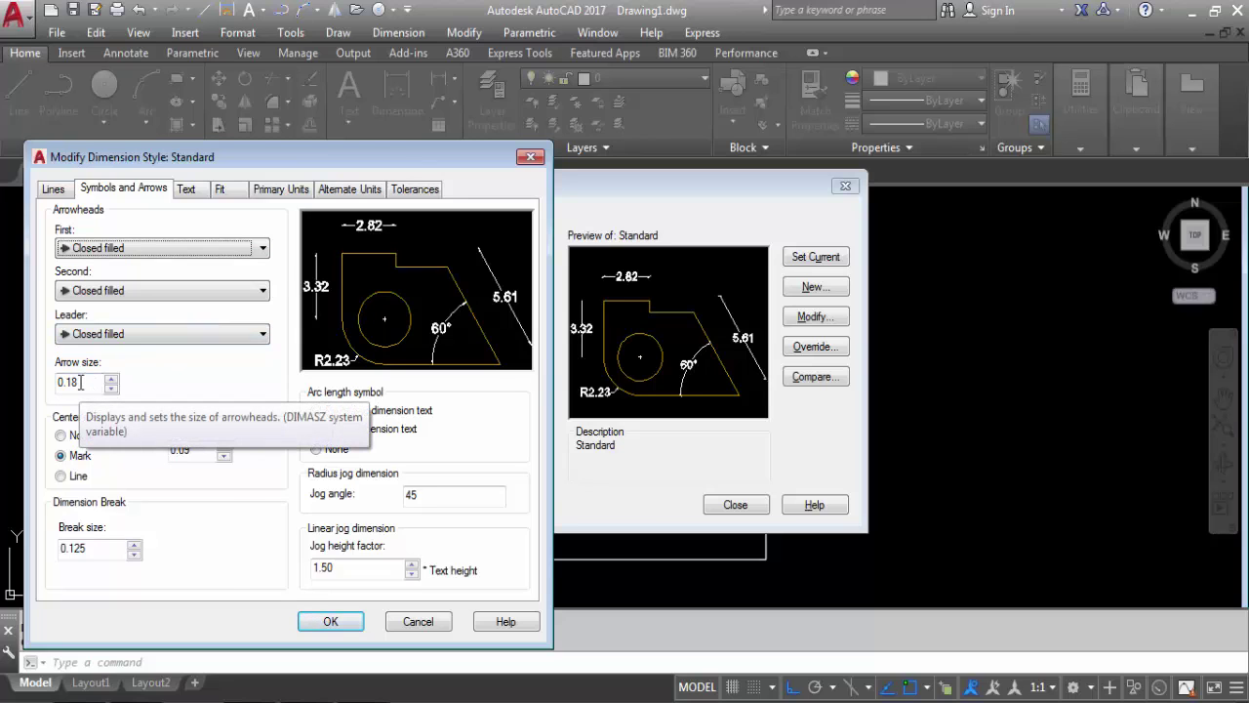
drag(82, 382, 65, 382)
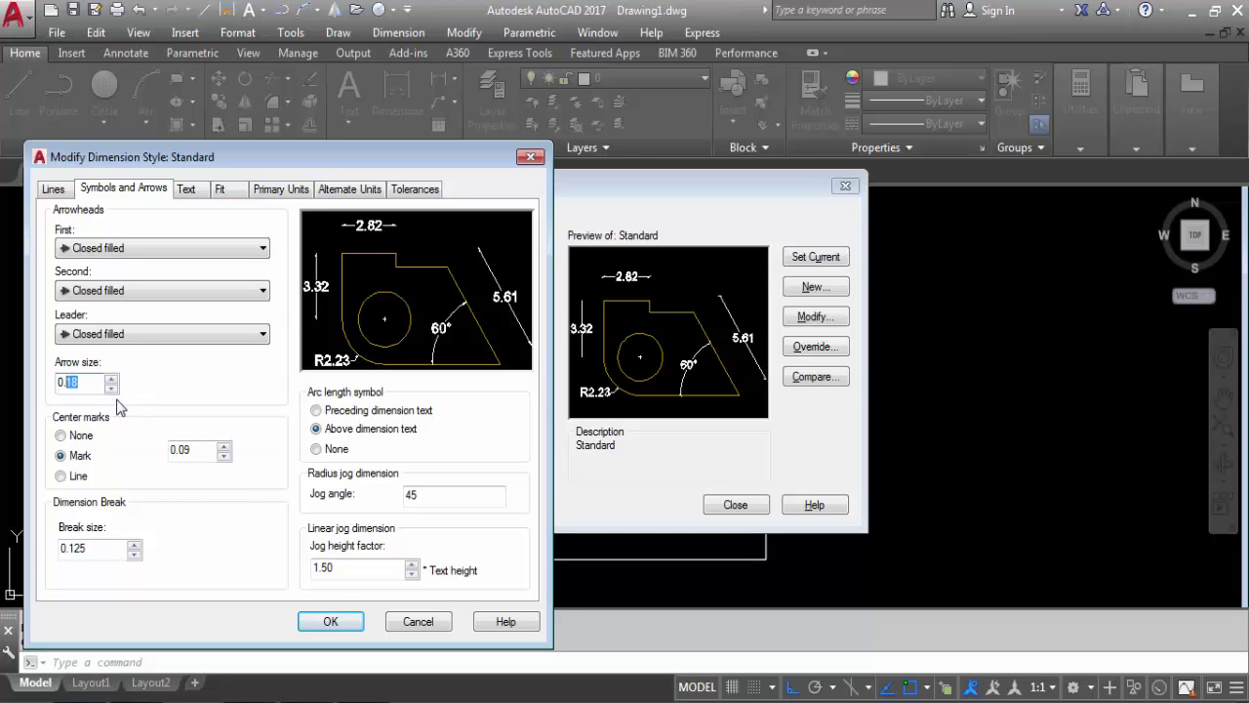
text(2)
click(330, 621)
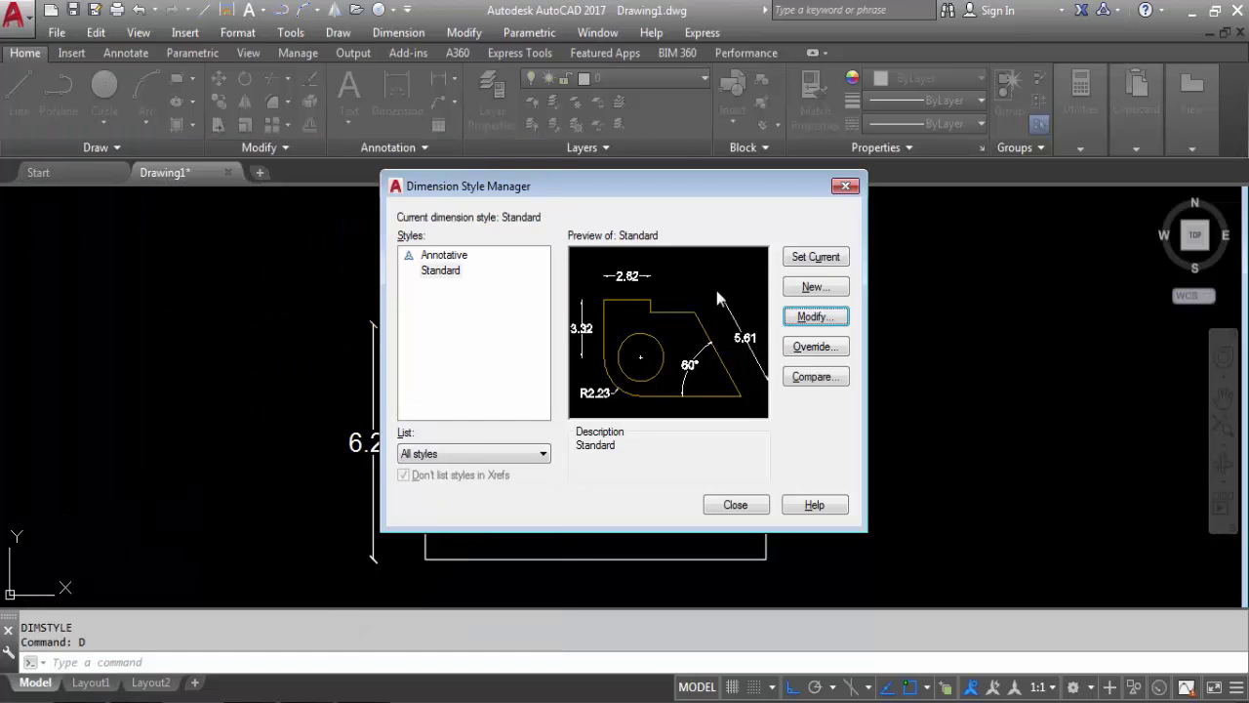
click(737, 505)
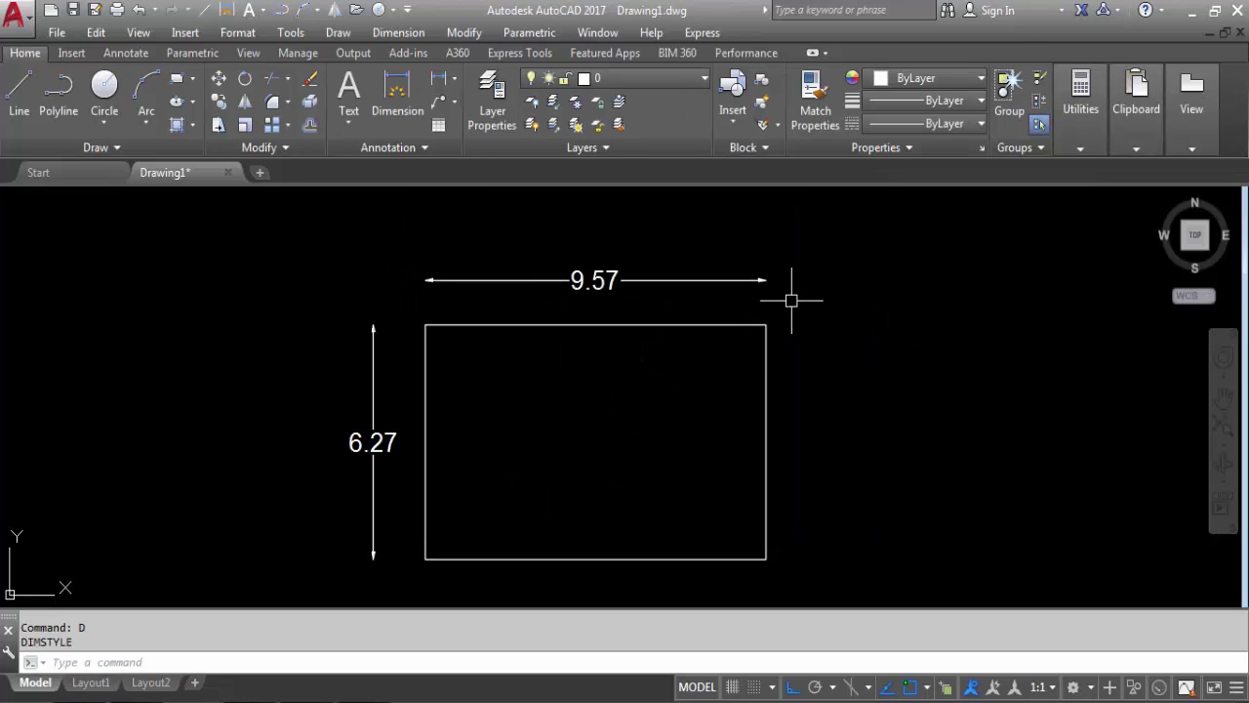
Step: Turn off the suppression of extension lines 1 and 2 in the Standard dimension style
text(D)
key(Return)
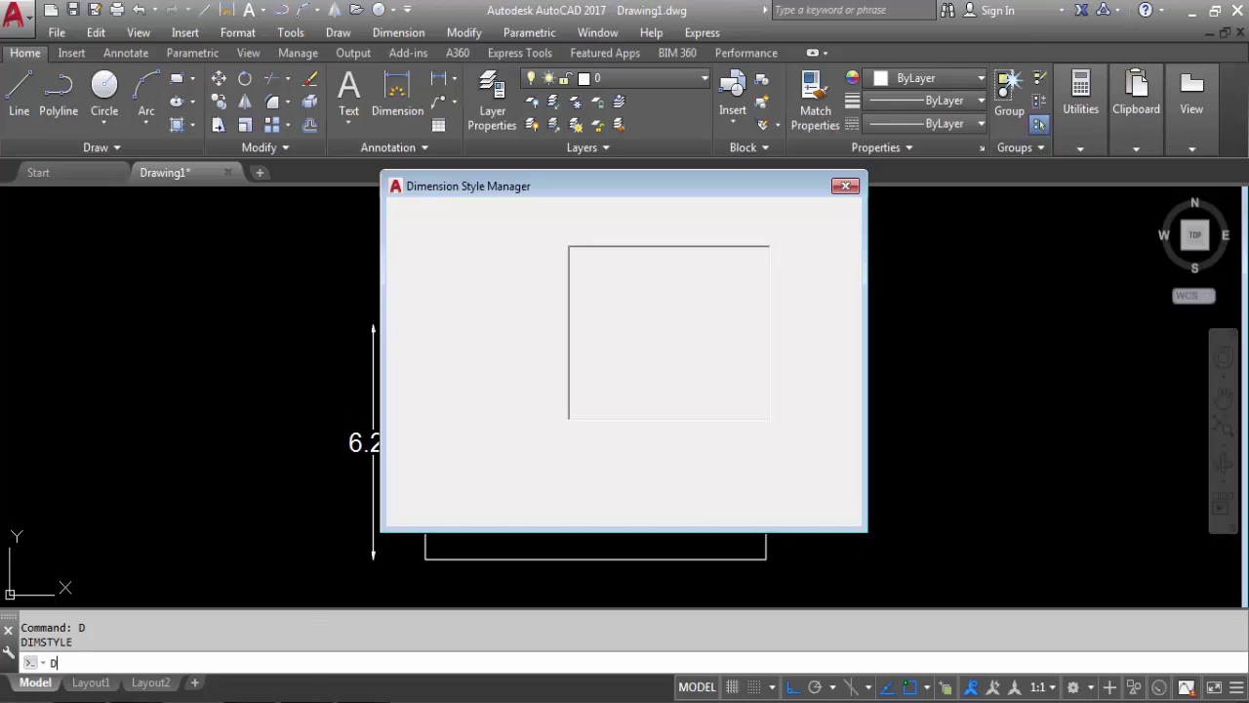
click(825, 320)
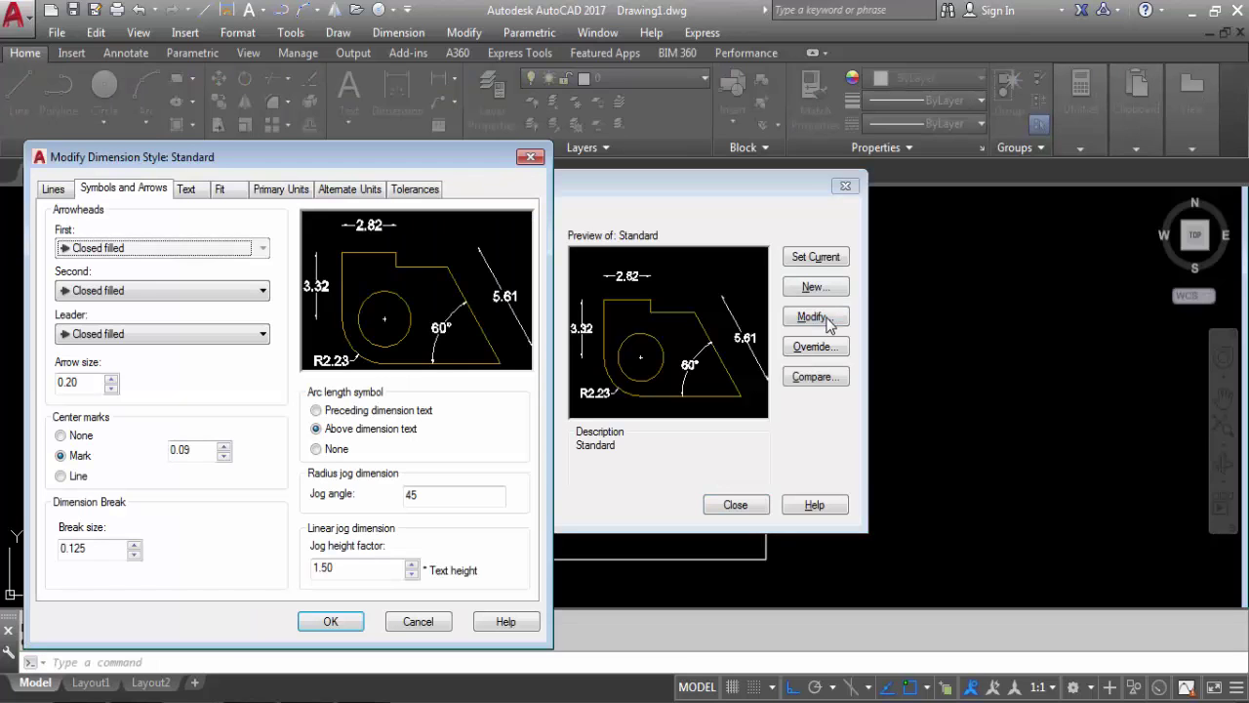
click(54, 188)
click(123, 532)
click(213, 533)
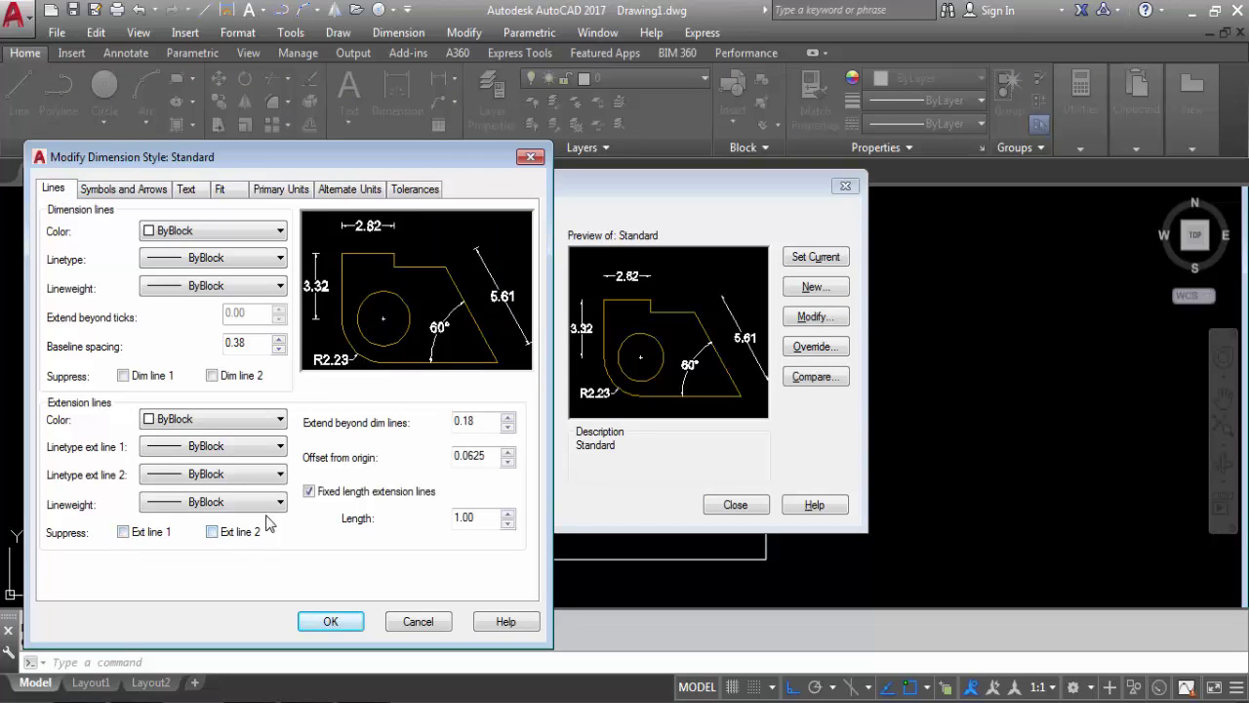
Step: Set the Standard dimension style's arrow size to 0.5 and apply the changes to the drawing
click(136, 189)
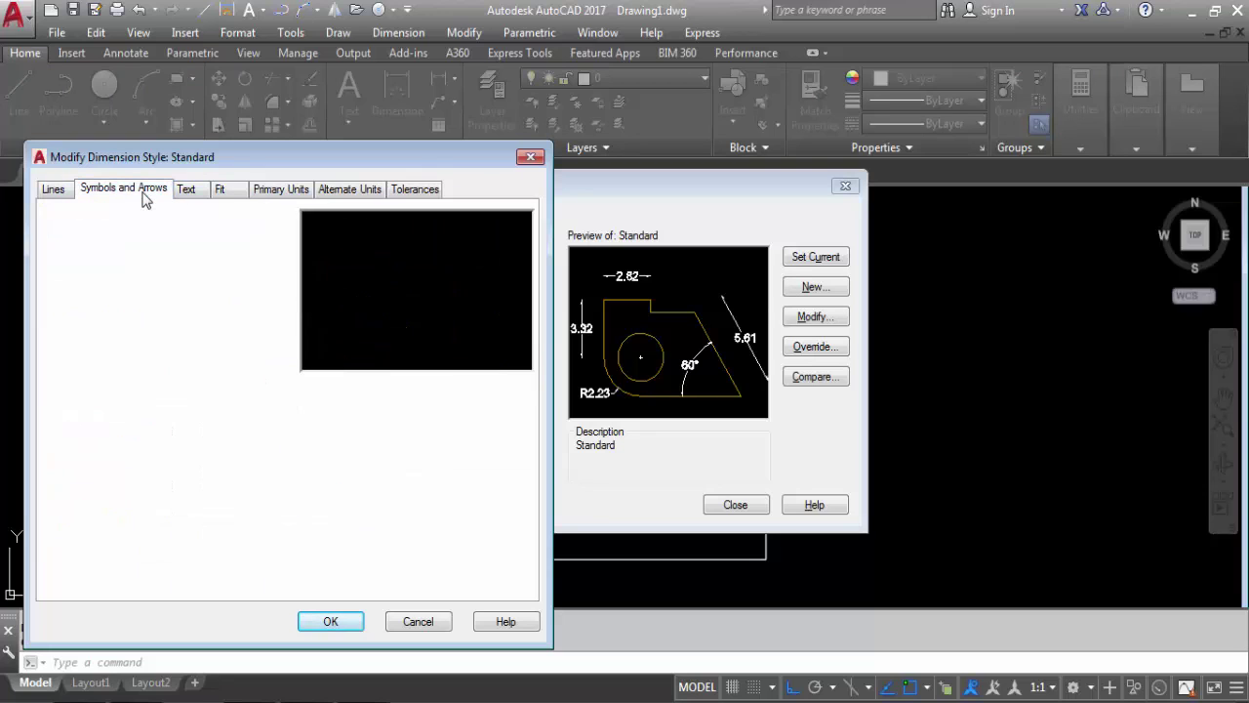
drag(83, 382, 66, 383)
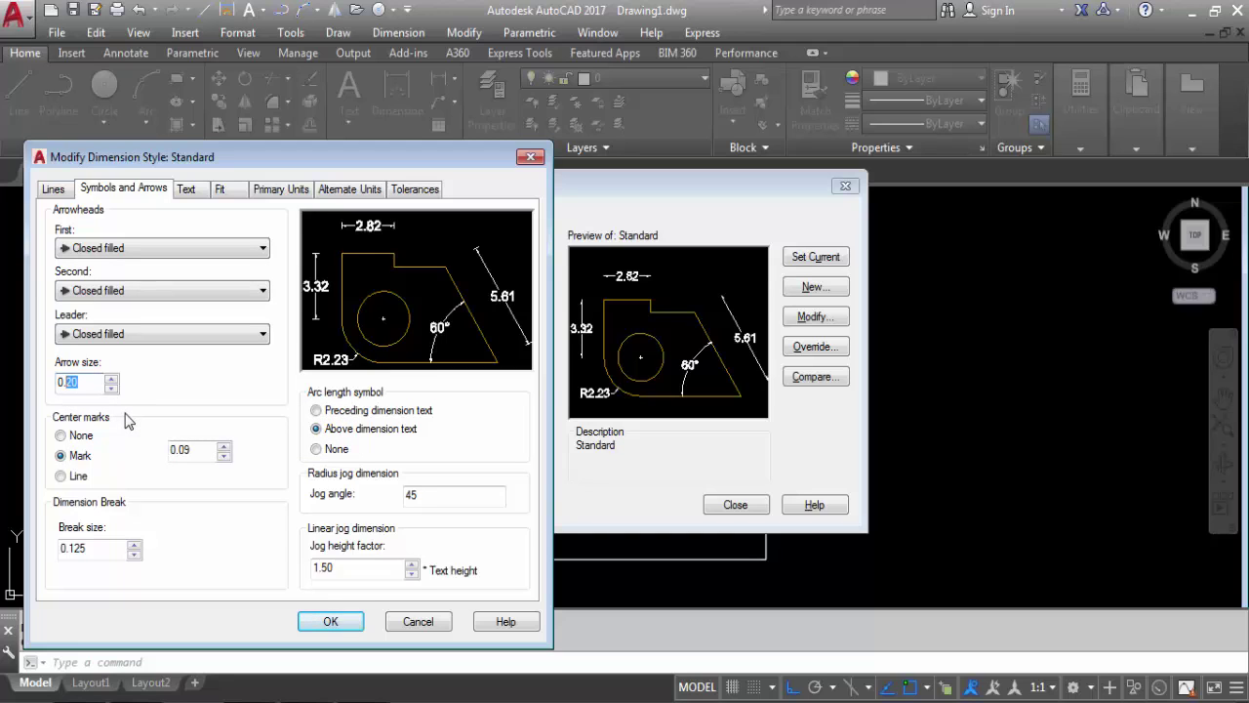
click(86, 381)
key(BackSpace)
key(BackSpace)
text(5)
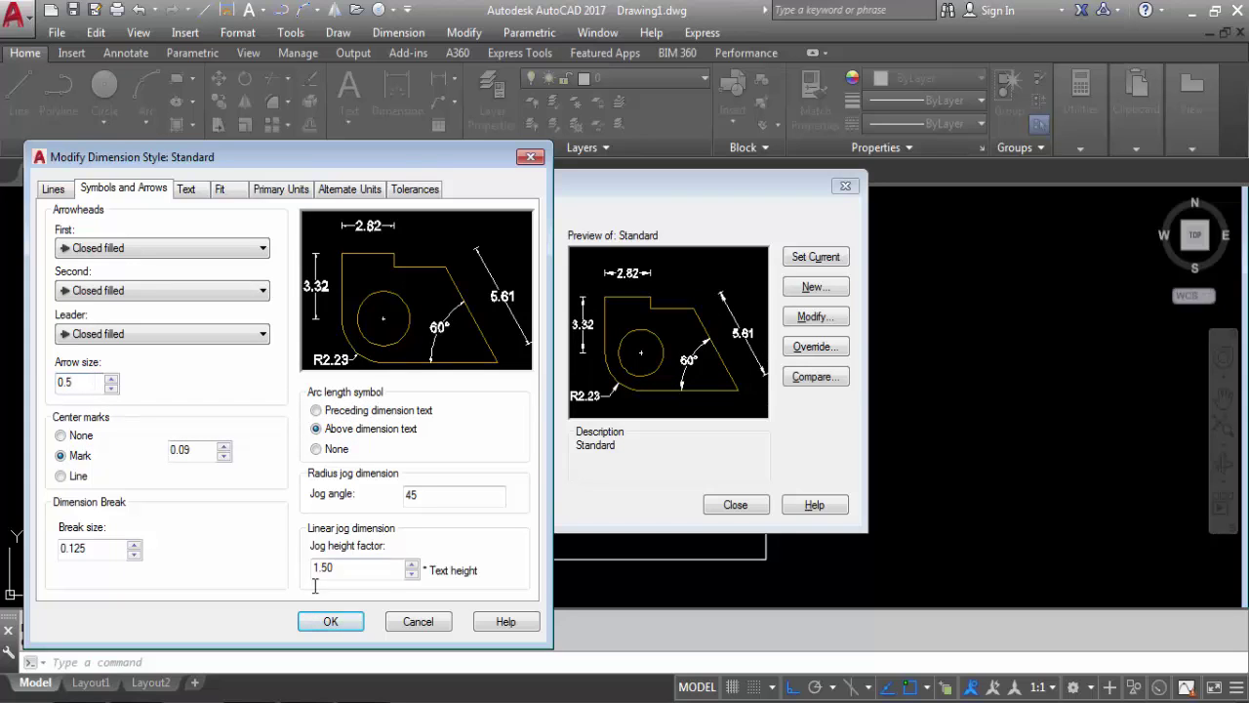
click(331, 621)
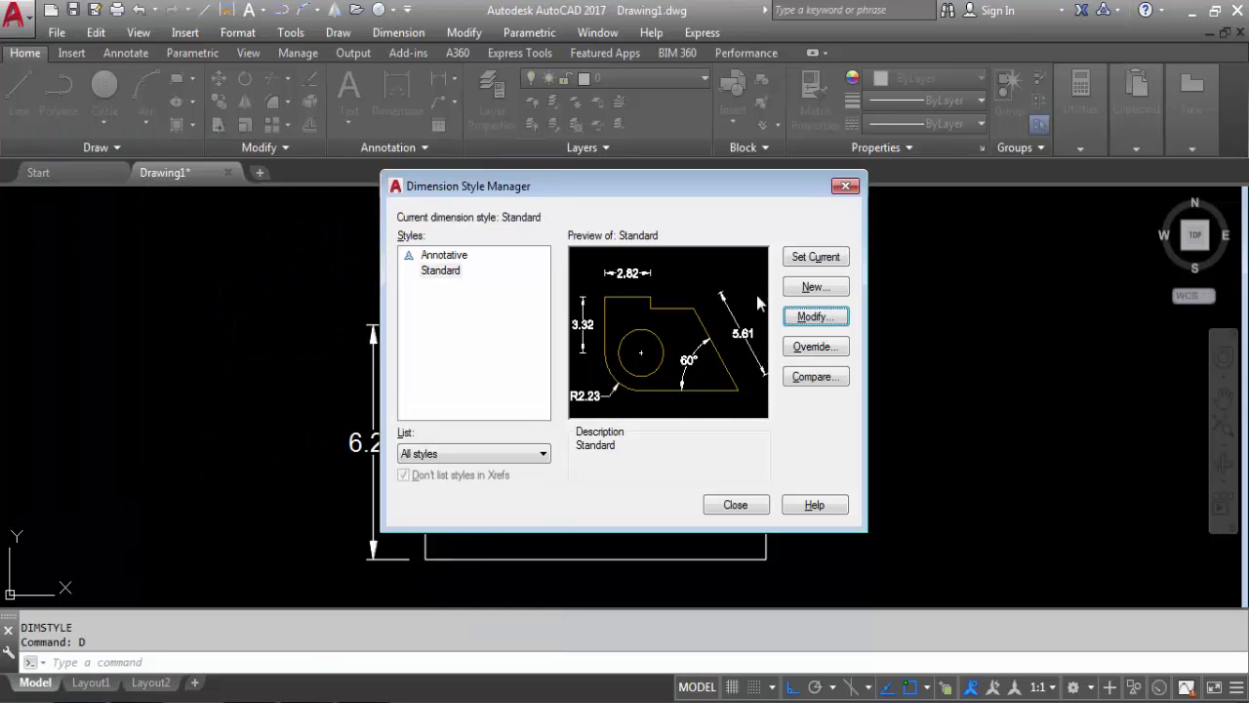
click(736, 504)
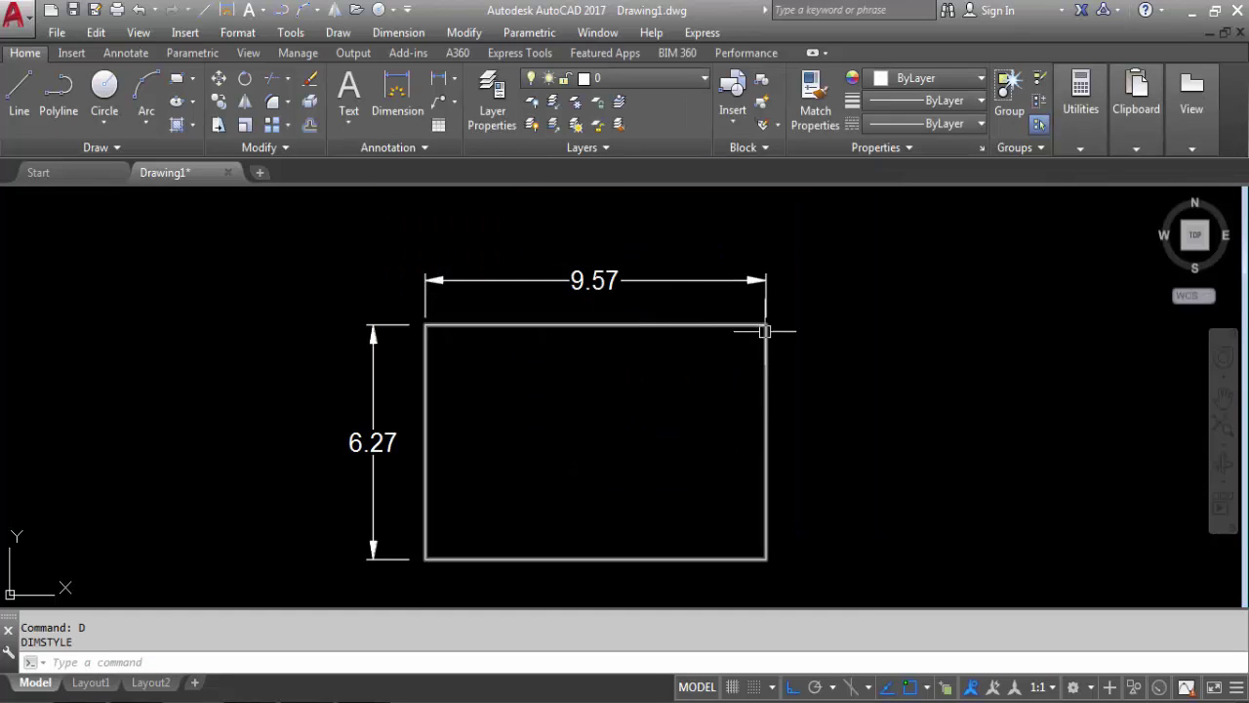